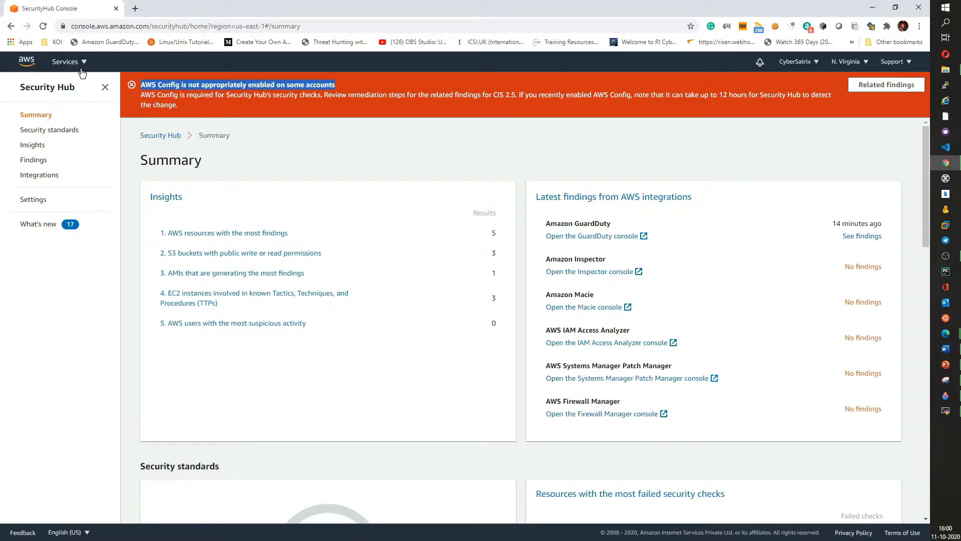
- Reload the Security Hub summary and review its insights, latest findings and security standards sections
click(43, 26)
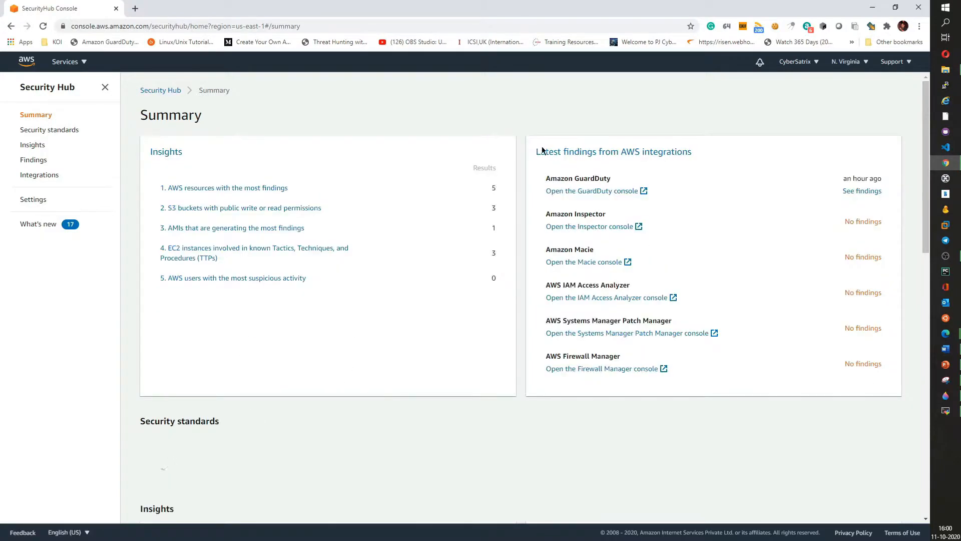
scroll(385, 300, down, 4)
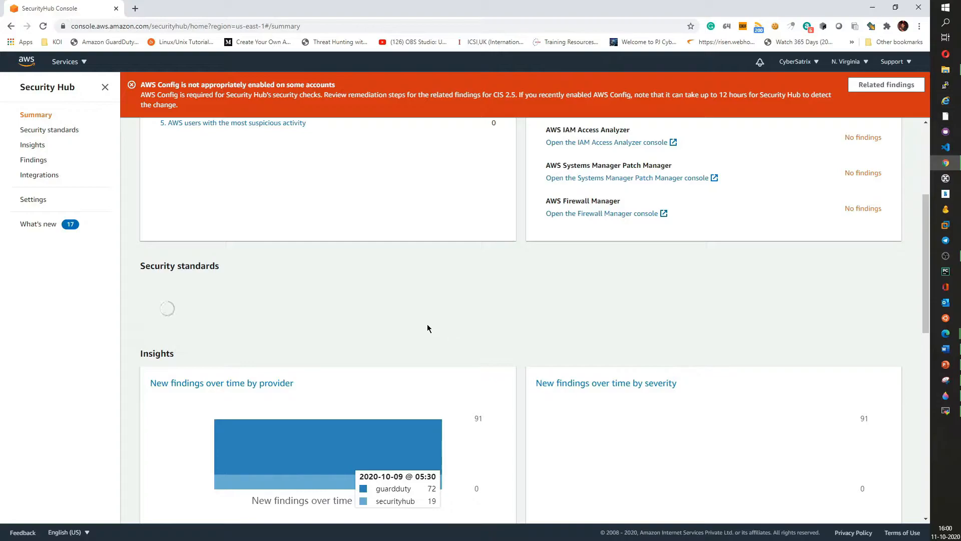
scroll(362, 299, up, 4)
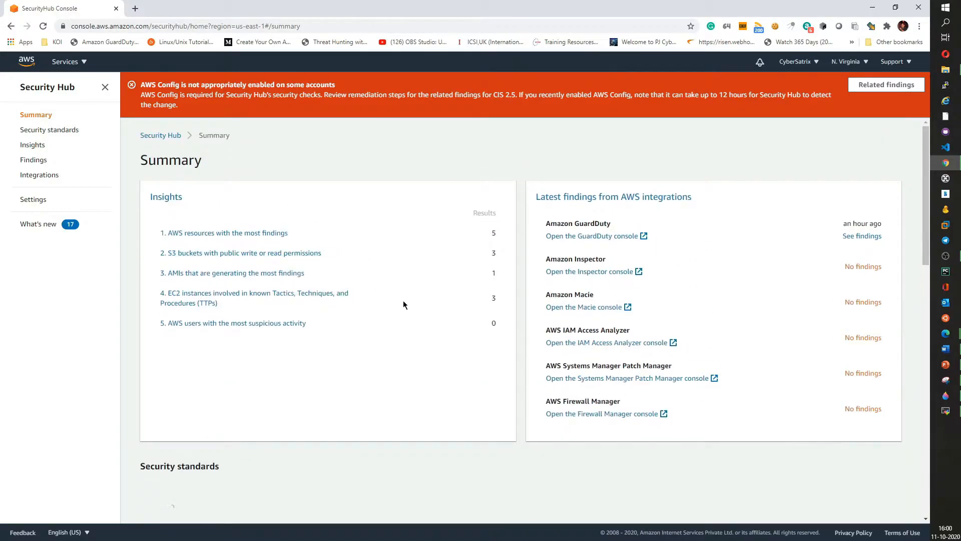
scroll(403, 301, down, 6)
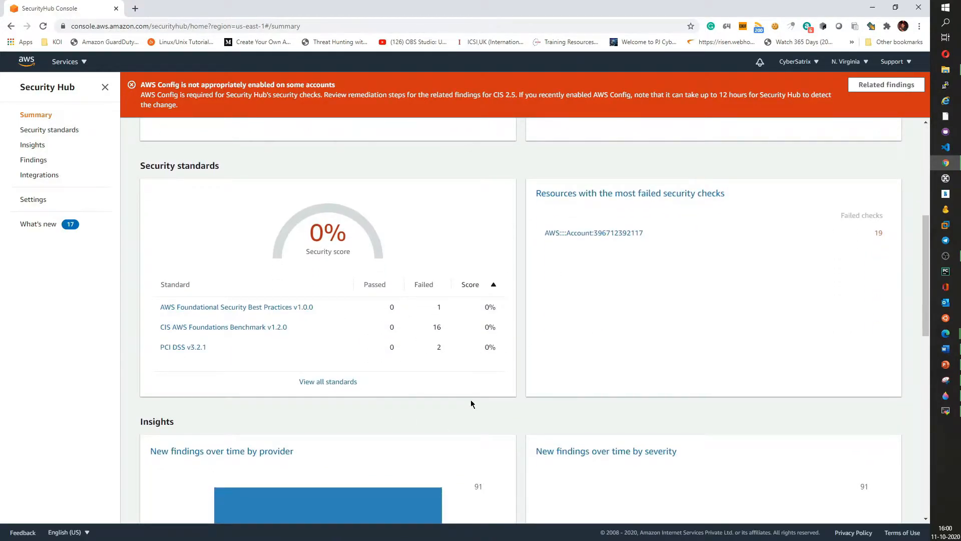
scroll(470, 400, down, 6)
scroll(407, 405, up, 12)
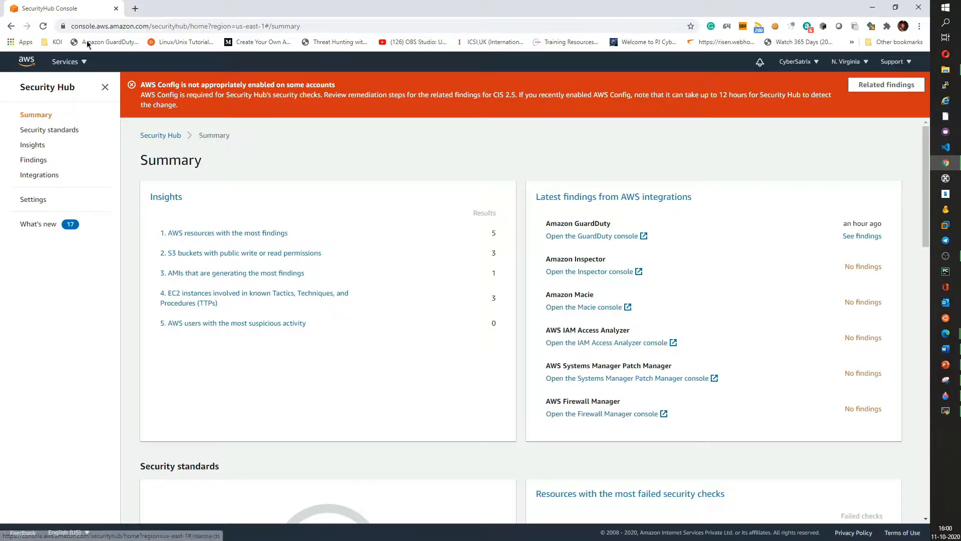
- Open GuardDuty in a new browser tab from the services menu and return to Security Hub
click(77, 62)
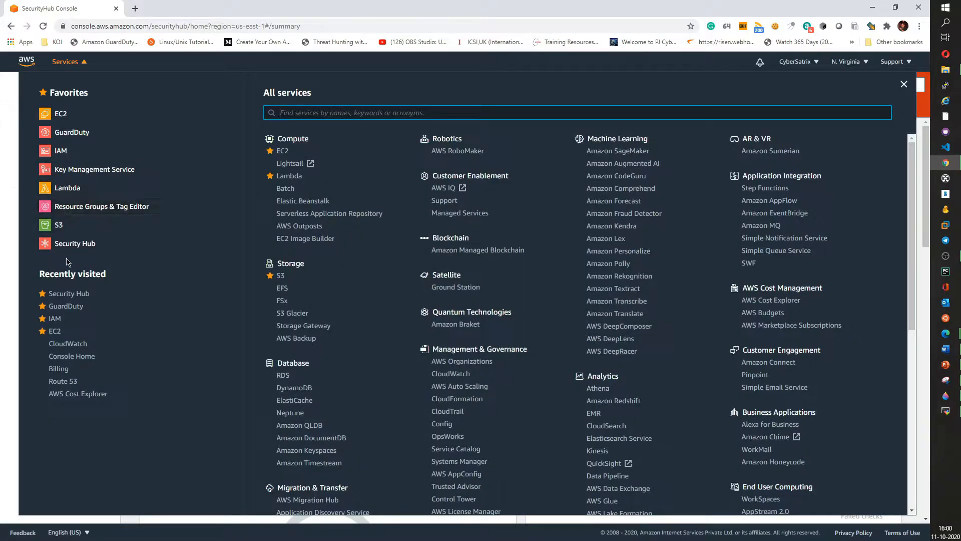
right_click(68, 135)
click(95, 143)
click(157, 9)
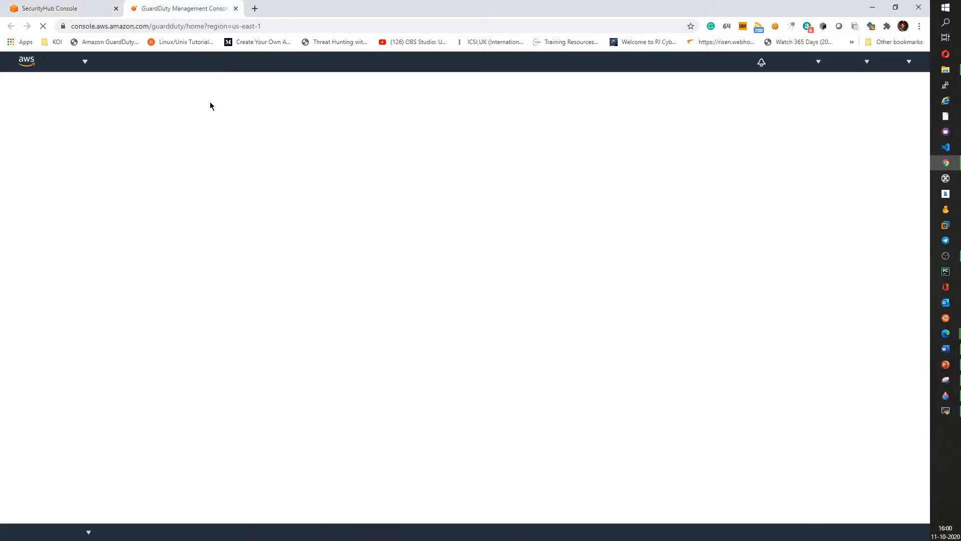
click(122, 7)
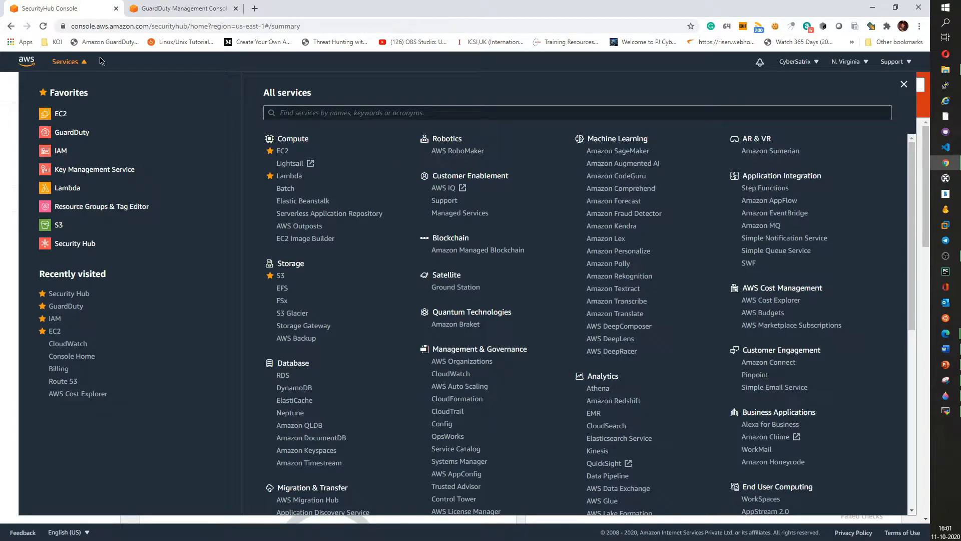
click(82, 65)
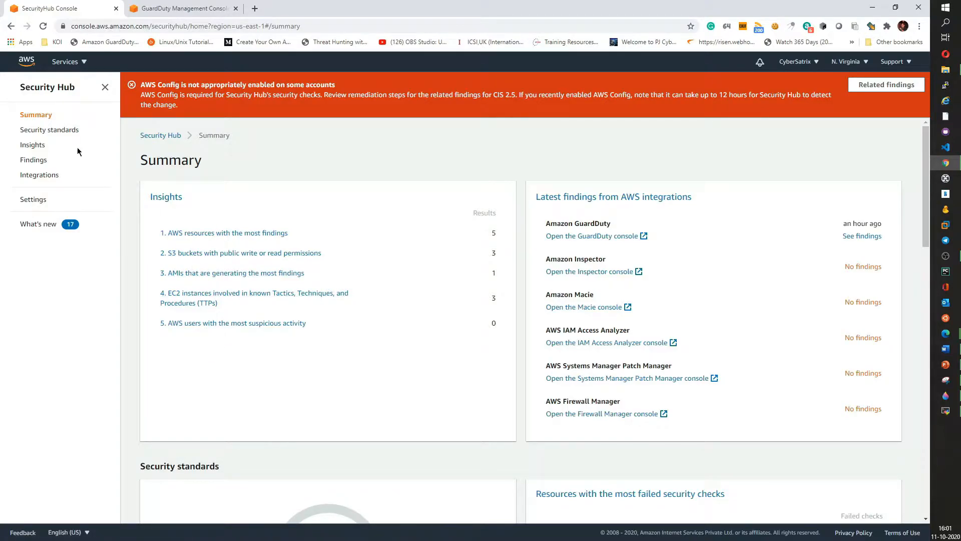
- Browse the Security standards page and the Findings list in Security Hub
click(50, 131)
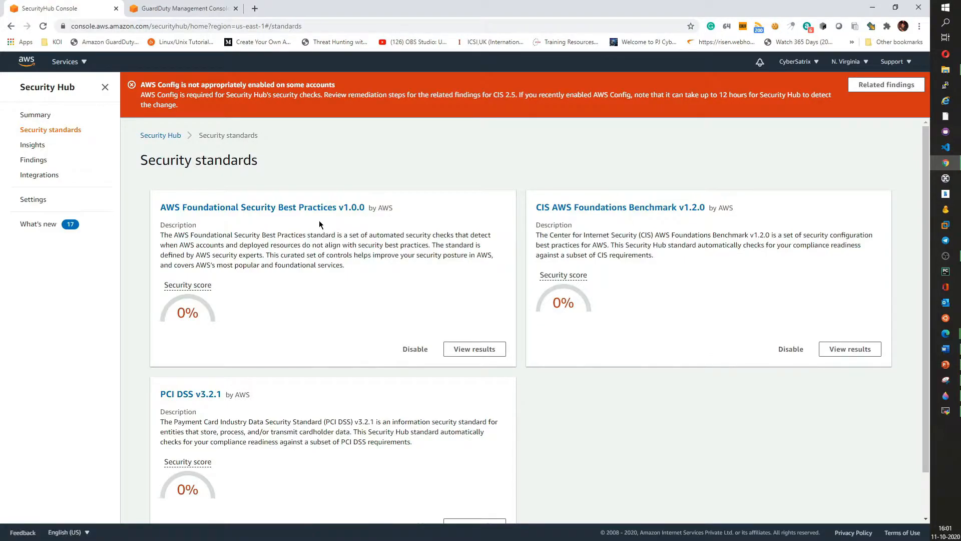
scroll(329, 299, down, 1)
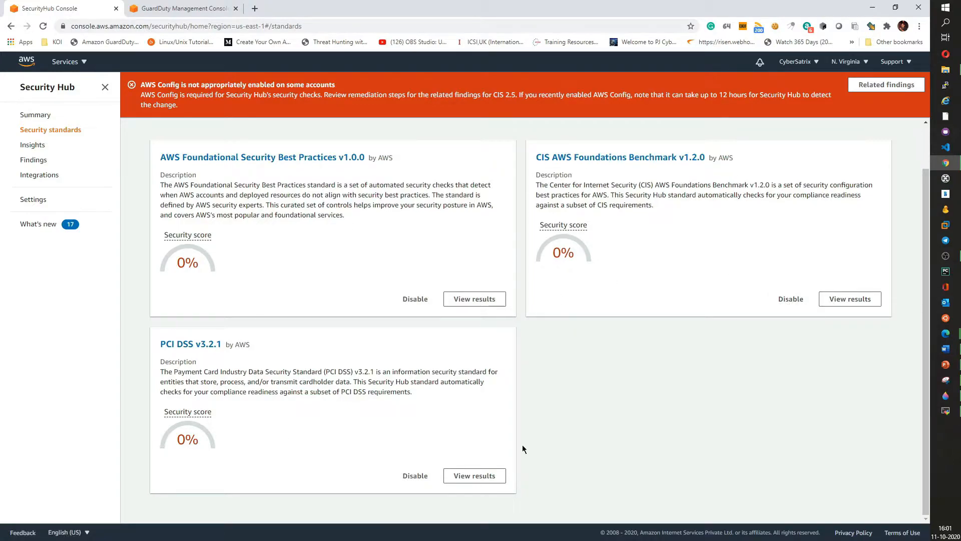
click(32, 163)
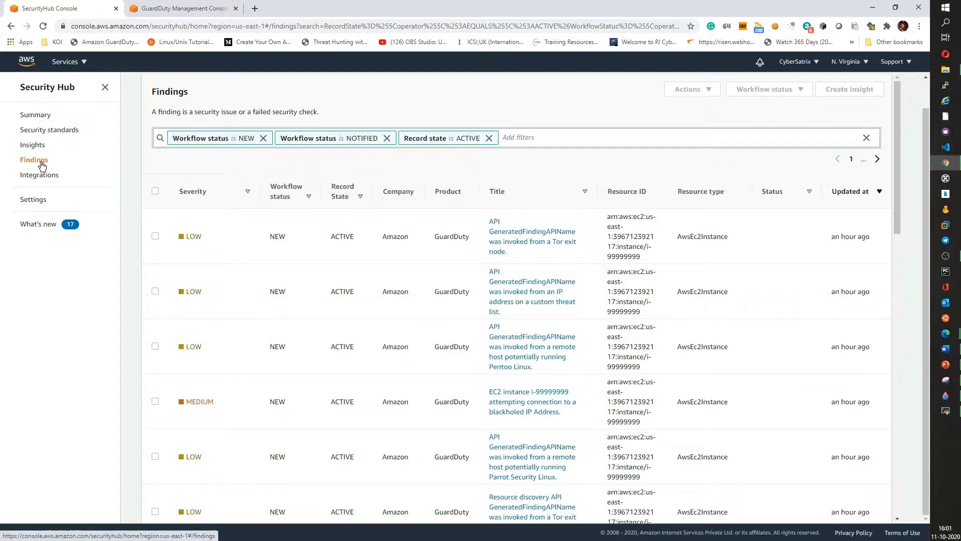
scroll(525, 311, down, 15)
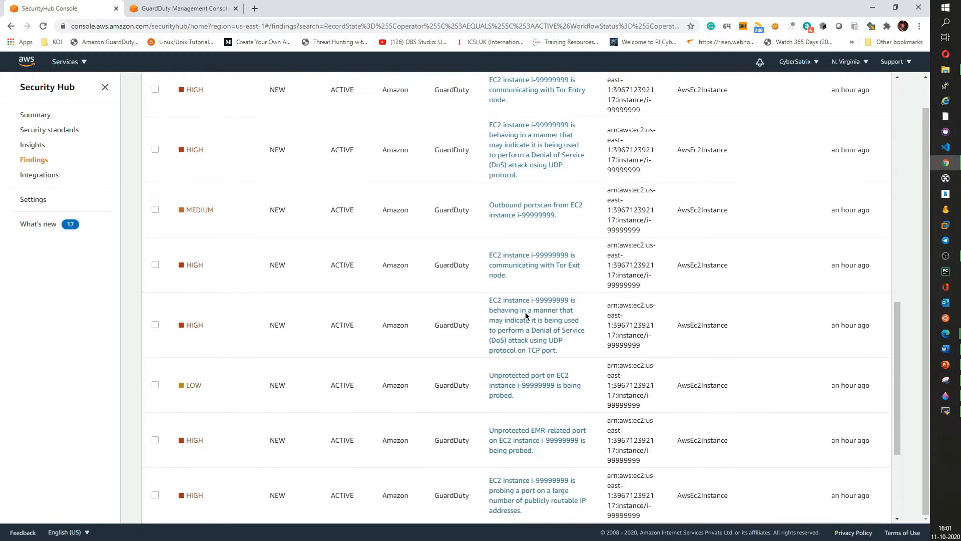
scroll(526, 318, up, 15)
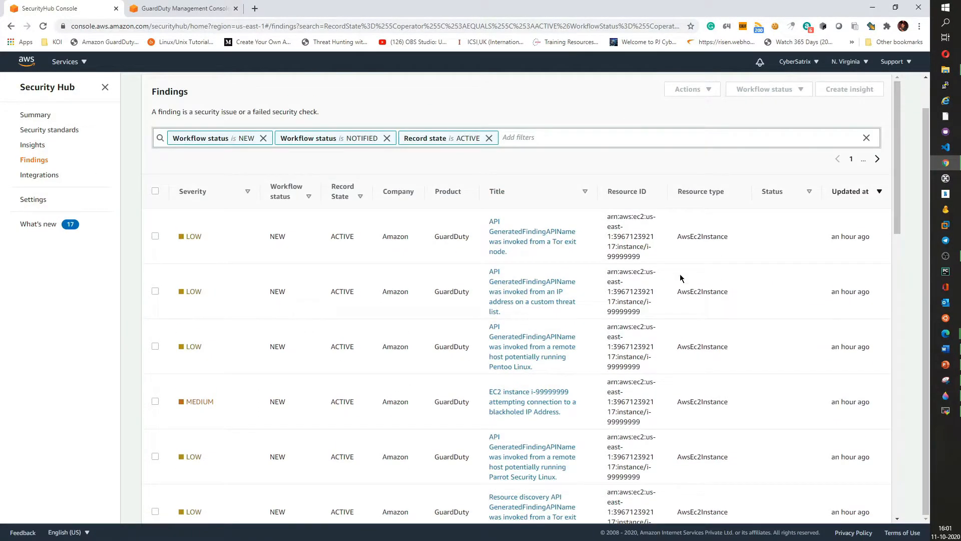
- Browse the Security Hub integrations and their finding statuses
click(38, 179)
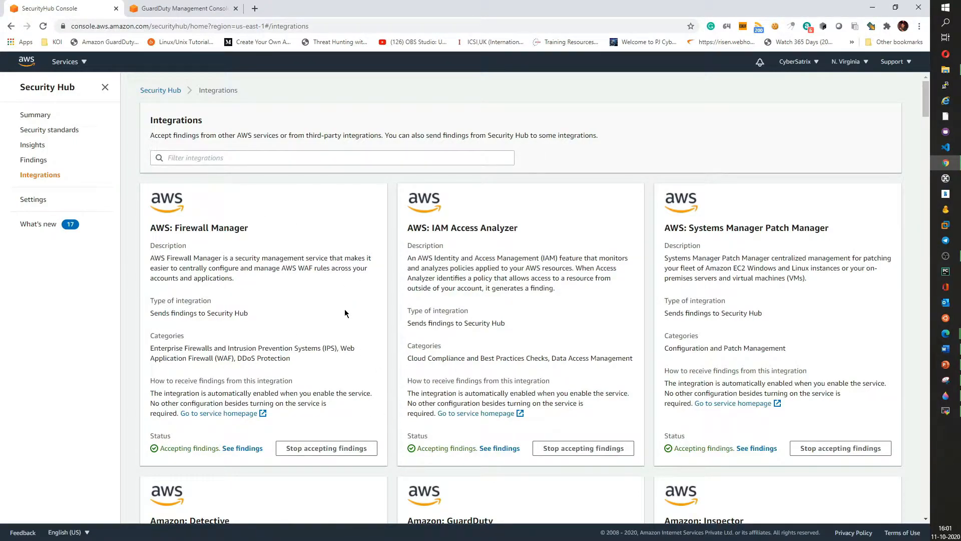
scroll(317, 370, down, 2)
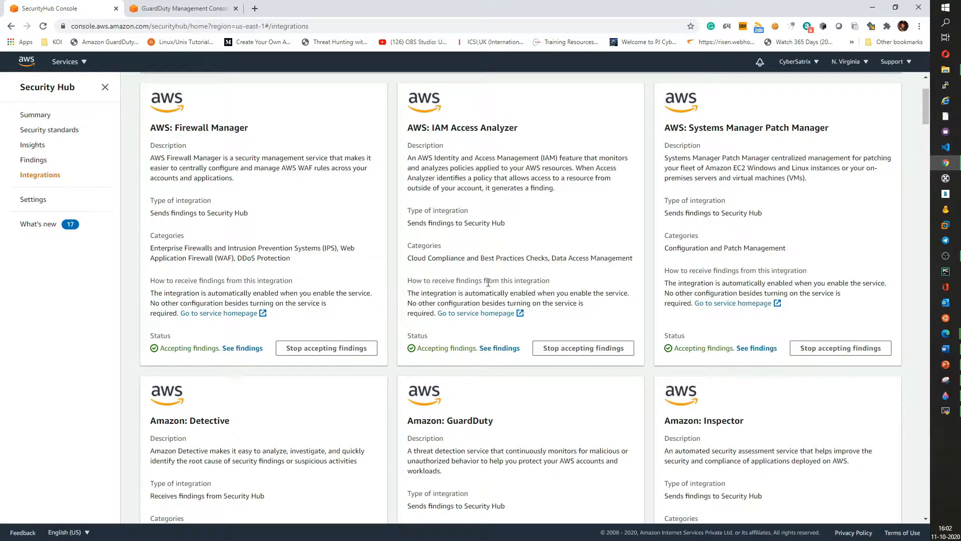
drag(415, 347, 473, 347)
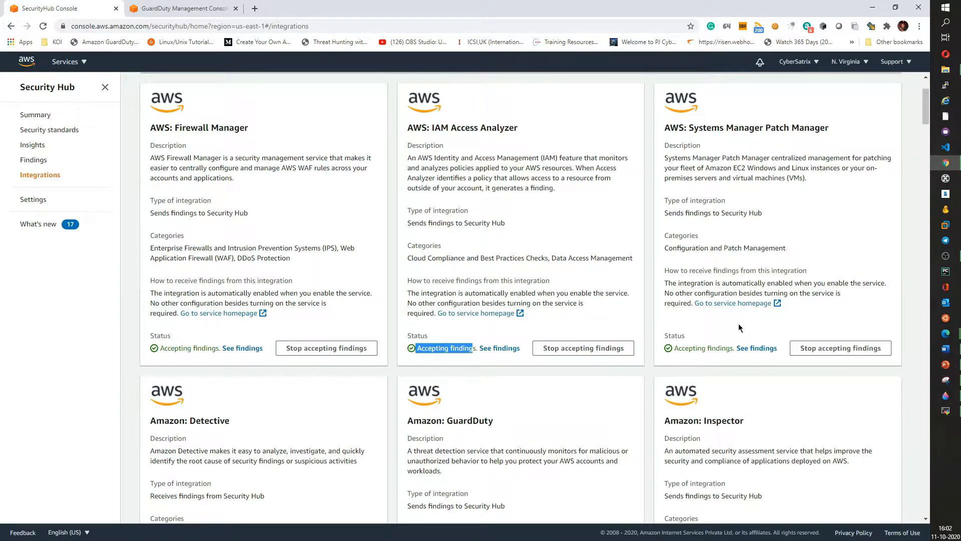
scroll(739, 327, down, 4)
drag(198, 222, 240, 224)
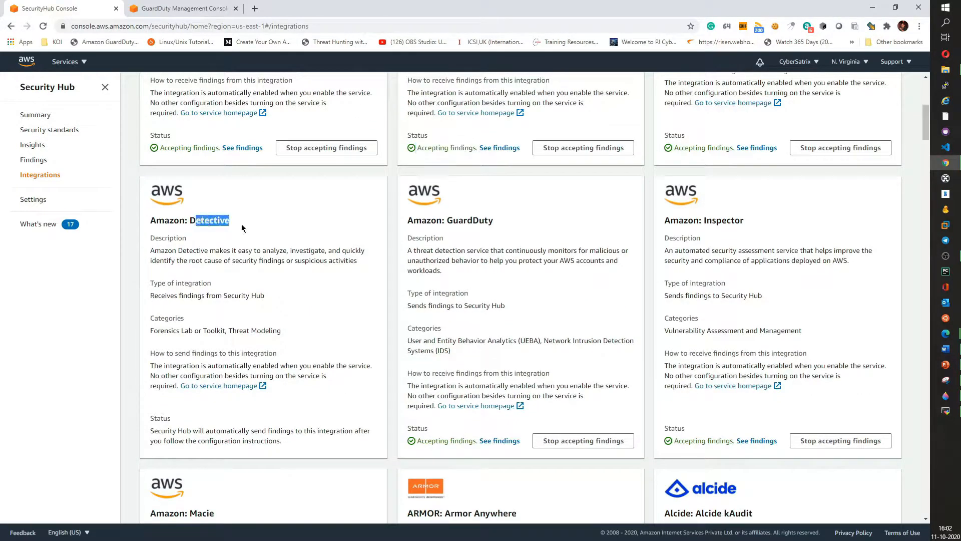
scroll(342, 289, down, 5)
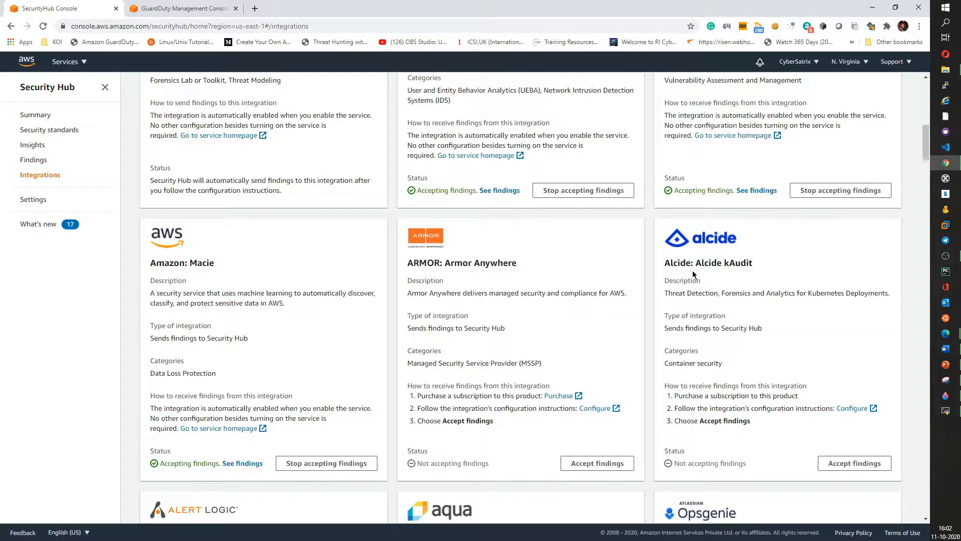
scroll(516, 360, down, 3)
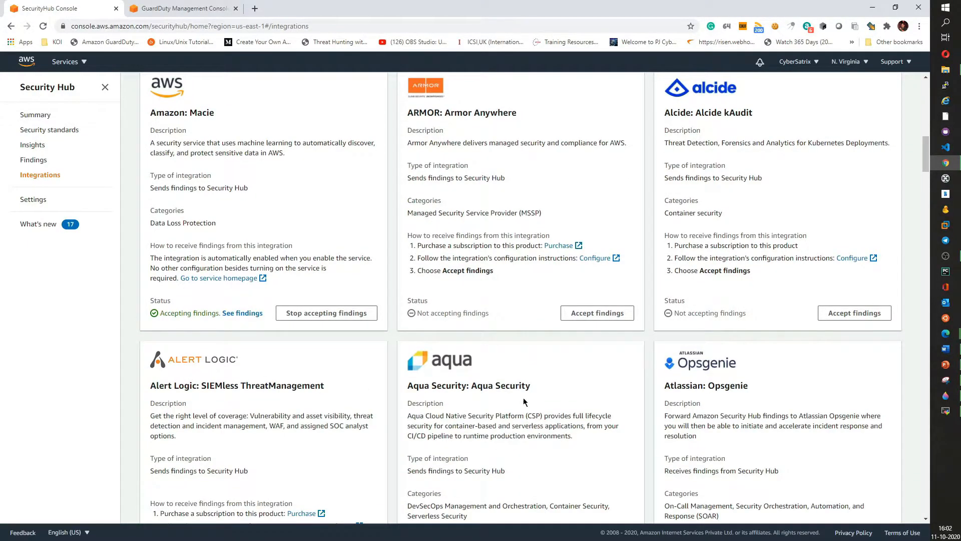
scroll(711, 386, down, 6)
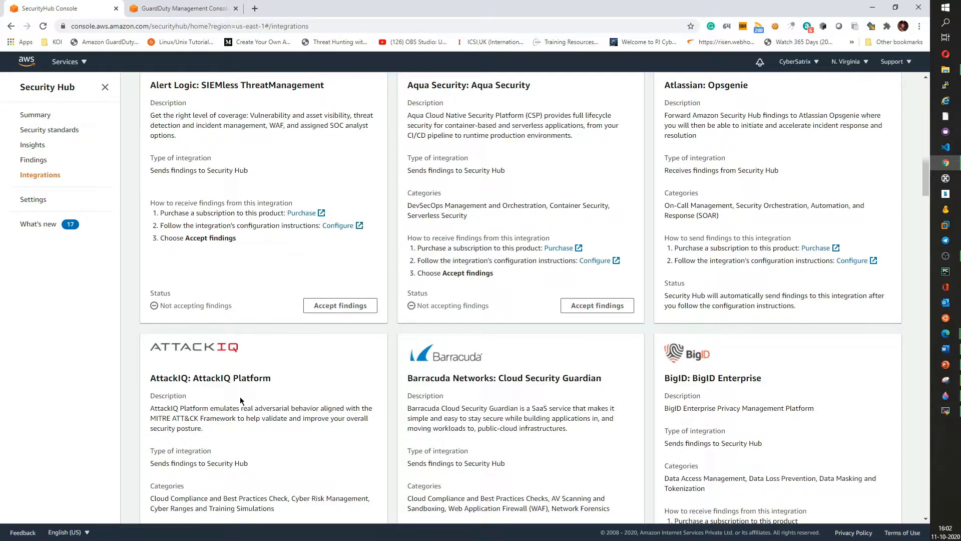
scroll(773, 399, down, 15)
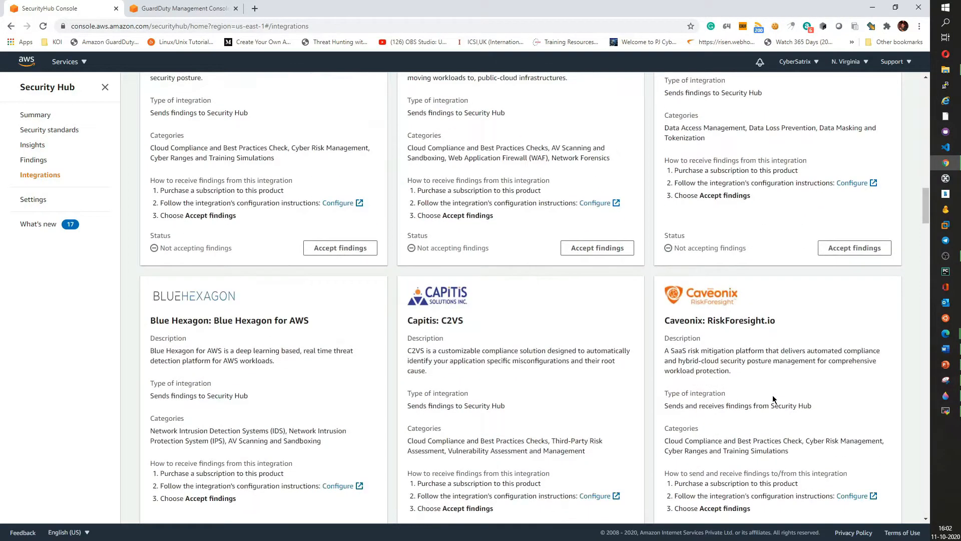
scroll(771, 400, down, 6)
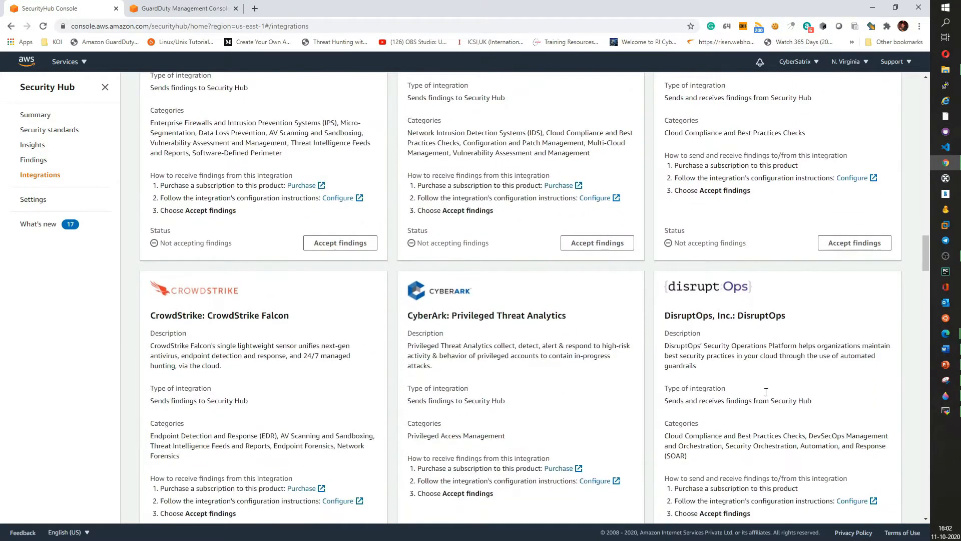
scroll(520, 335, down, 16)
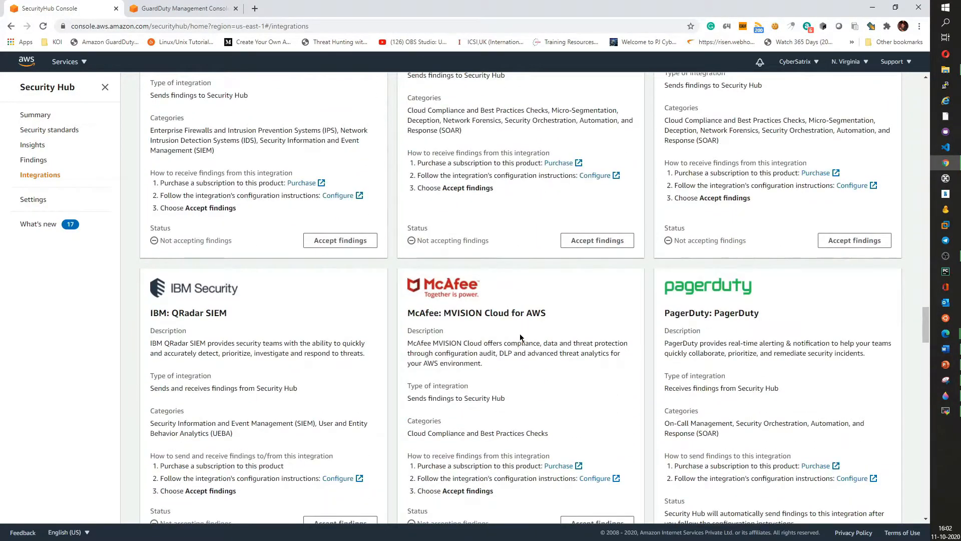
scroll(298, 224, up, 20)
scroll(353, 280, up, 15)
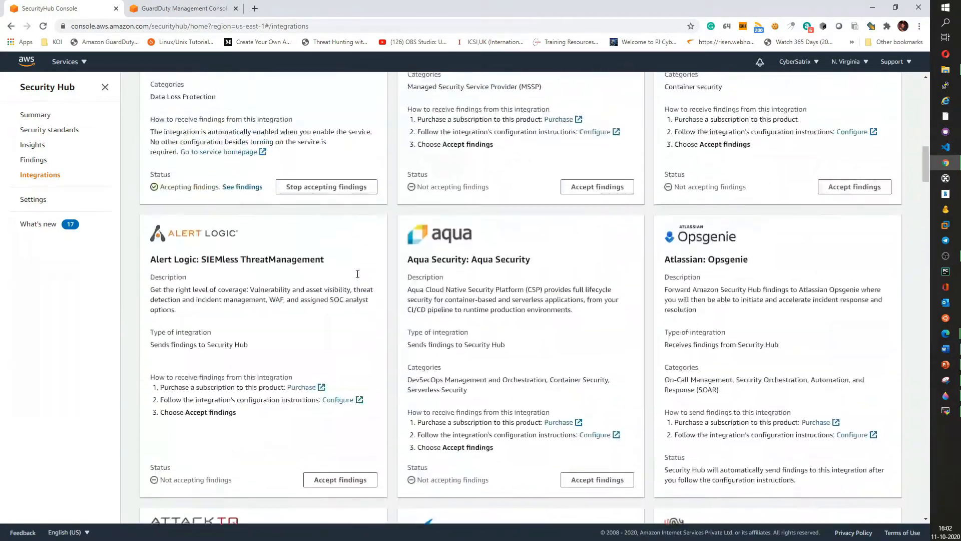
- Filter the integrations for splunk
click(182, 159)
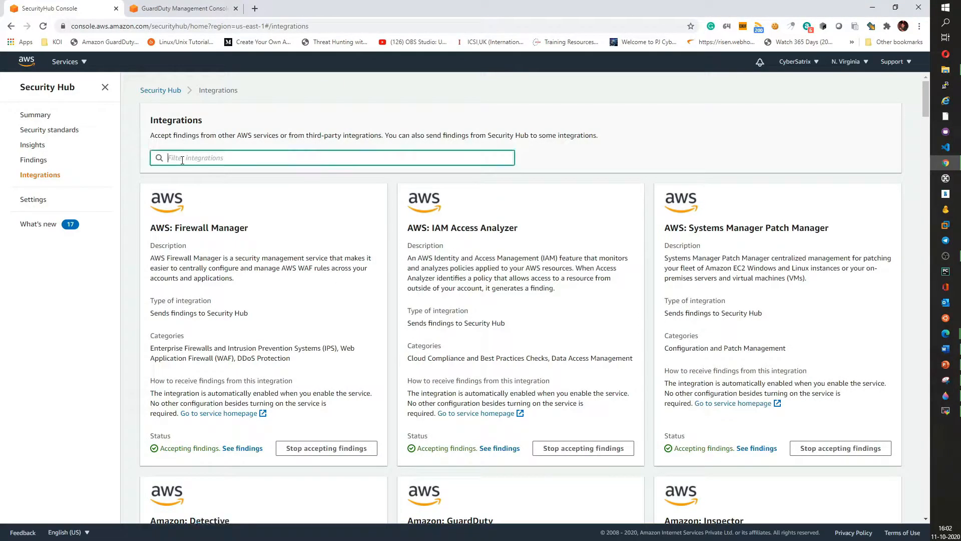
text(splunk)
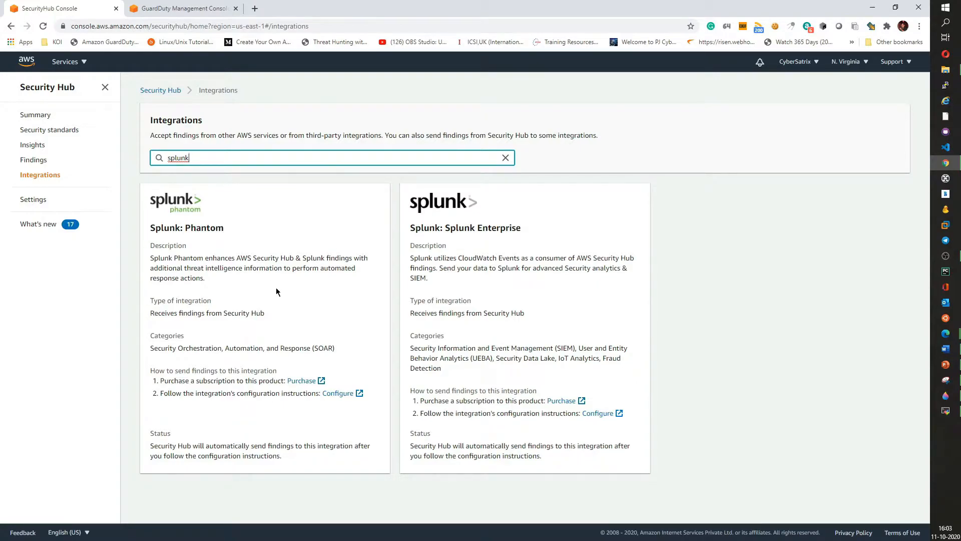
drag(432, 278, 412, 259)
click(463, 293)
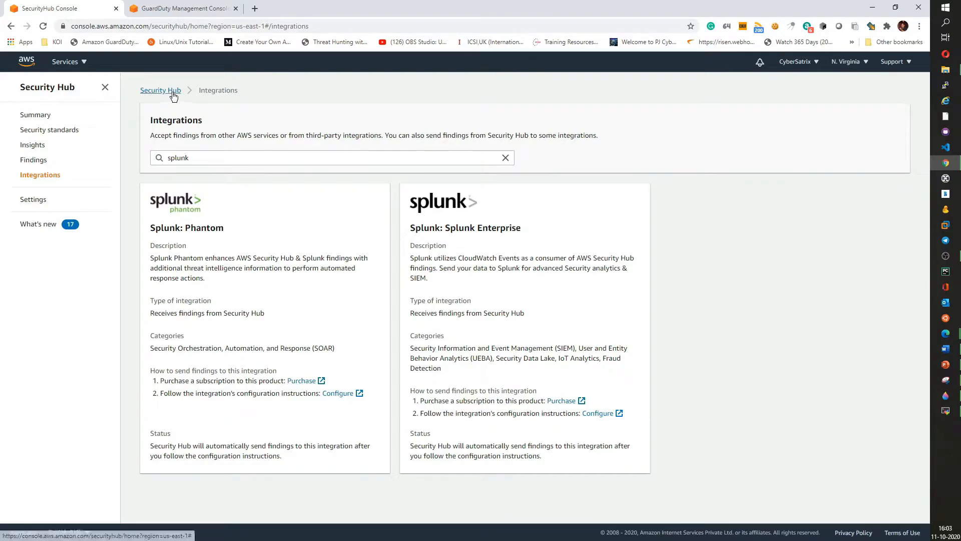
- Examine the member accounts settings and the Add member accounts page, then return to the summary
click(34, 200)
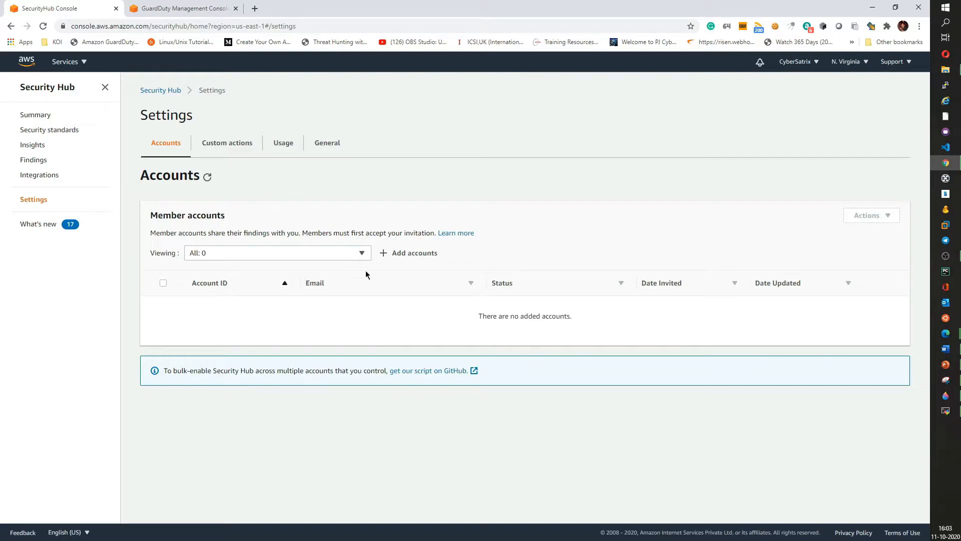
click(417, 254)
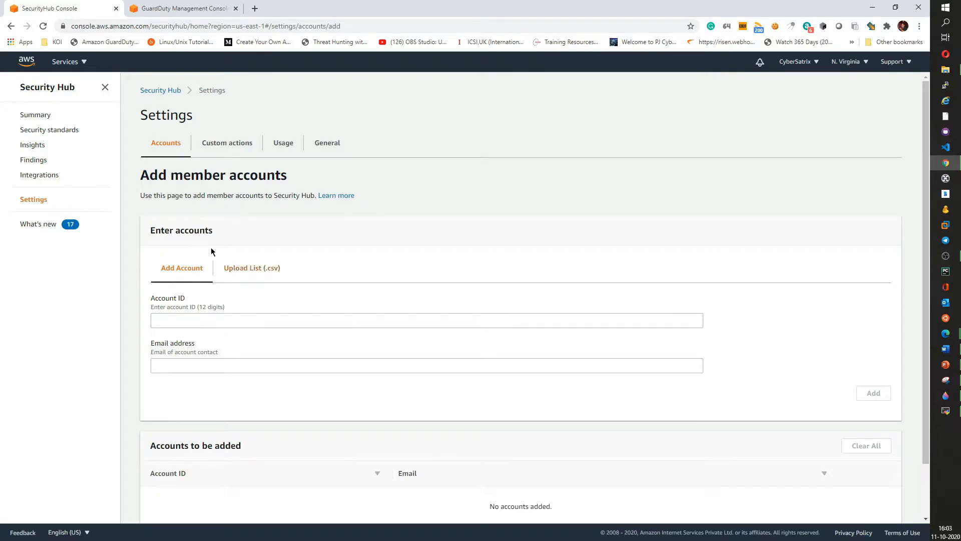
click(36, 199)
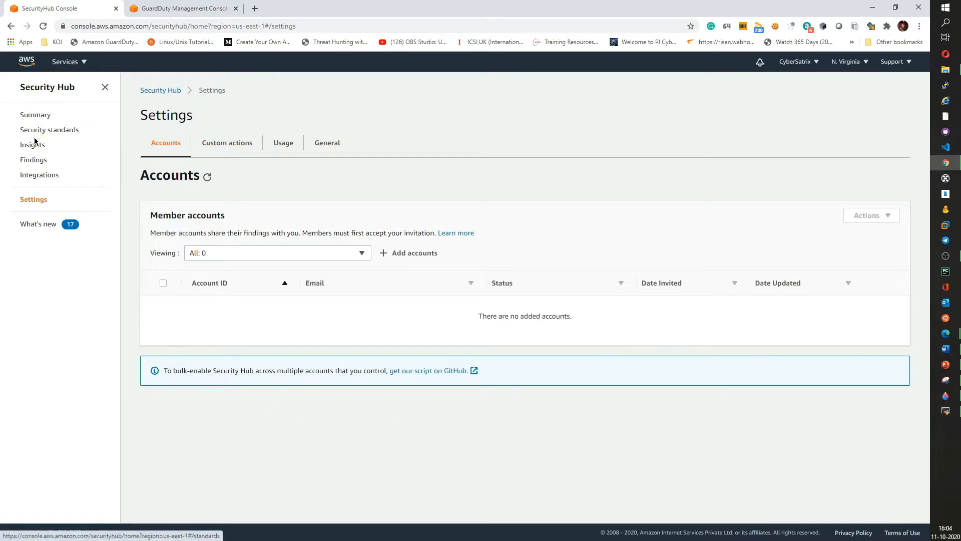
click(31, 117)
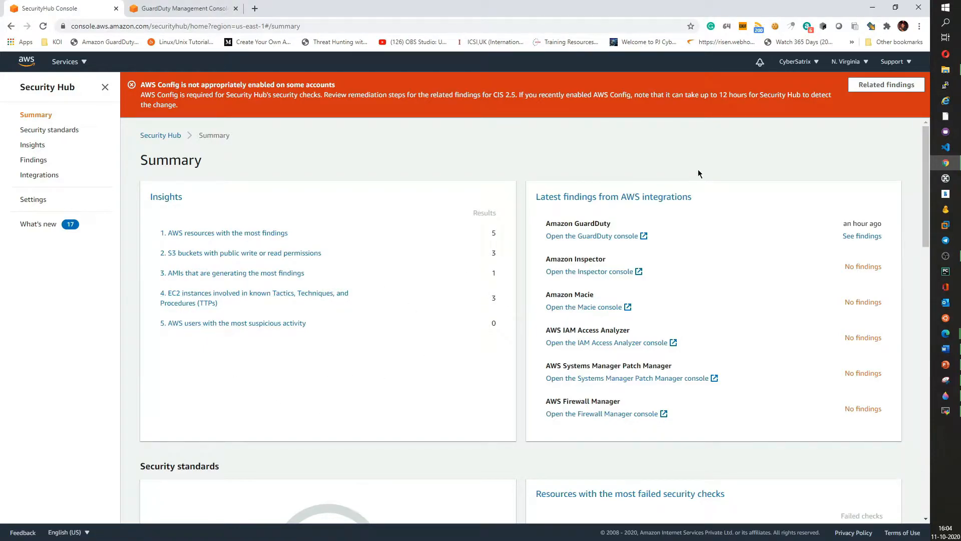
- Open IAM in a new browser tab from the services menu and switch to it
click(70, 62)
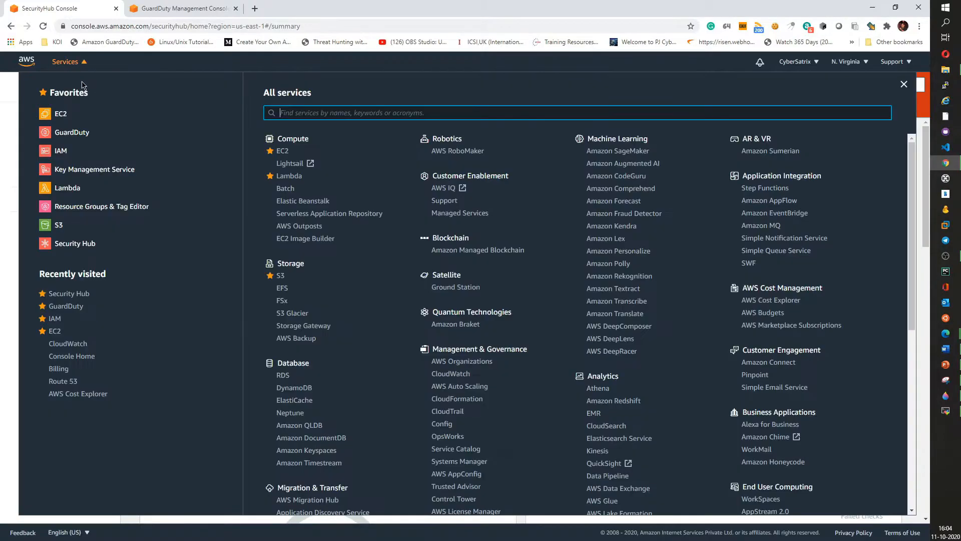
right_click(60, 153)
click(96, 160)
click(370, 6)
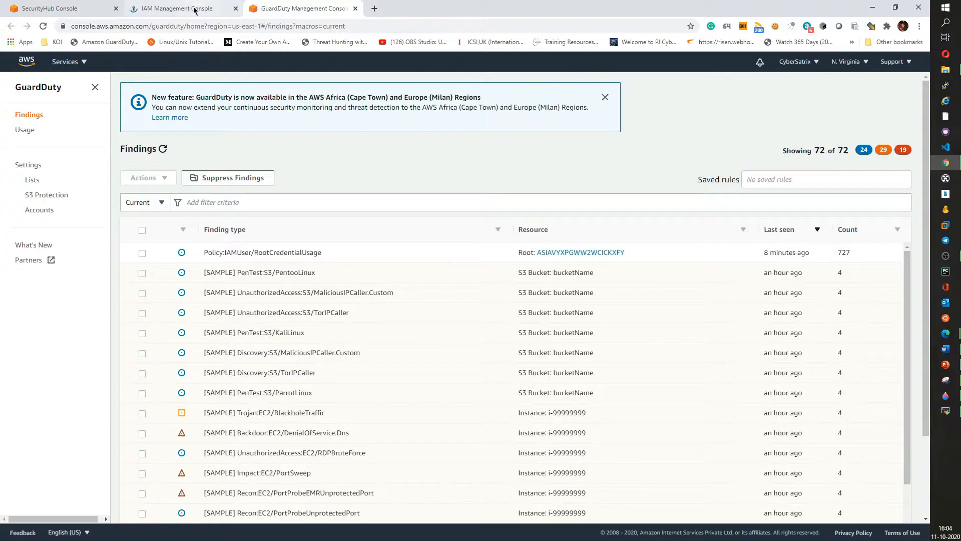
click(198, 8)
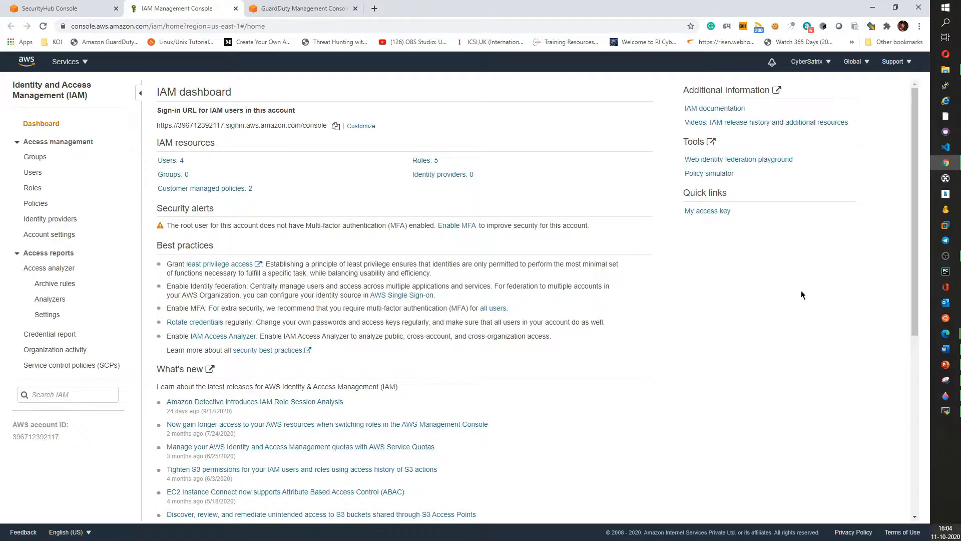
- Start adding an IAM user named svc_account_Security_Hub with programmatic access
click(170, 161)
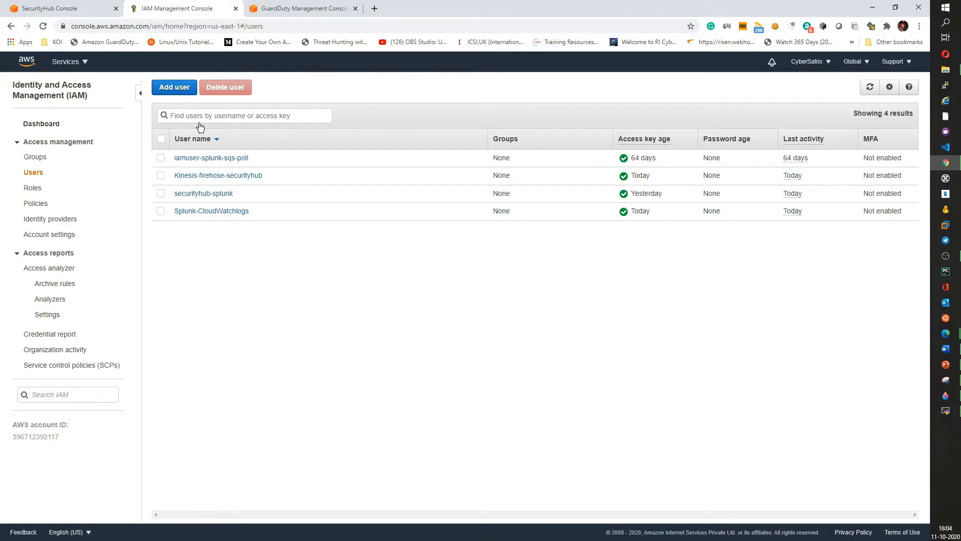
click(176, 89)
click(413, 162)
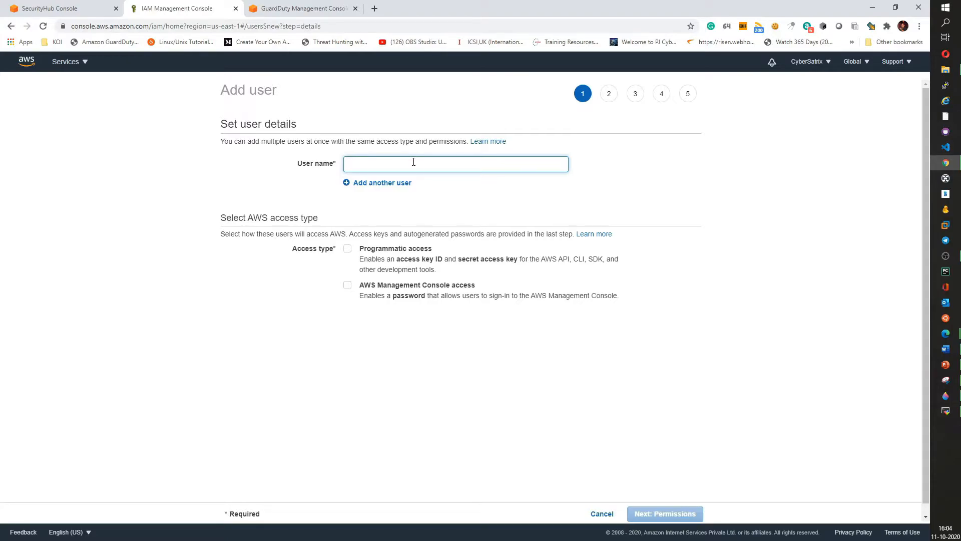
text(Src)
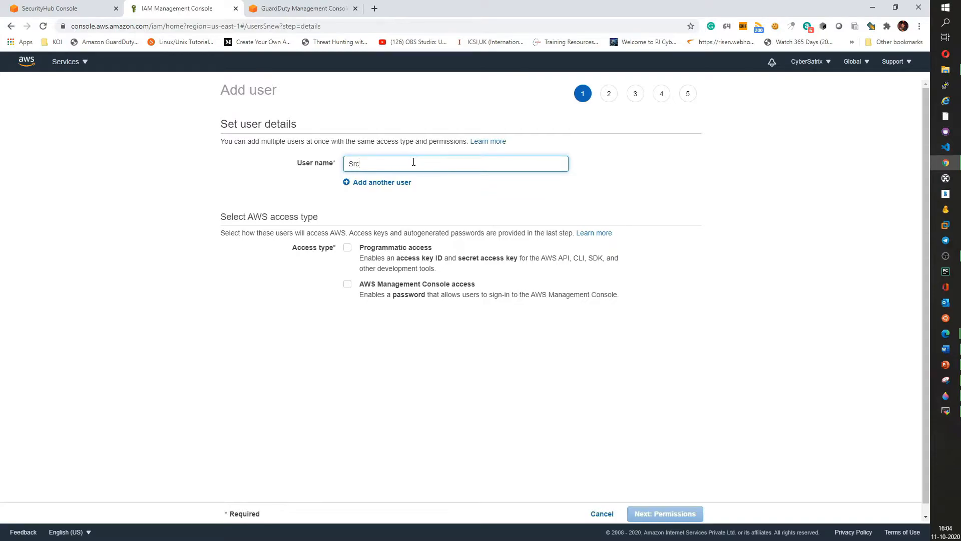
text(vc)
key(BackSpace)
key(BackSpace)
key(BackSpace)
text(svc_account_Security_HUb)
key(BackSpace)
key(BackSpace)
text(ub)
click(347, 248)
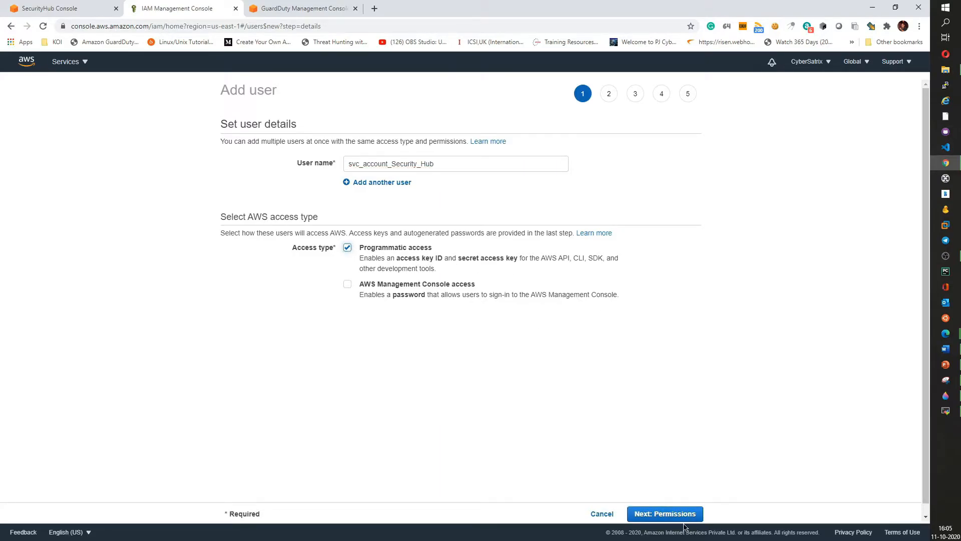
click(684, 516)
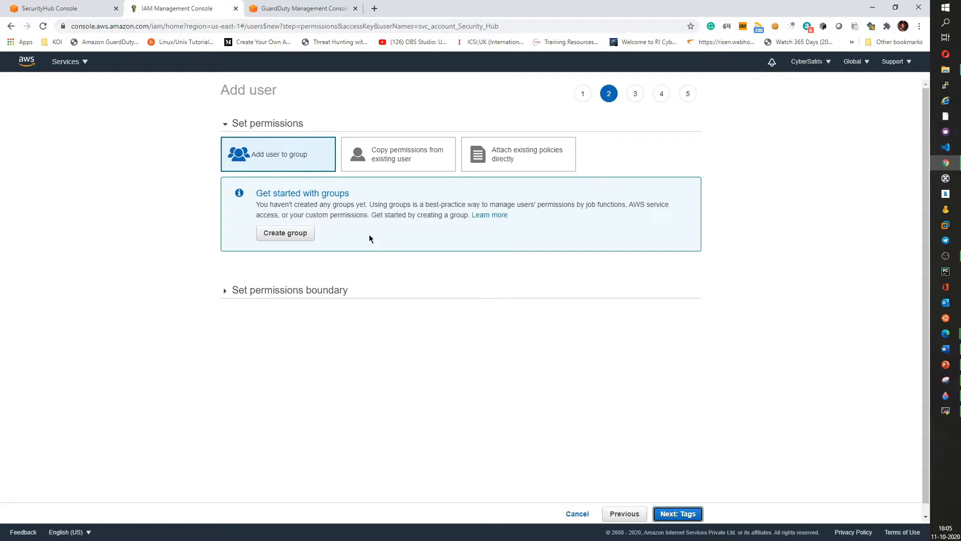
- Attach the CloudWatchLogsReadOnlyAccess policy directly to the new user and skip the optional tags
click(516, 158)
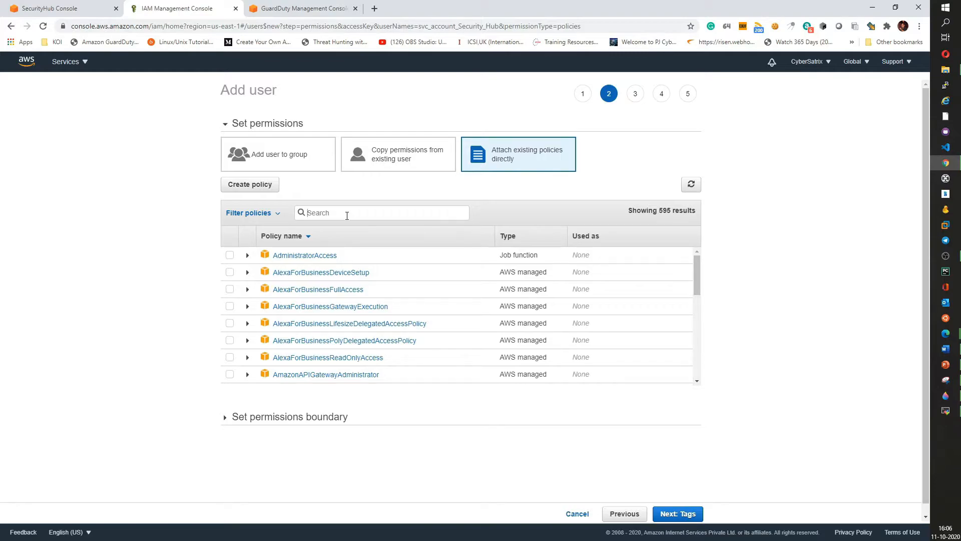
text(cloudwa)
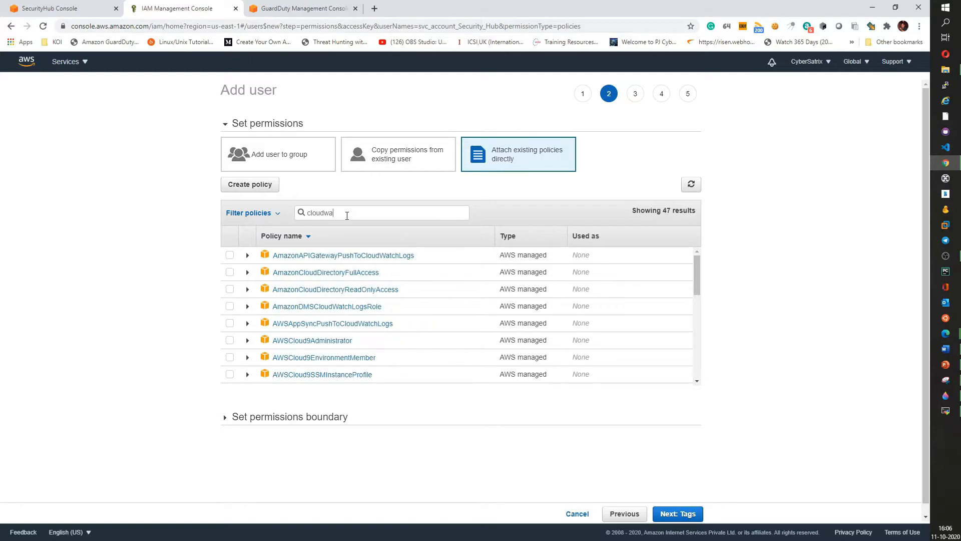
text(tchlo)
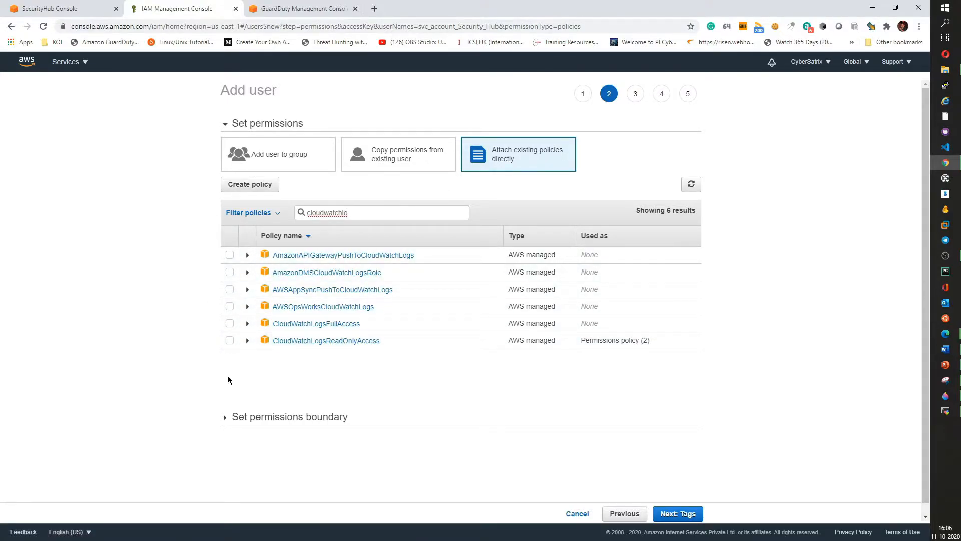
click(230, 341)
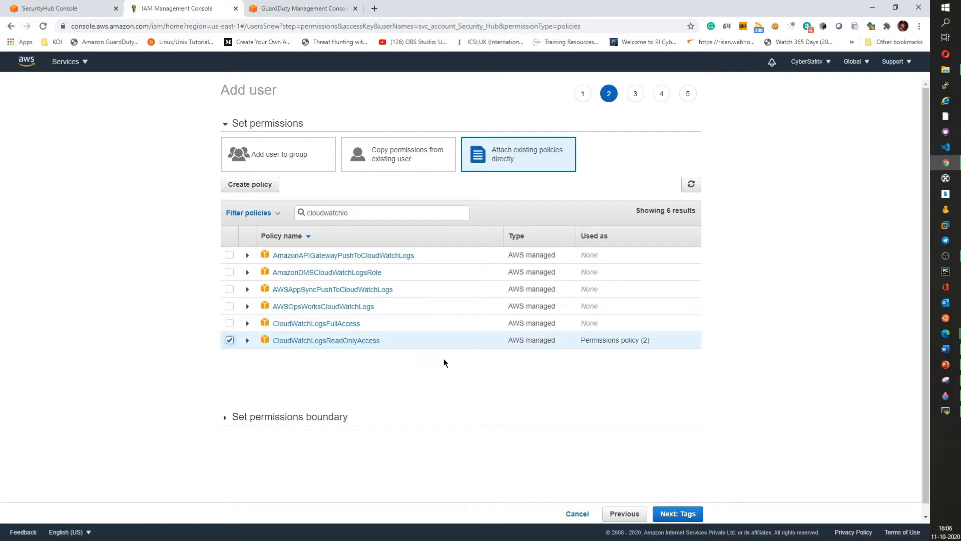
click(682, 516)
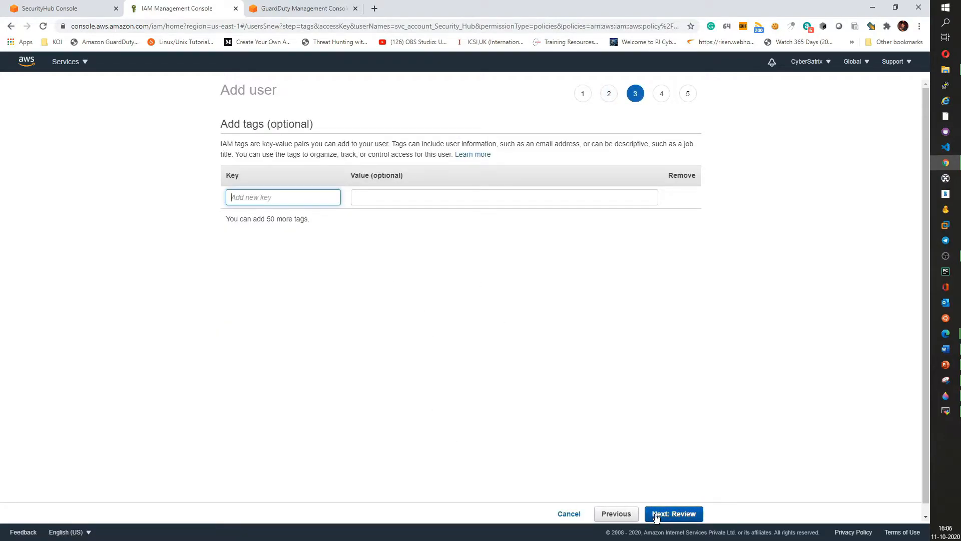
- Review the user details and create the user
click(677, 520)
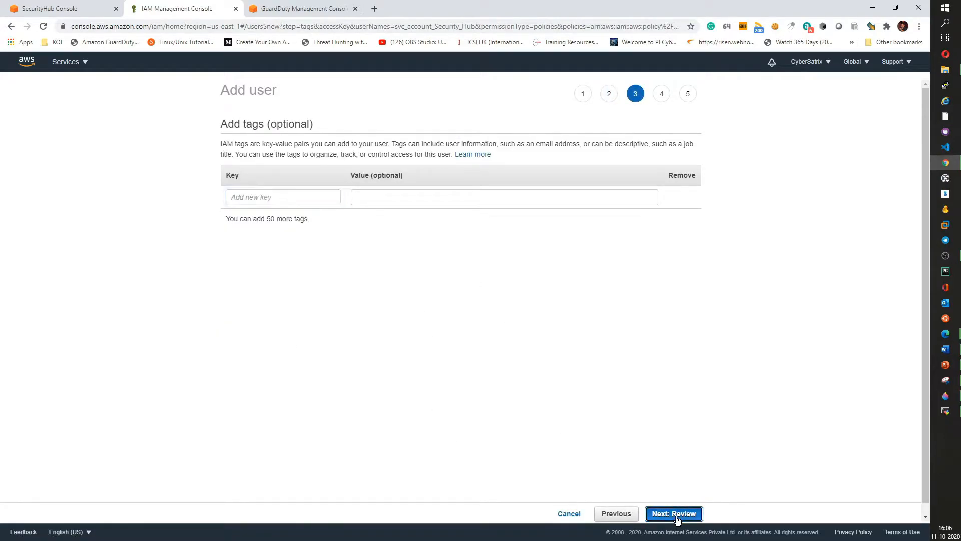
drag(352, 180, 441, 183)
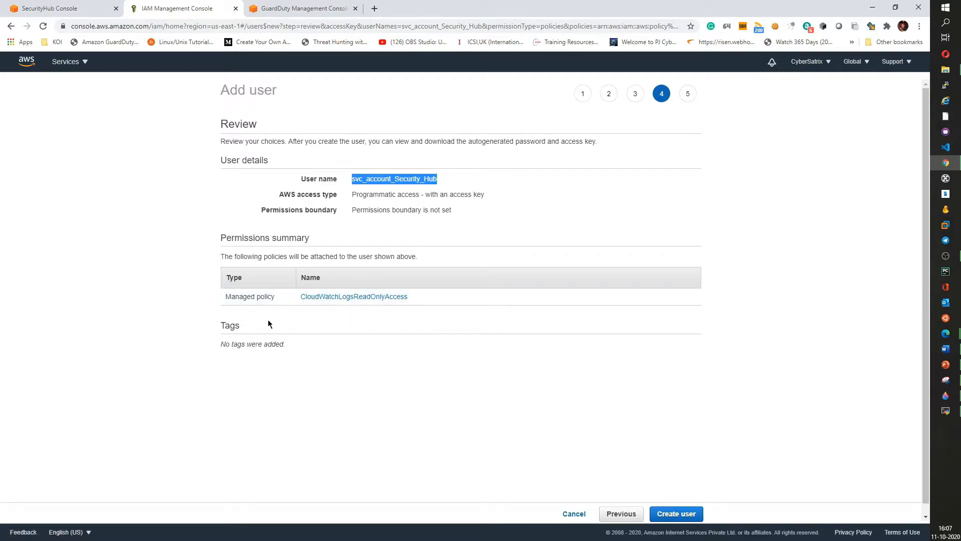
click(677, 514)
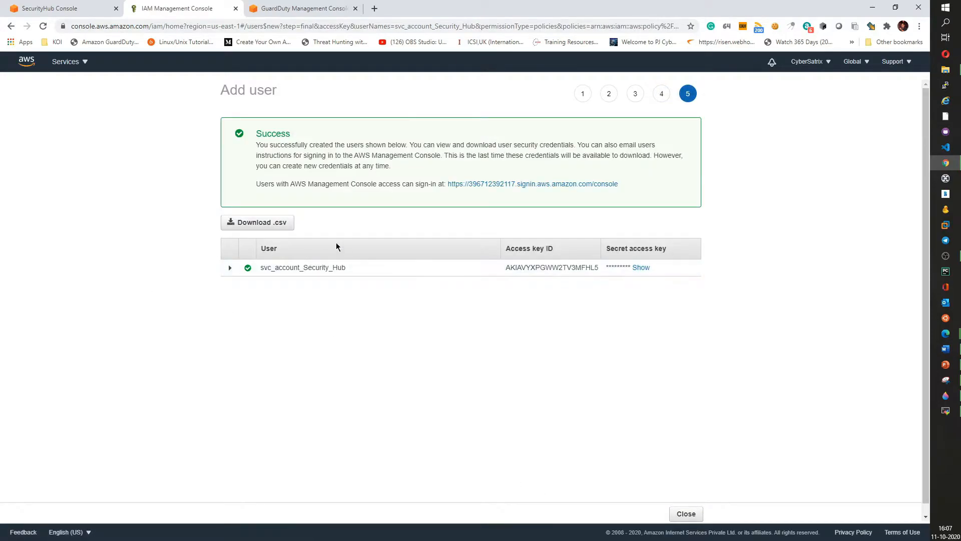
- Download the user's credentials CSV as svc_account_new_user_credentials (1) and close the wizard
click(273, 224)
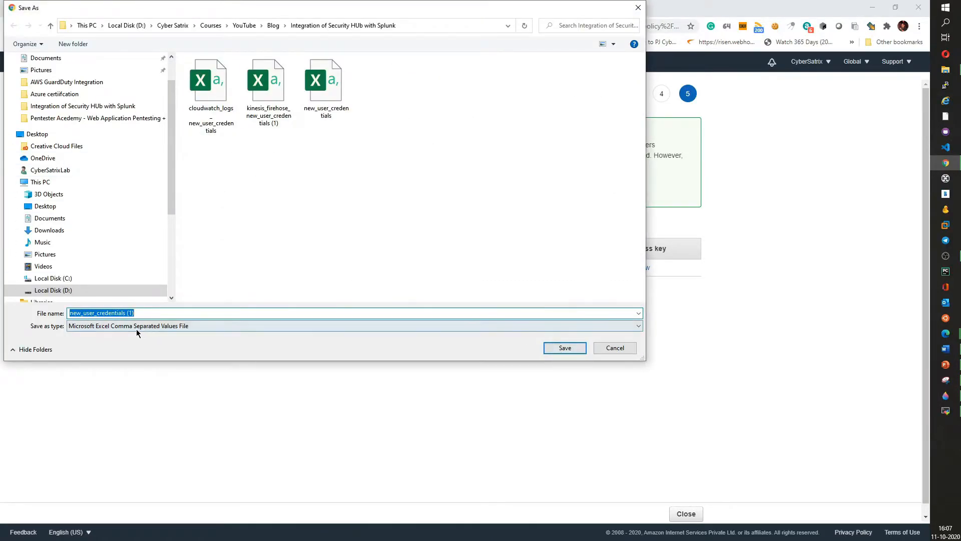
click(72, 313)
text(a)
key(BackSpace)
text(s)
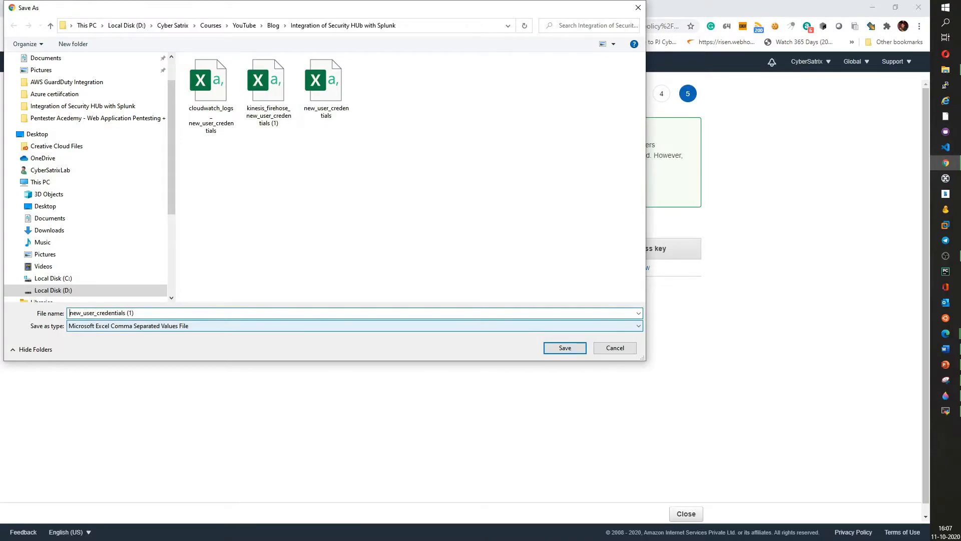
text(vc_account_)
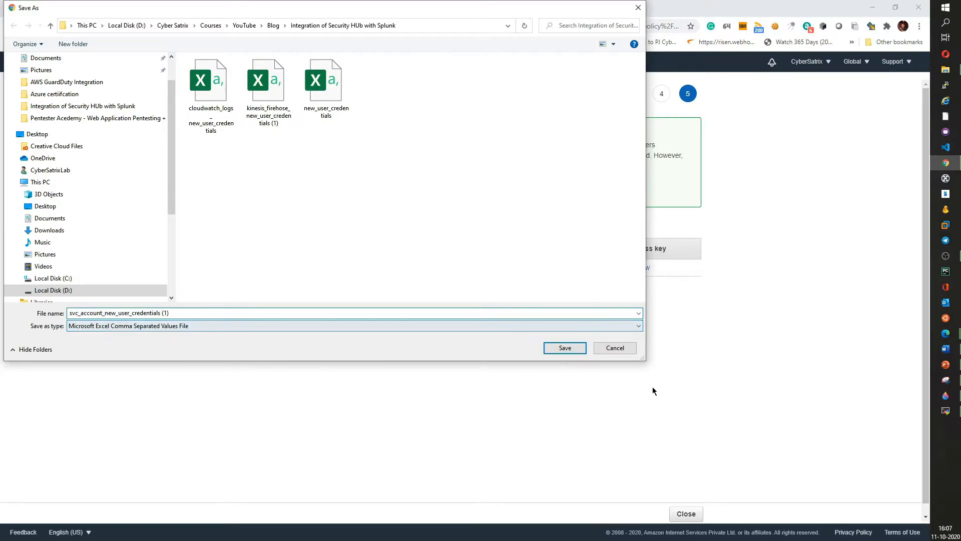
click(565, 348)
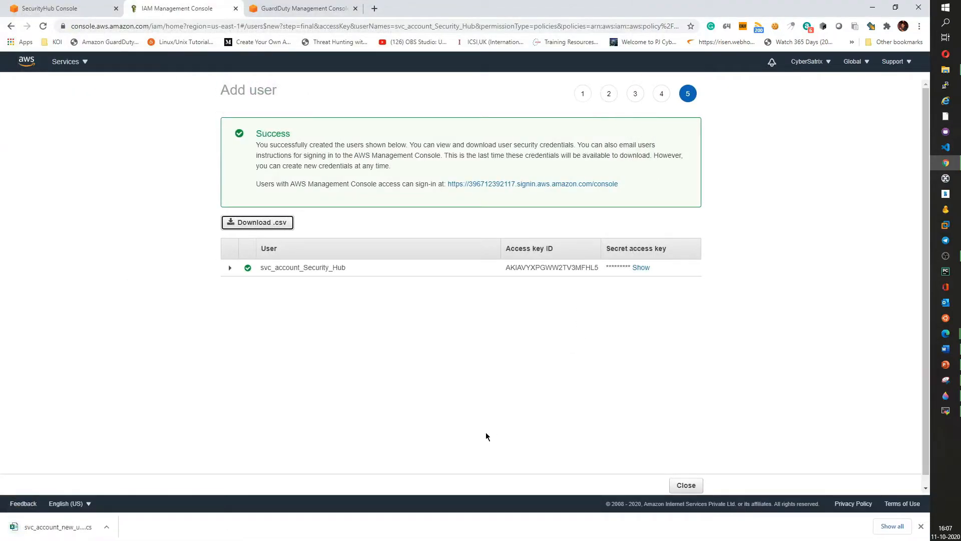
click(687, 486)
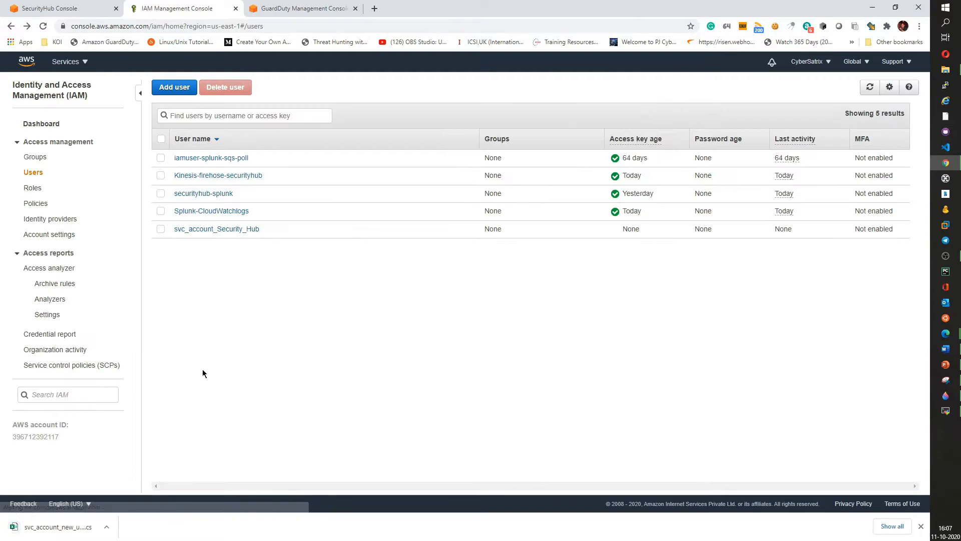
drag(270, 230, 173, 229)
click(239, 278)
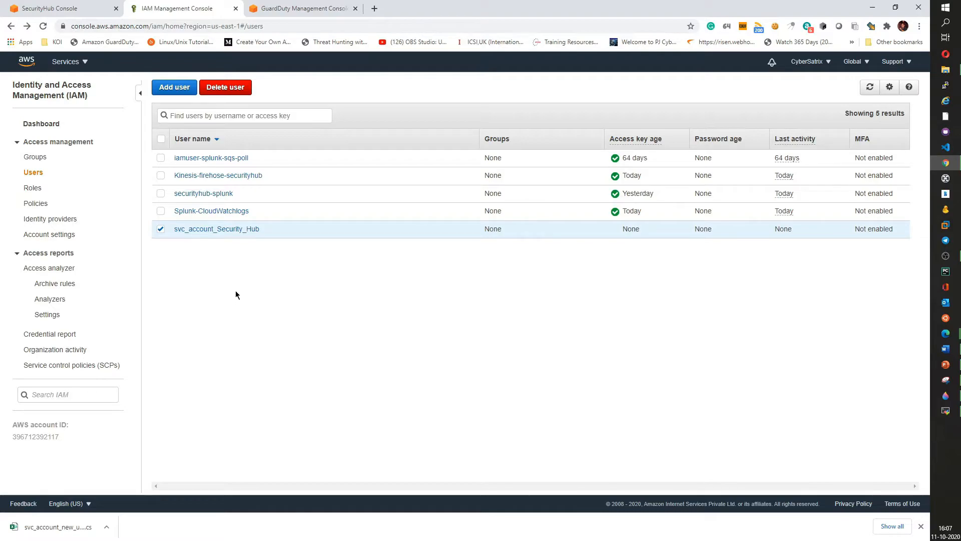
click(33, 204)
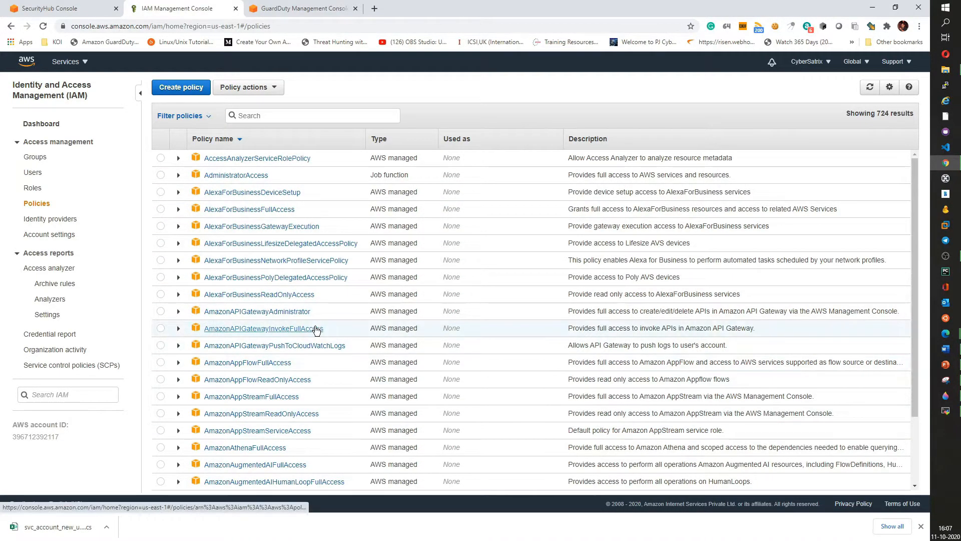
click(180, 86)
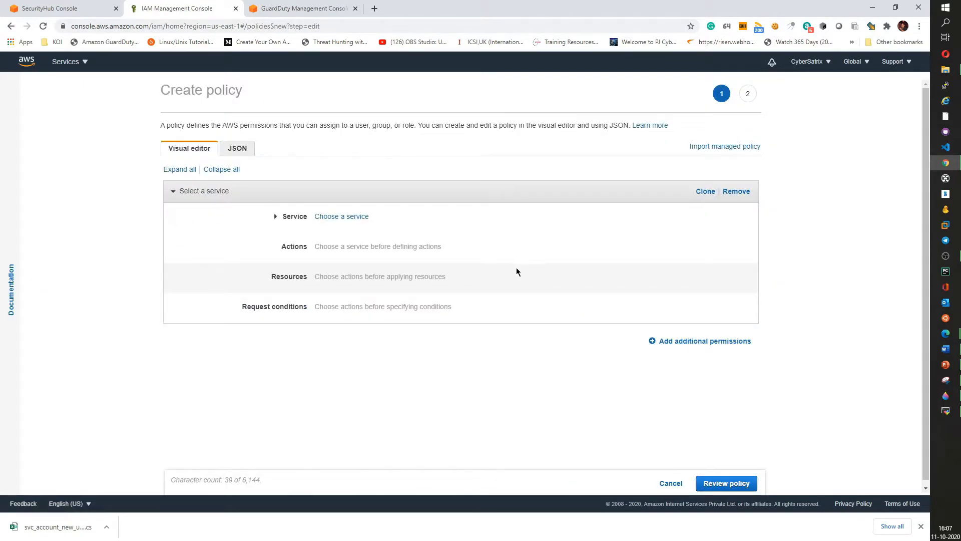
click(672, 484)
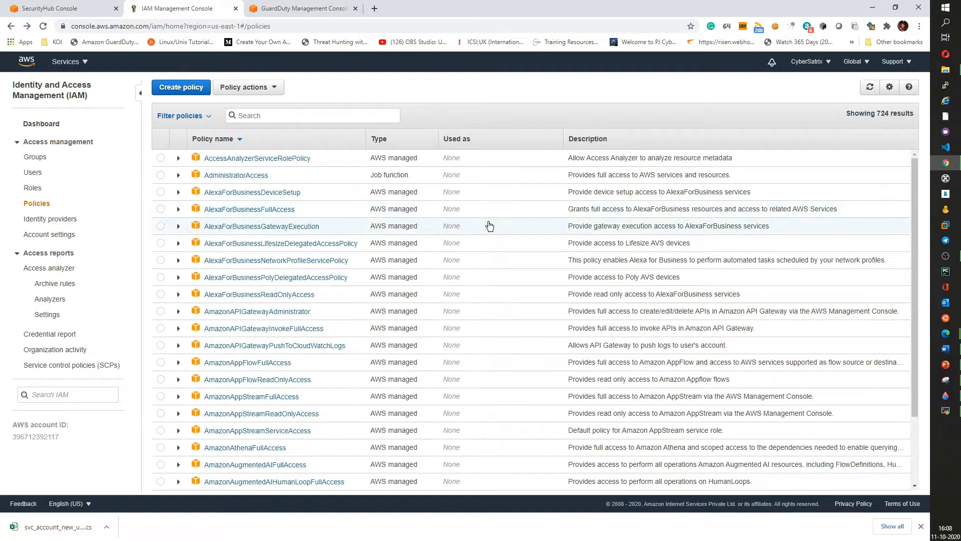
- Return to the Security Hub console and open its findings list
click(84, 63)
click(63, 8)
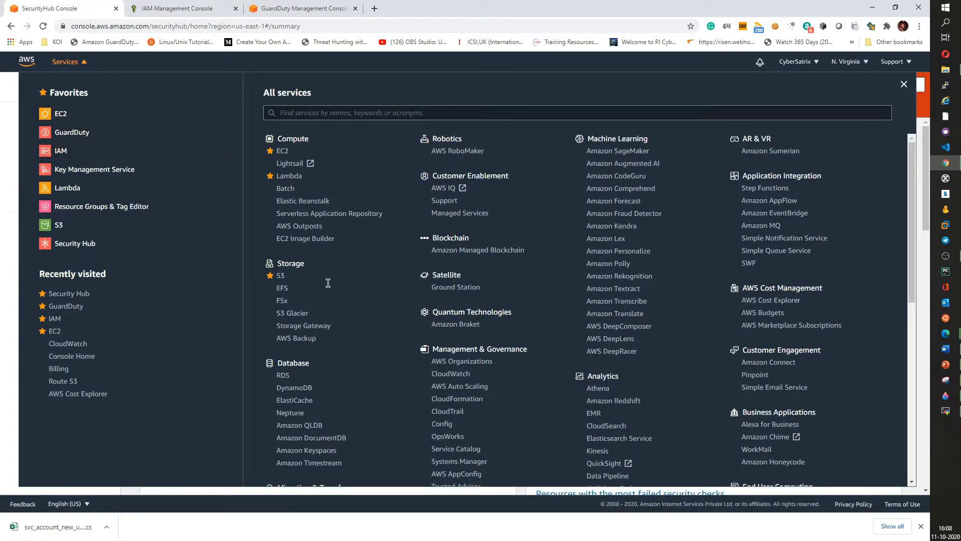
click(16, 126)
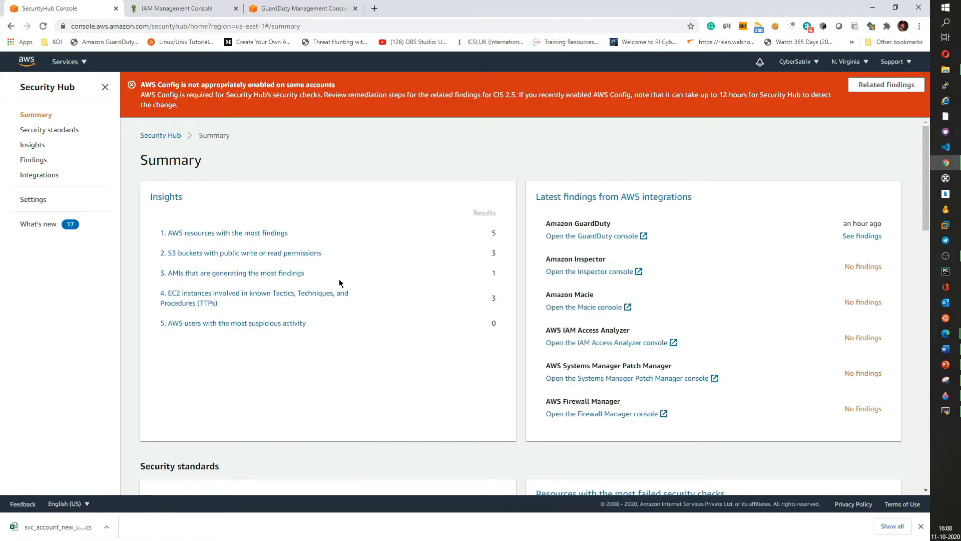
scroll(339, 281, down, 5)
click(30, 161)
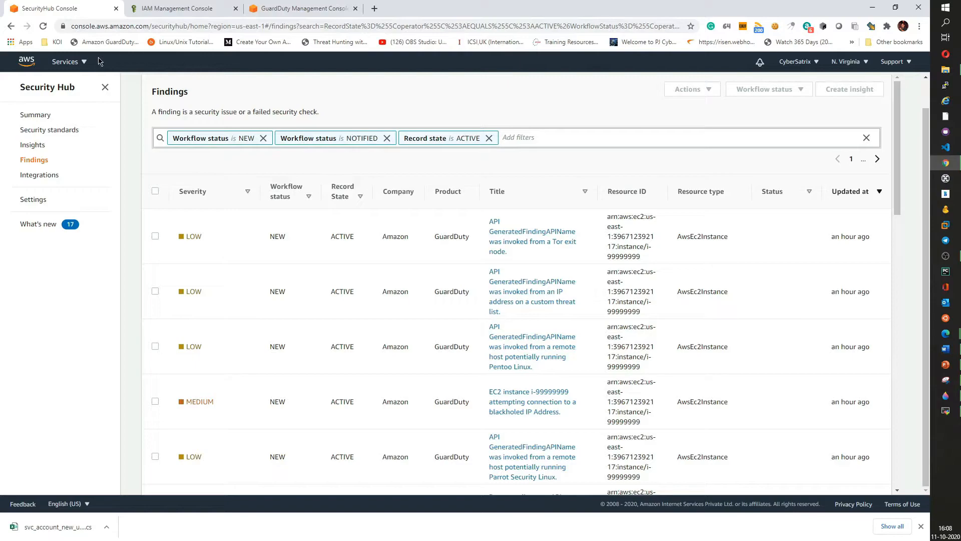
- Open CloudWatch in a new browser tab through the services search and switch to it
click(59, 64)
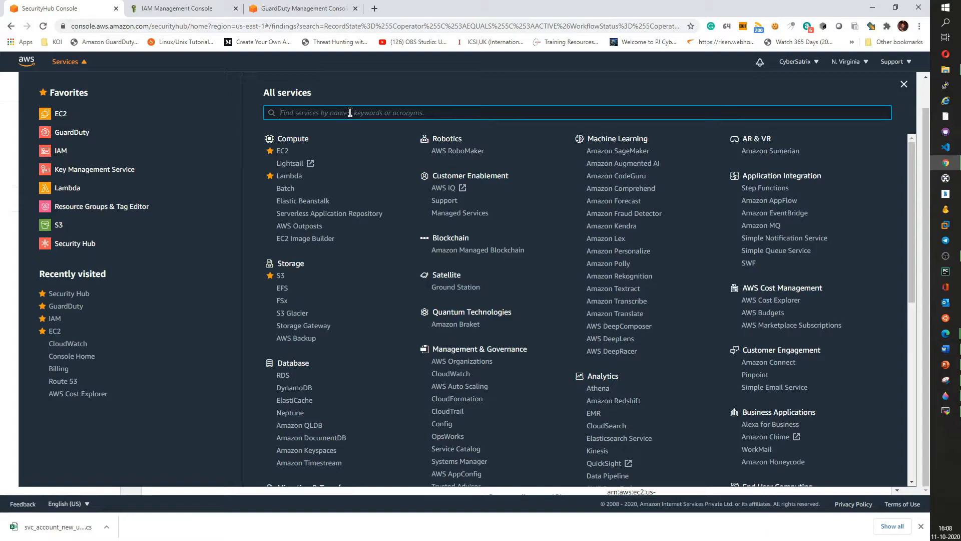
text(cloud)
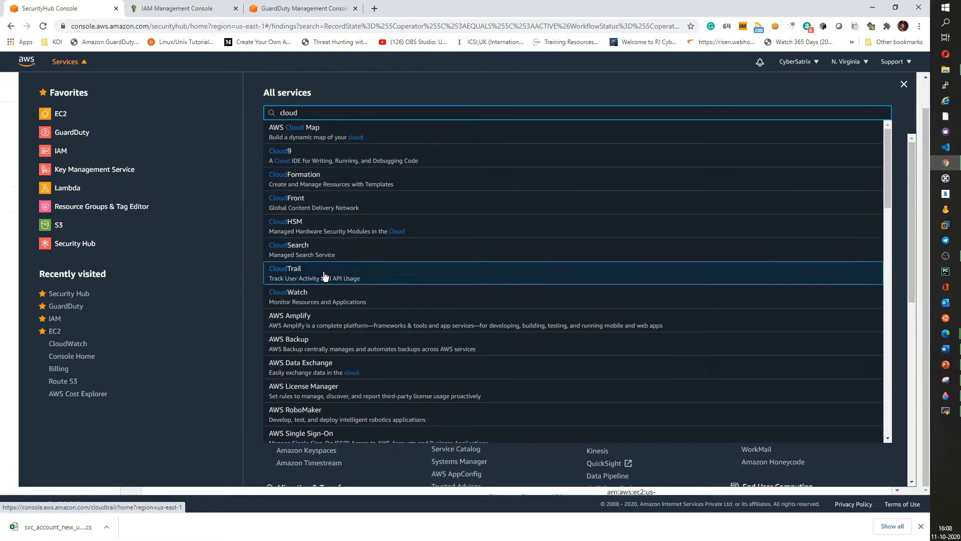
right_click(321, 301)
click(340, 304)
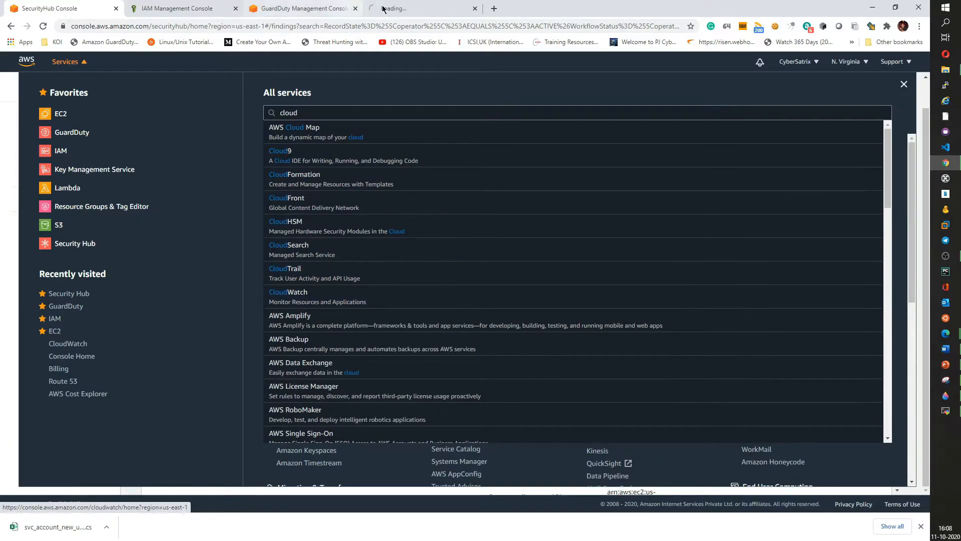
key(ctrl+Tab)
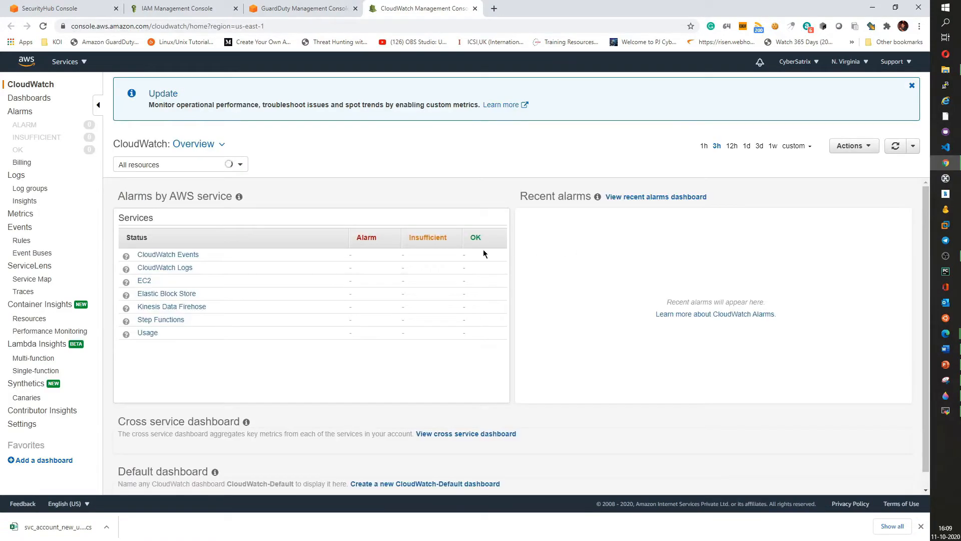
- Start a new CloudWatch Events rule whose event pattern matches all events from the Security Hub service
click(21, 242)
click(19, 228)
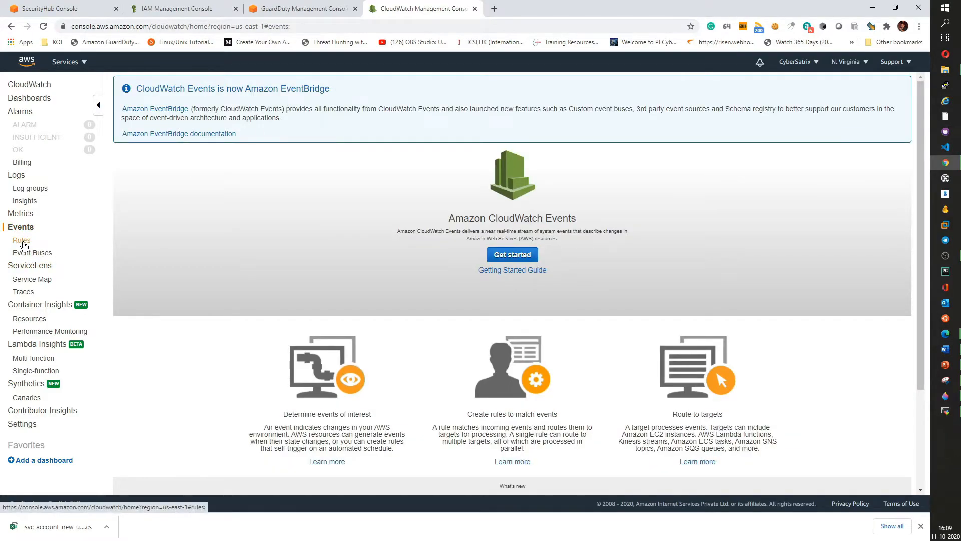
click(22, 243)
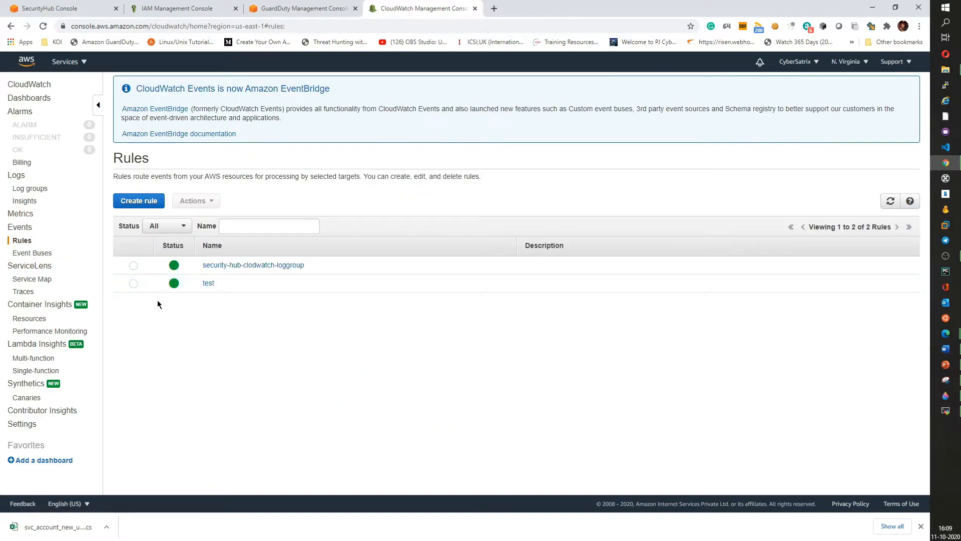
click(147, 201)
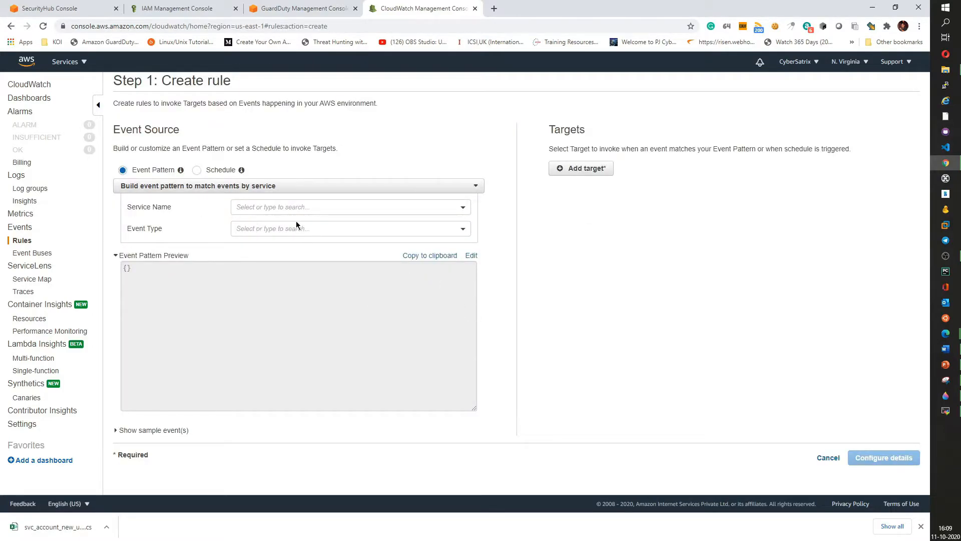
click(295, 207)
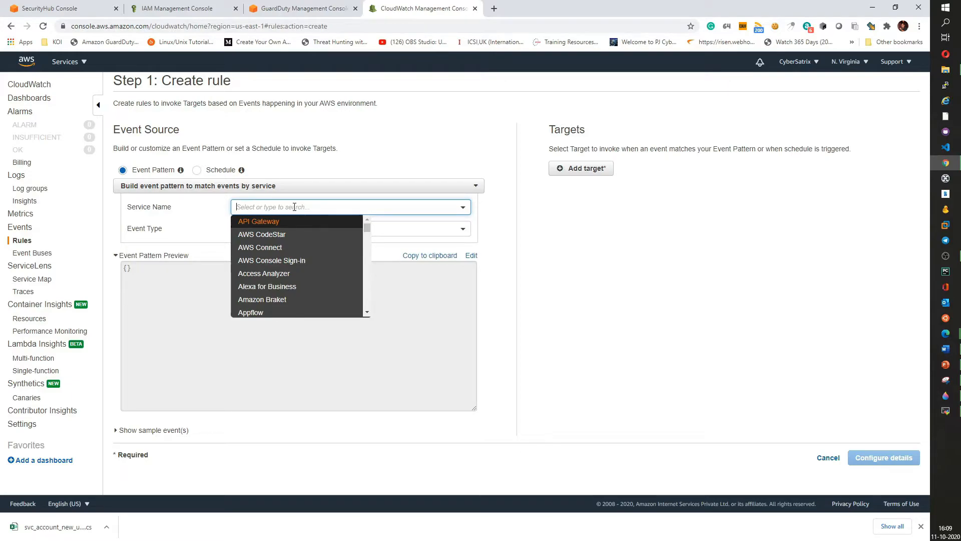
text(secur)
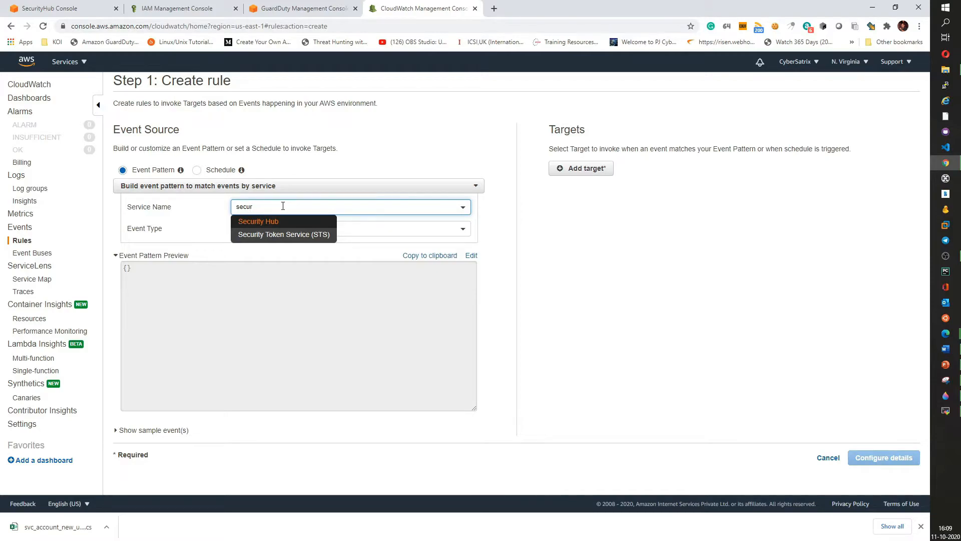
click(278, 222)
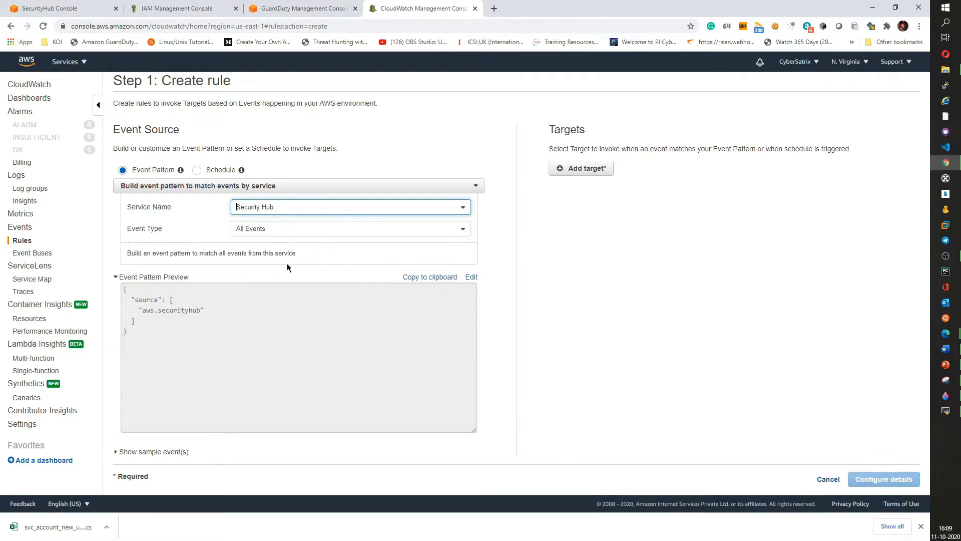
click(267, 229)
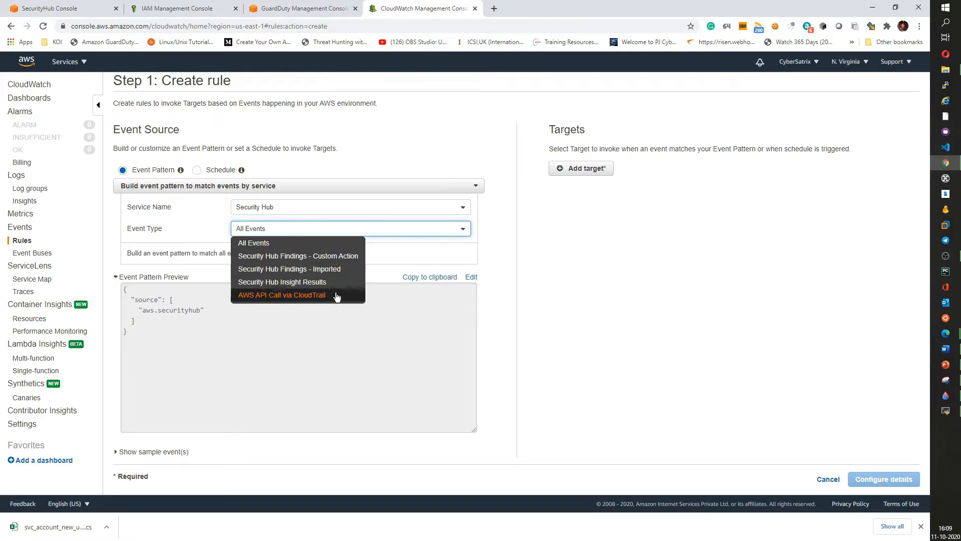
click(459, 236)
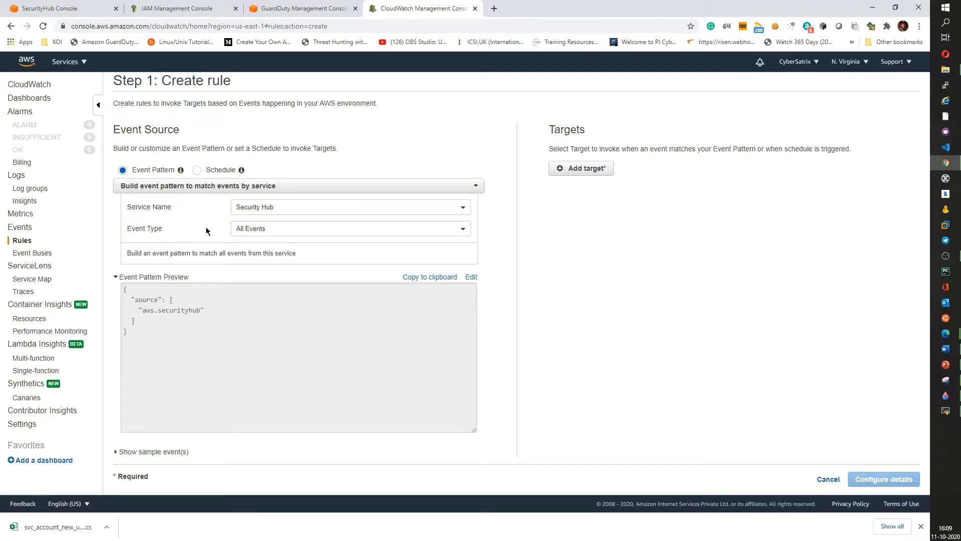
- Add a CloudWatch log group target for the rule, naming the log group /aws/events/security_hub
click(581, 168)
click(655, 169)
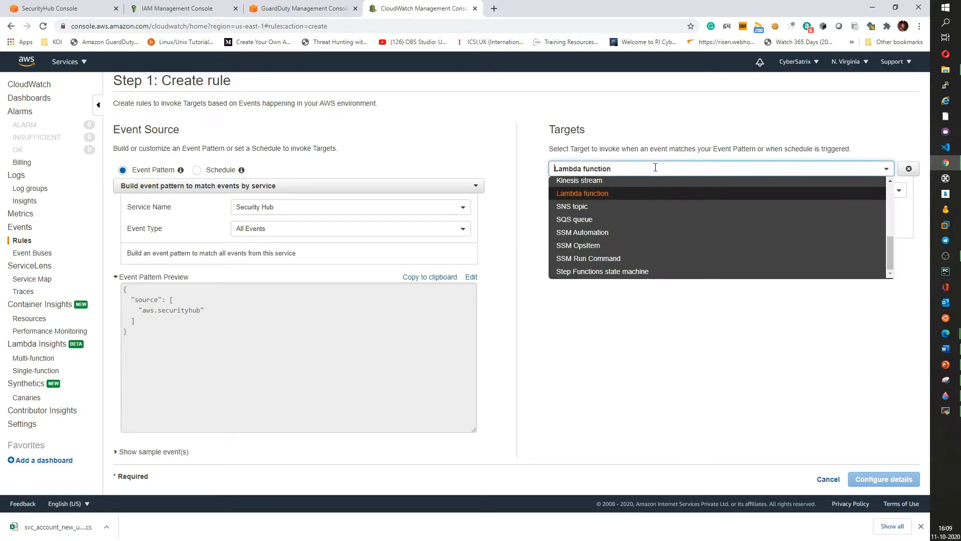
text(lo)
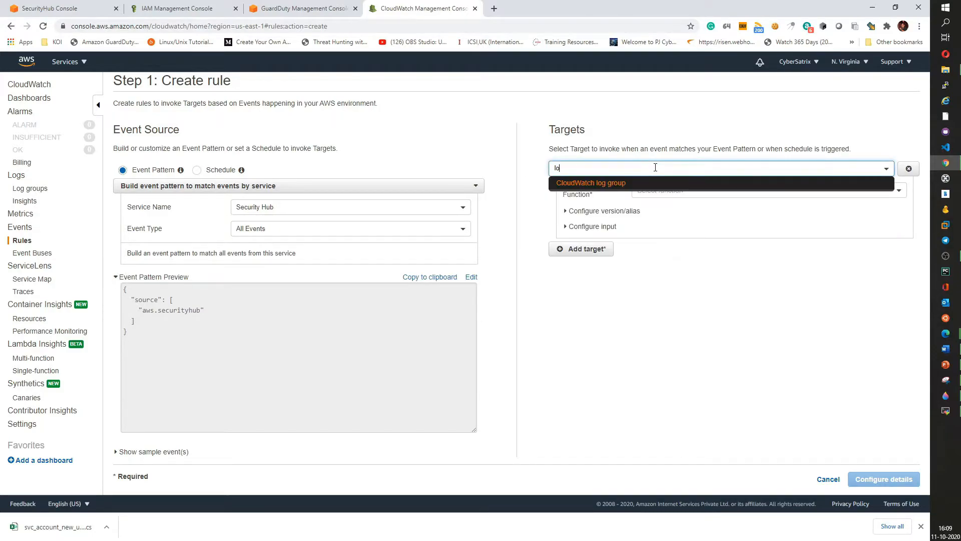
click(611, 186)
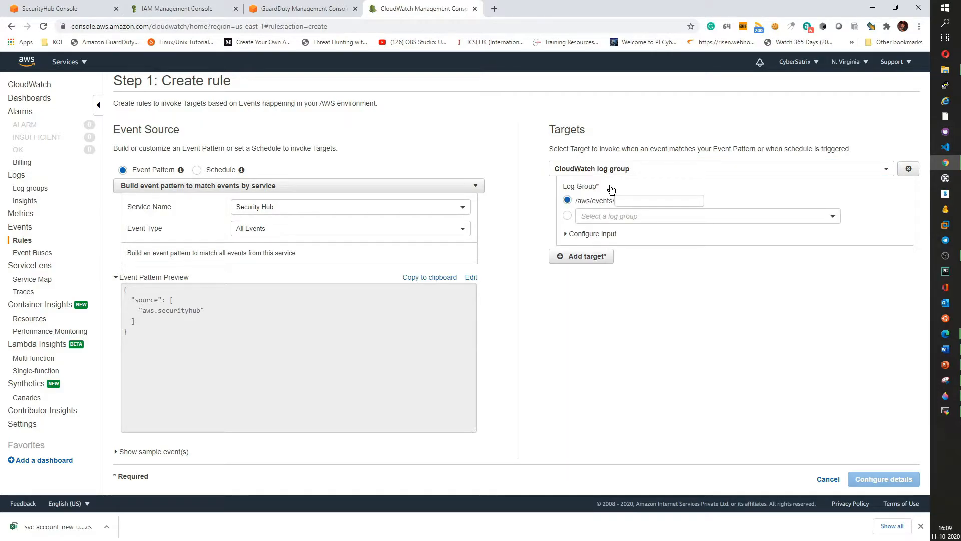
click(647, 201)
text(secur)
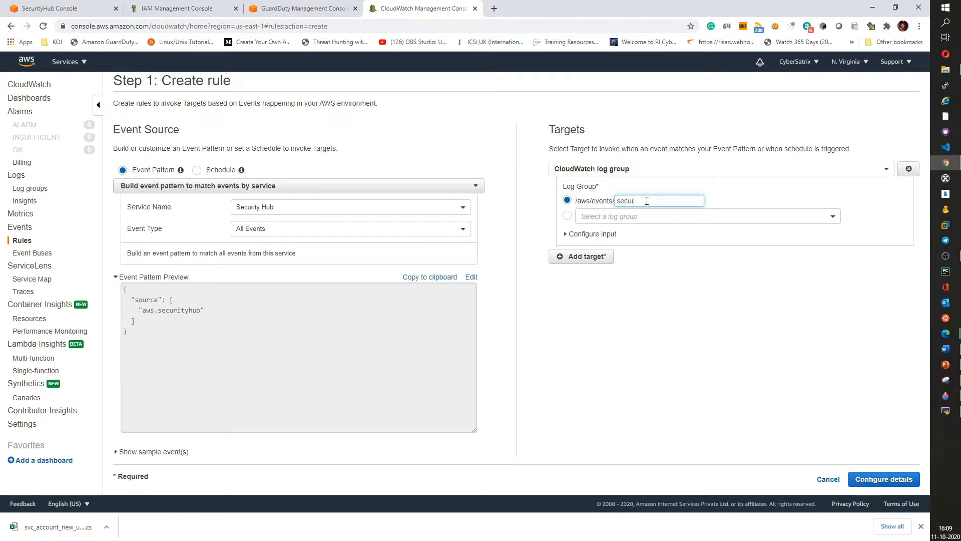
text(ity_hub)
drag(657, 201, 603, 192)
- Proceed to the rule details, name the rule svc_security_hub, and create it
click(886, 480)
click(308, 118)
text(svc)
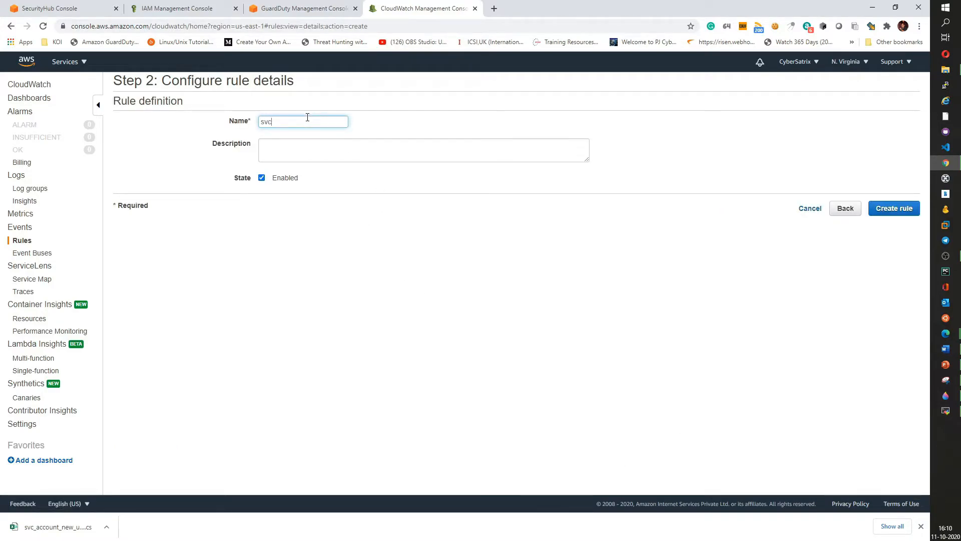
text(_security_hub)
click(895, 210)
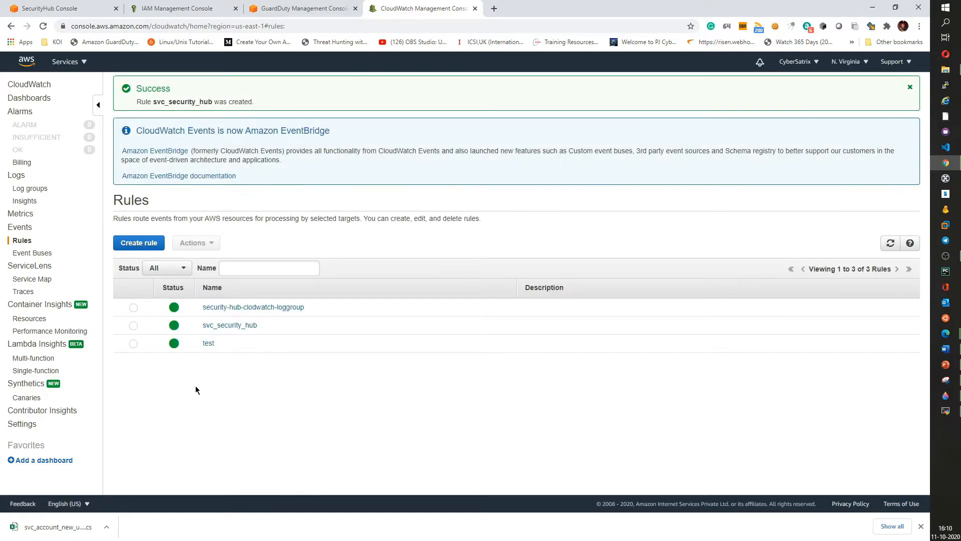
- Inspect the svc_security_hub rule's details and open the /aws/events/security_hub log group
click(230, 326)
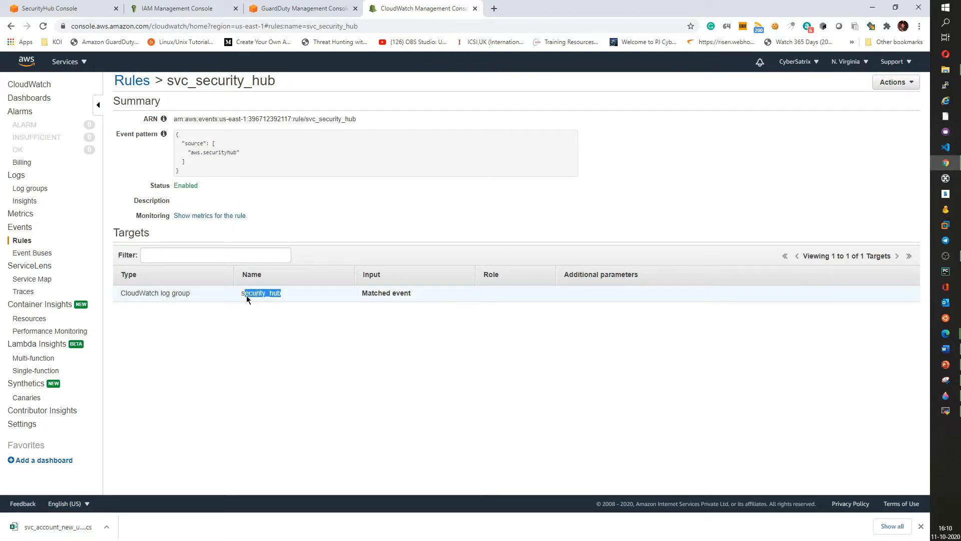
click(293, 320)
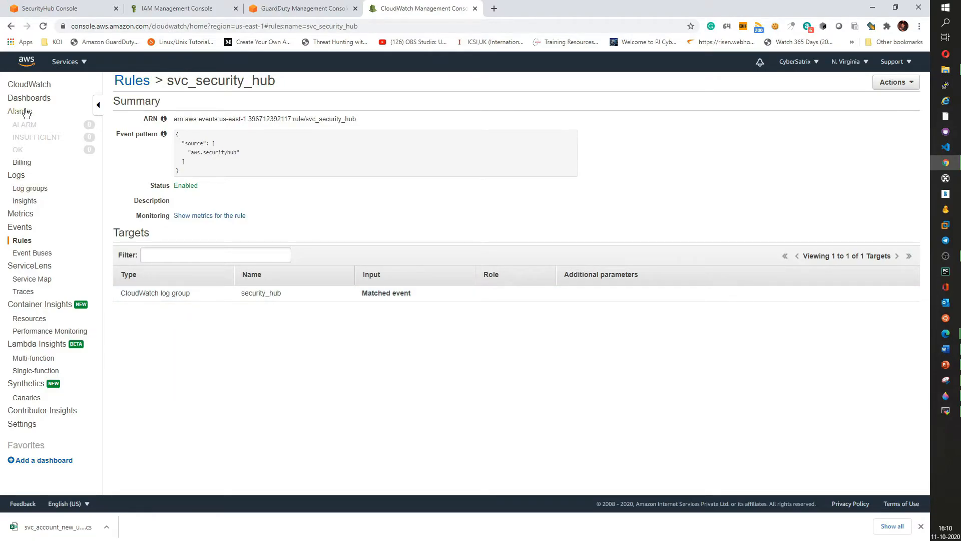
click(21, 193)
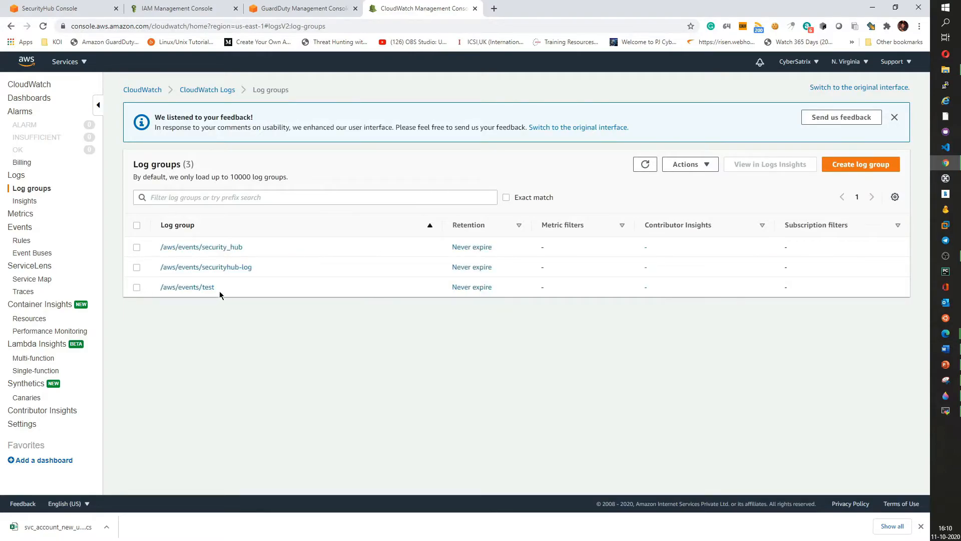
click(224, 248)
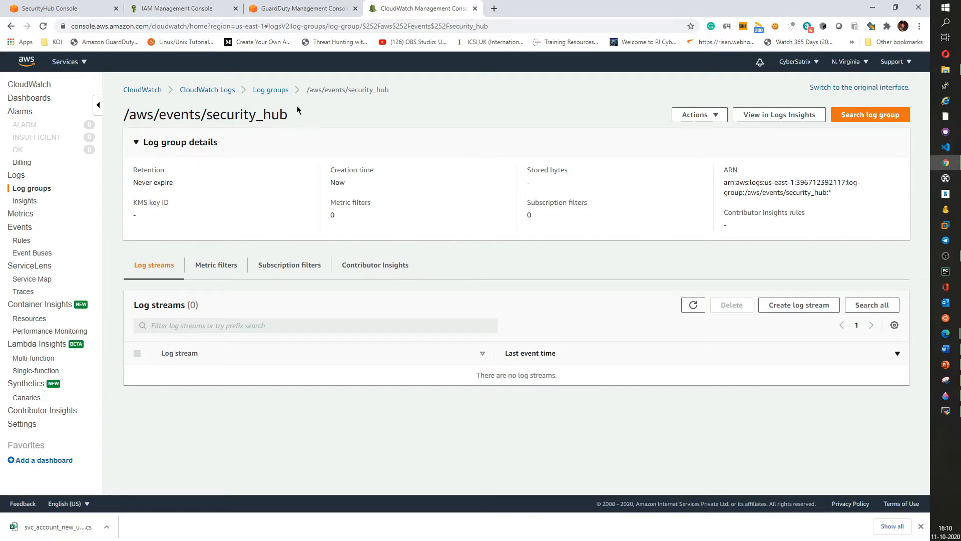
drag(300, 121, 206, 109)
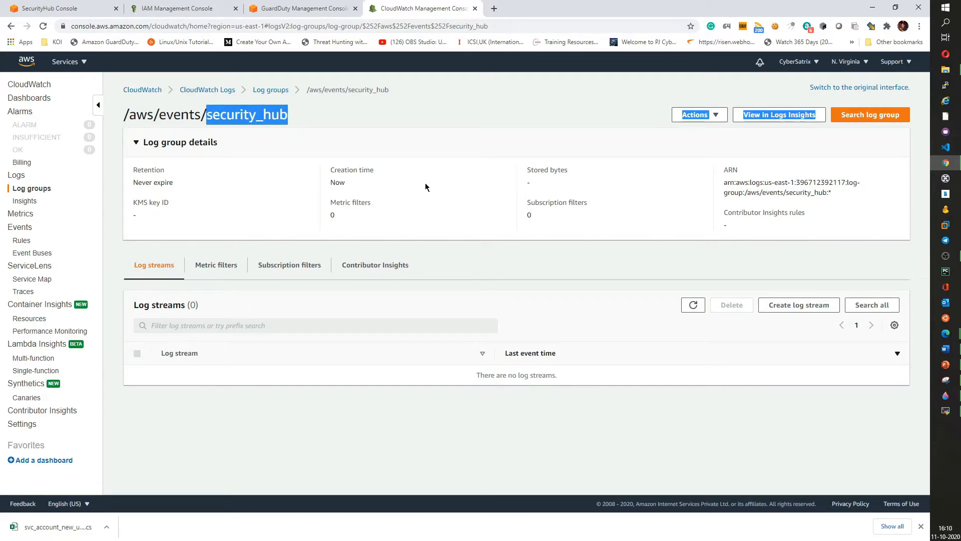
click(300, 8)
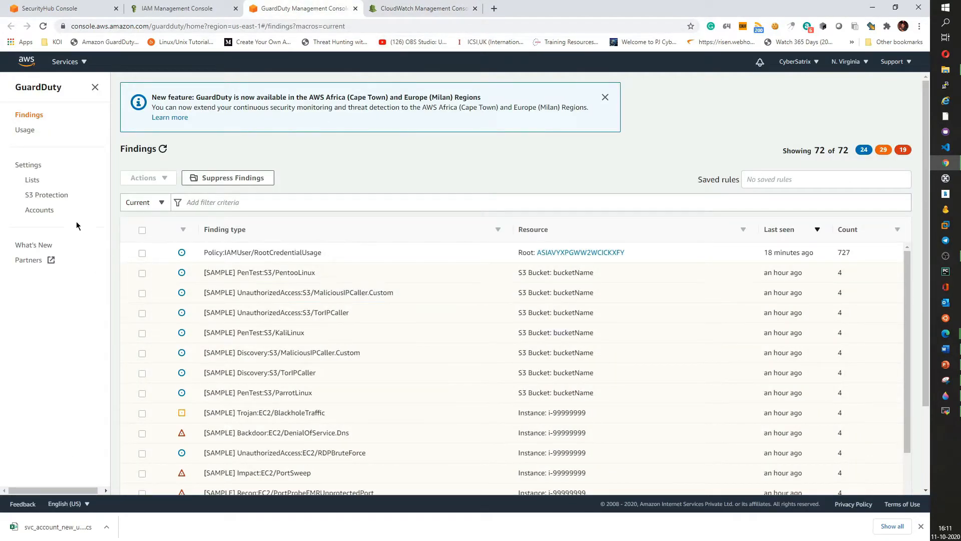
click(416, 8)
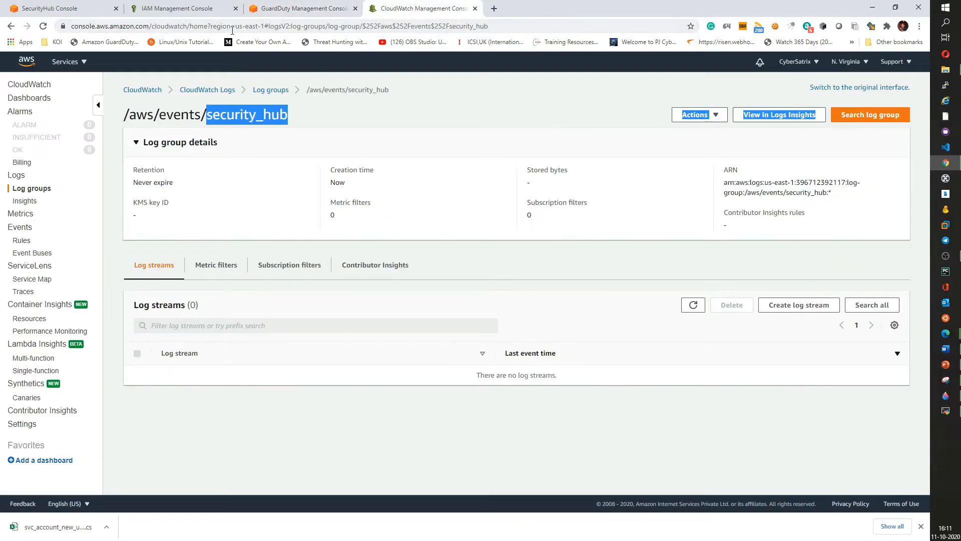
click(60, 8)
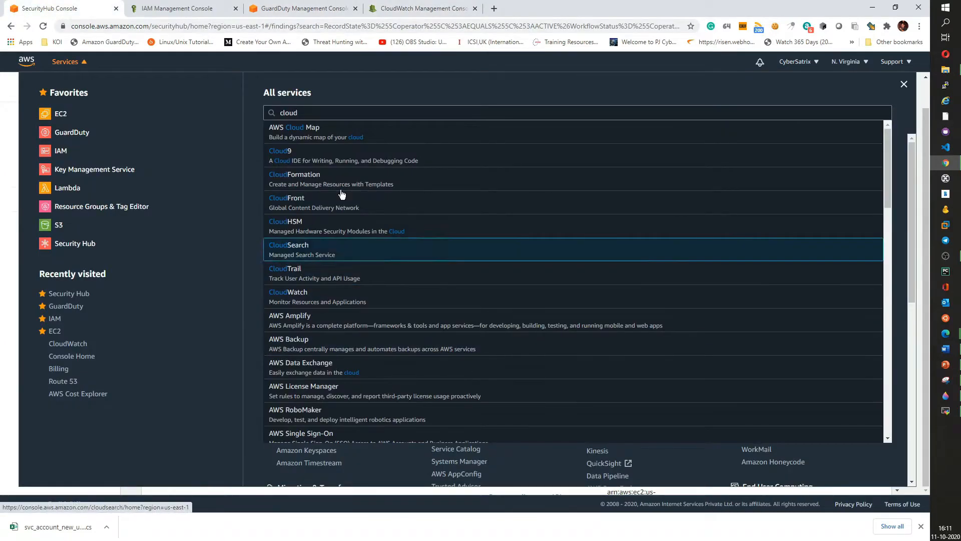
click(67, 61)
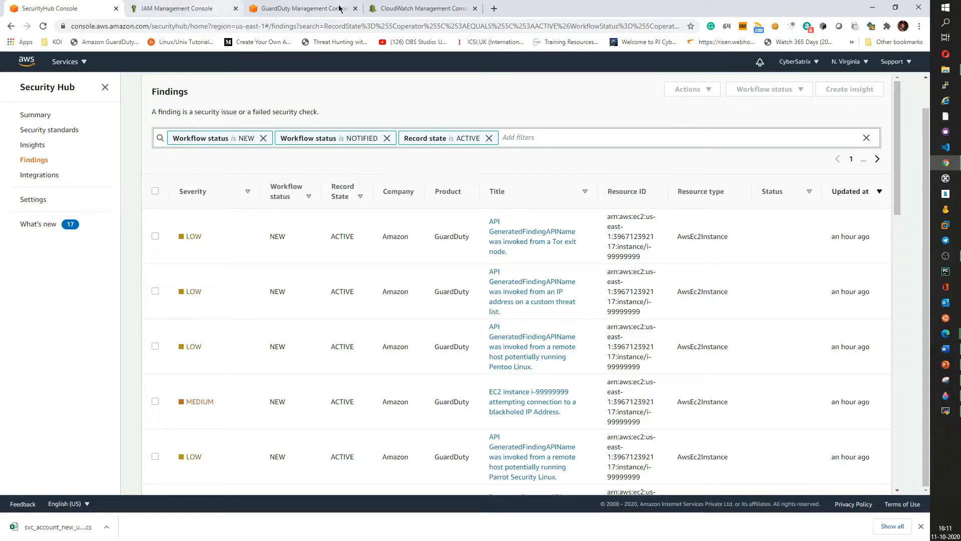
- Generate sample findings from the GuardDuty settings and return to the GuardDuty findings list
click(289, 7)
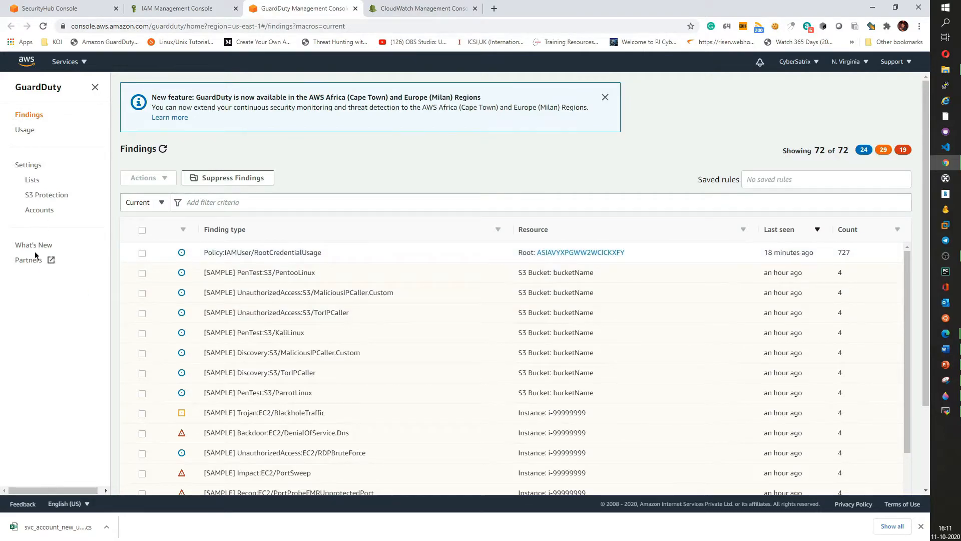
click(29, 166)
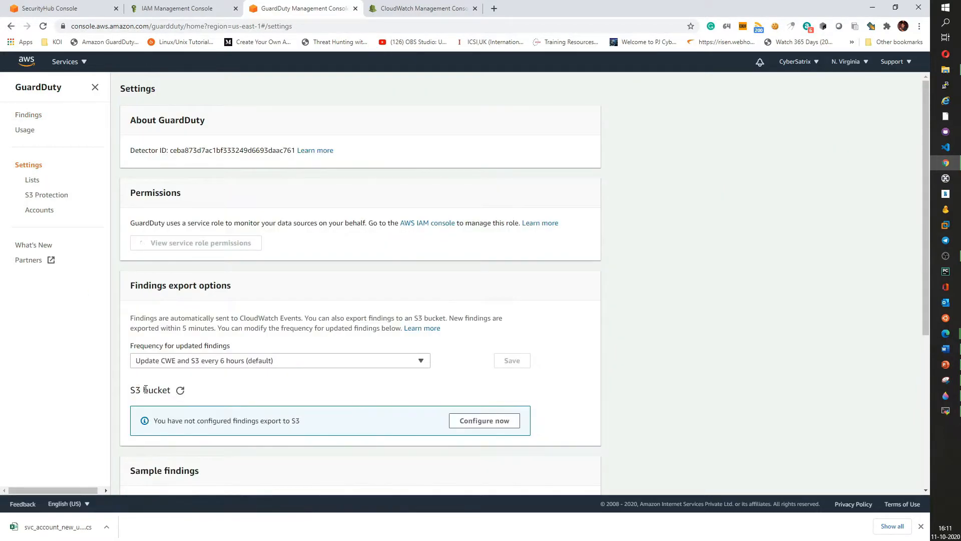
scroll(287, 369, down, 4)
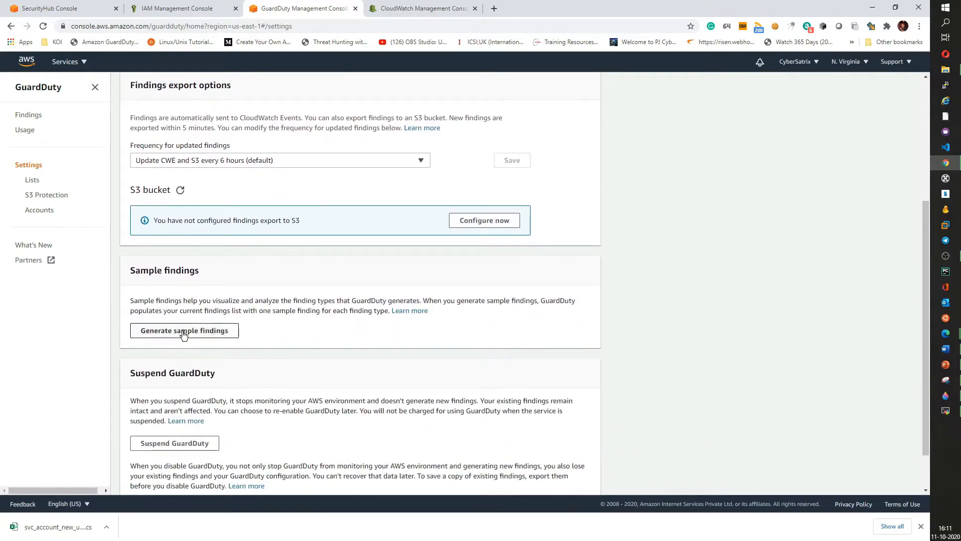
click(183, 333)
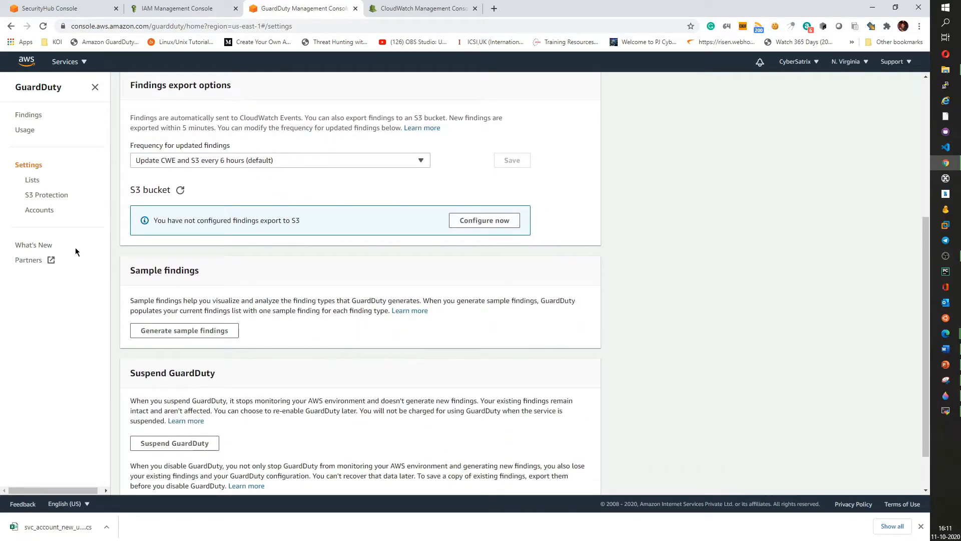
click(35, 118)
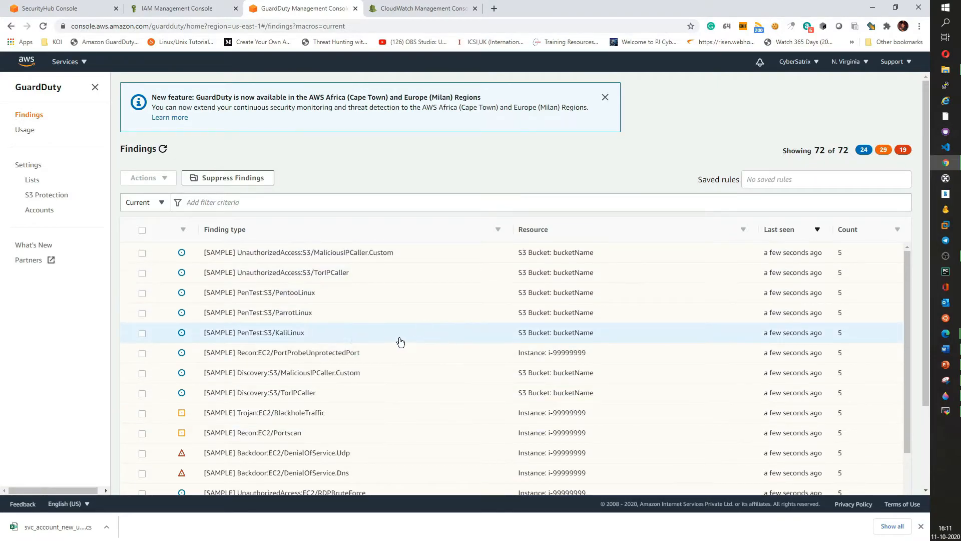
- Return to the security_hub log group and refresh its log streams
key(alt+Tab)
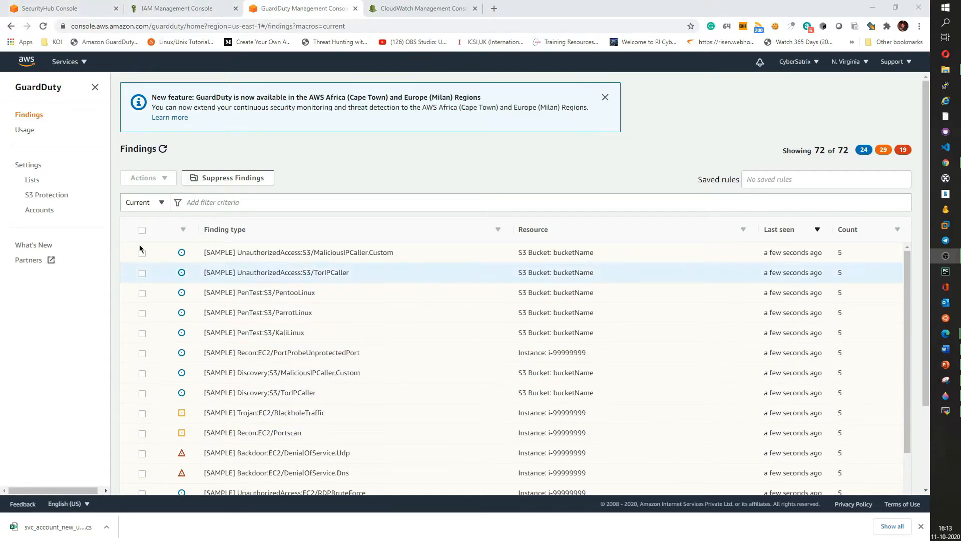
click(425, 7)
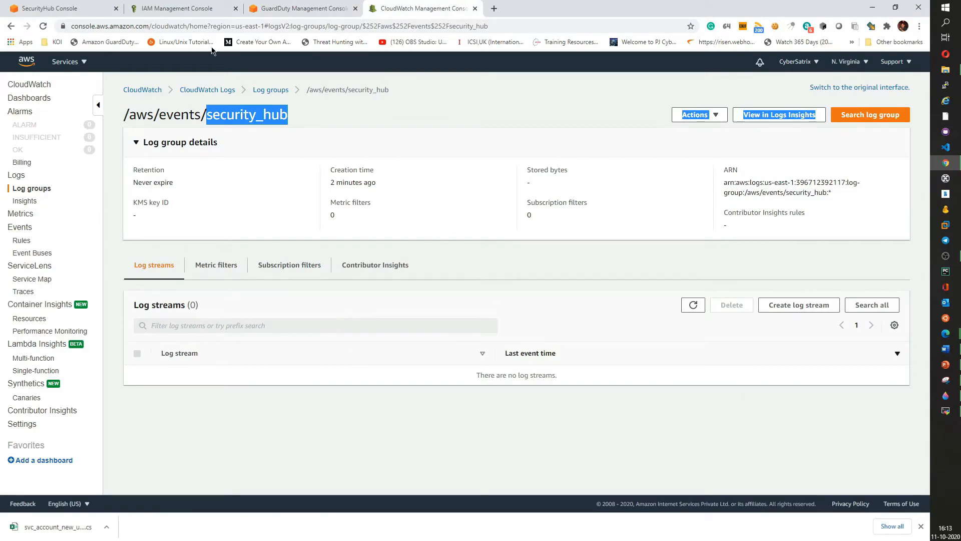
click(584, 312)
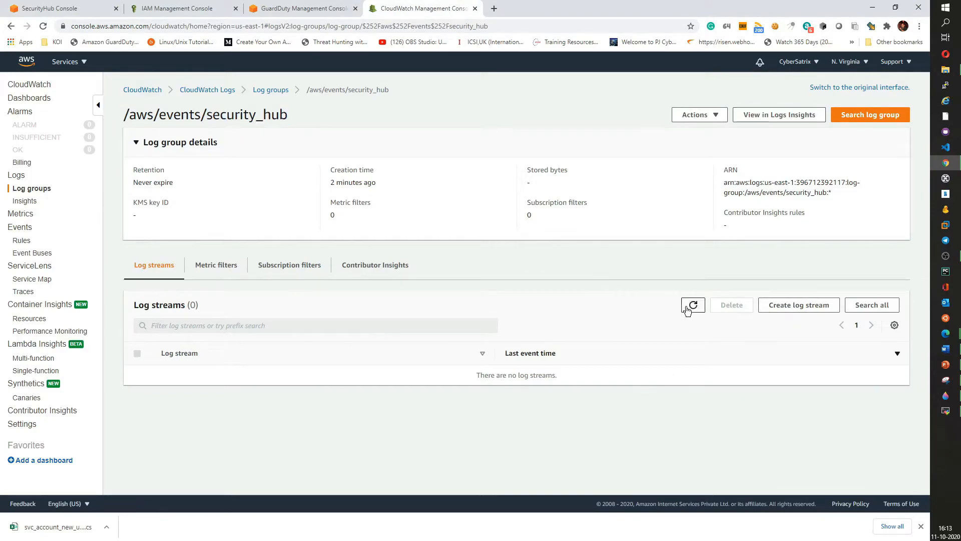
click(696, 306)
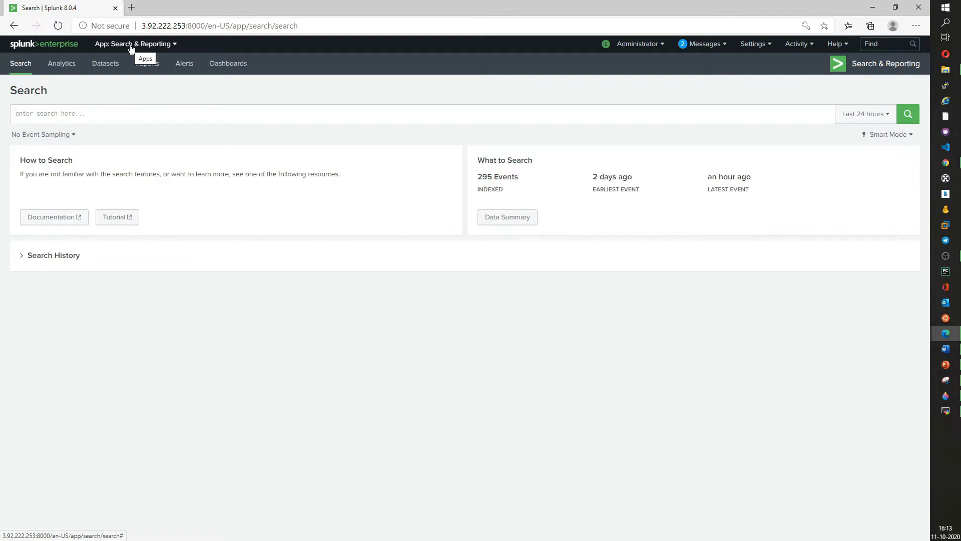
- Switch to Splunk, open the Splunk Add-on for AWS, and go to its Configuration page
click(131, 46)
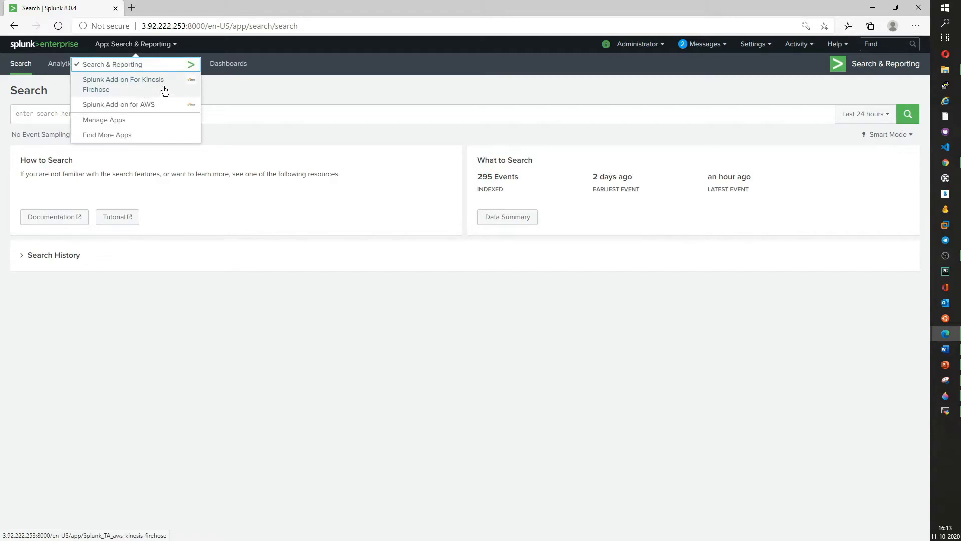
click(113, 107)
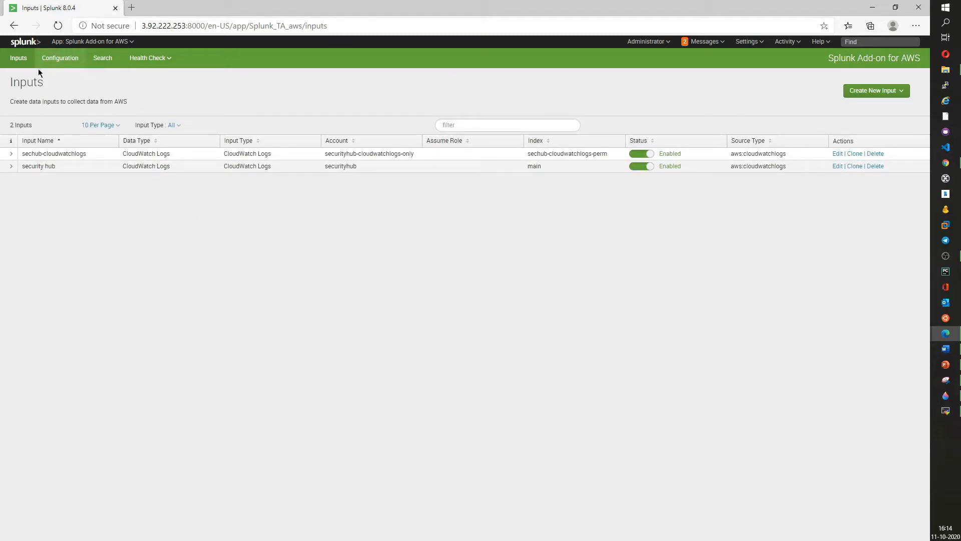
click(66, 63)
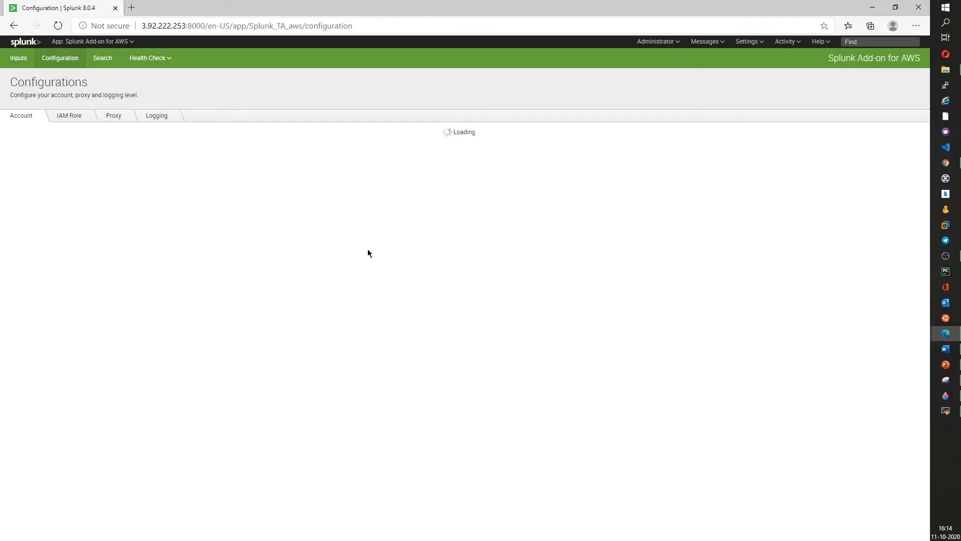
- Switch to the downloaded service-account credentials spreadsheet and widen its columns to read the user name and access keys
key(alt+Tab)
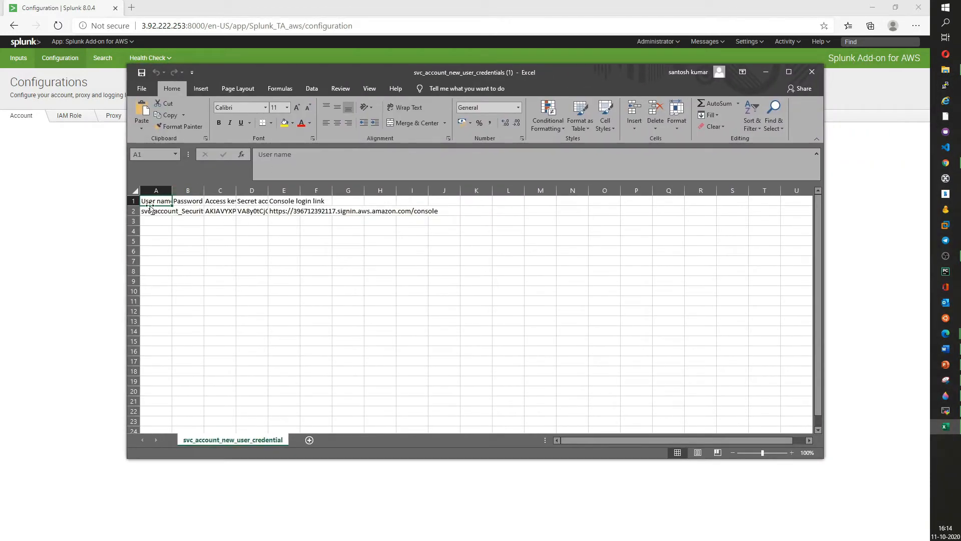
double_click(172, 190)
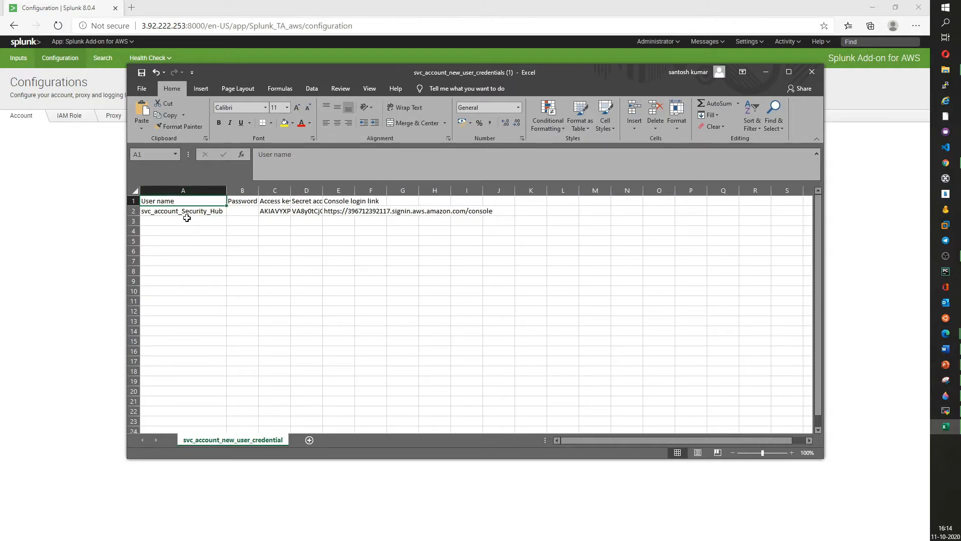
double_click(290, 190)
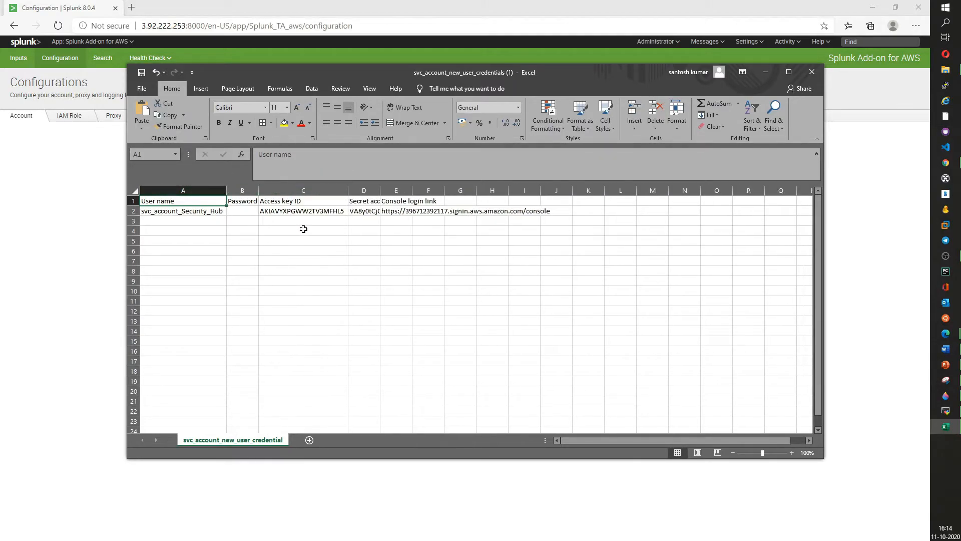
double_click(384, 189)
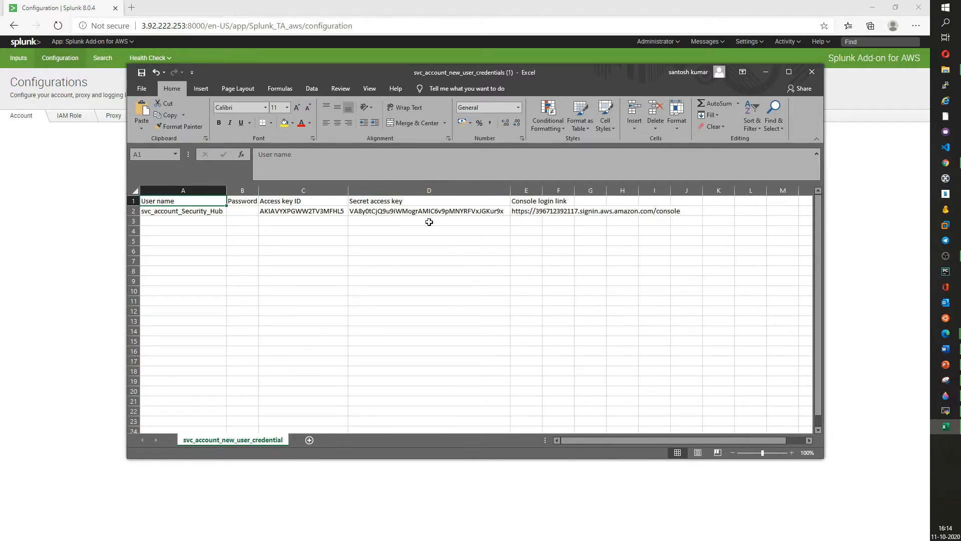
double_click(543, 190)
drag(465, 54, 890, 43)
key(alt+Tab)
drag(595, 75, 960, 95)
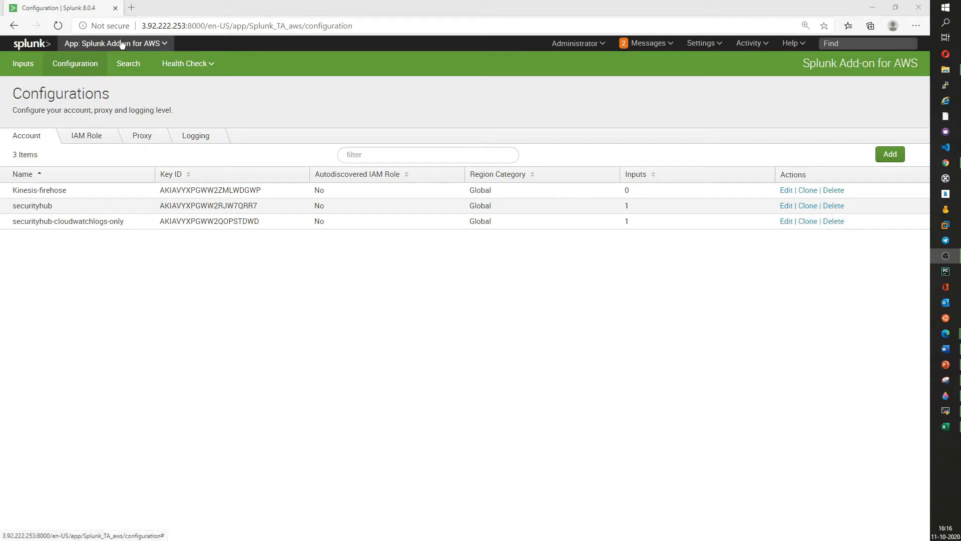
- Open Splunk home in a new tab and go to the Indexes settings page
right_click(33, 43)
click(68, 52)
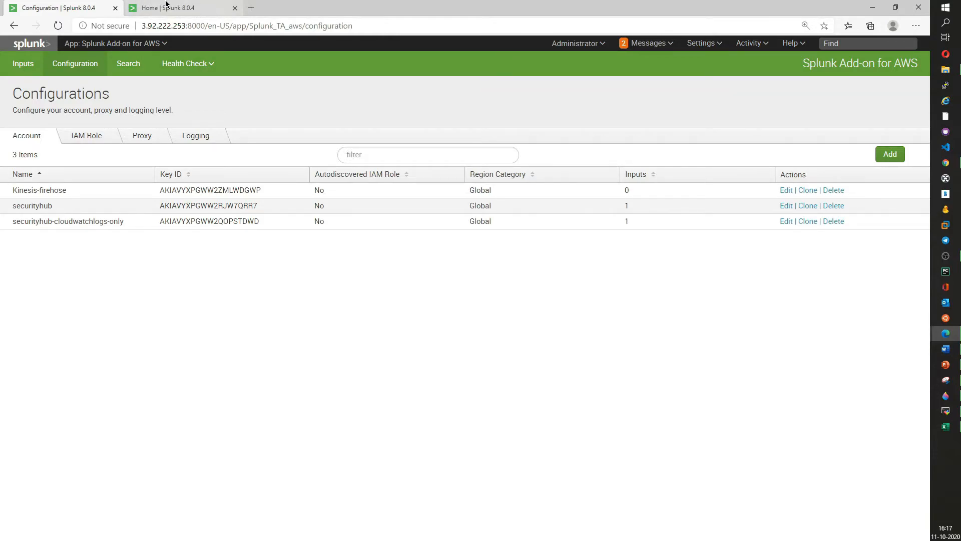
click(165, 6)
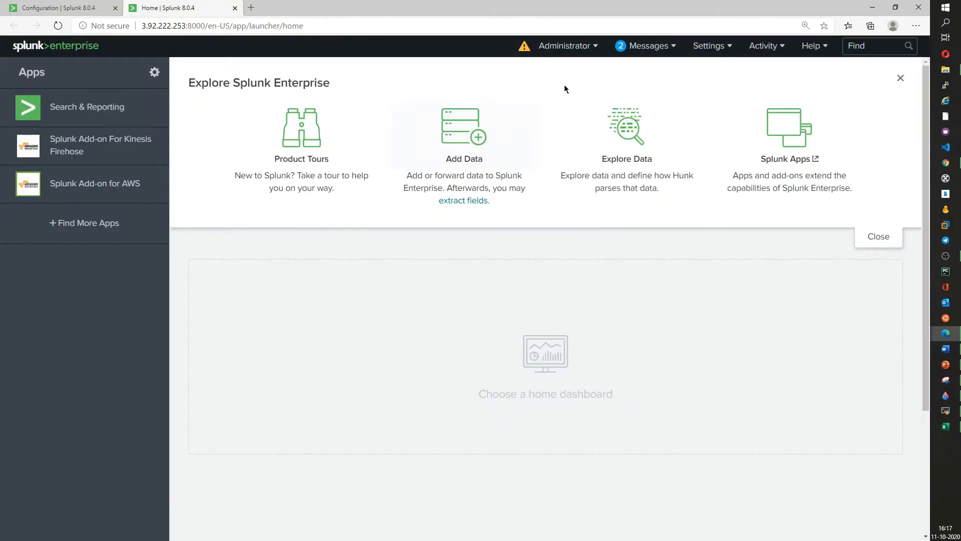
click(715, 48)
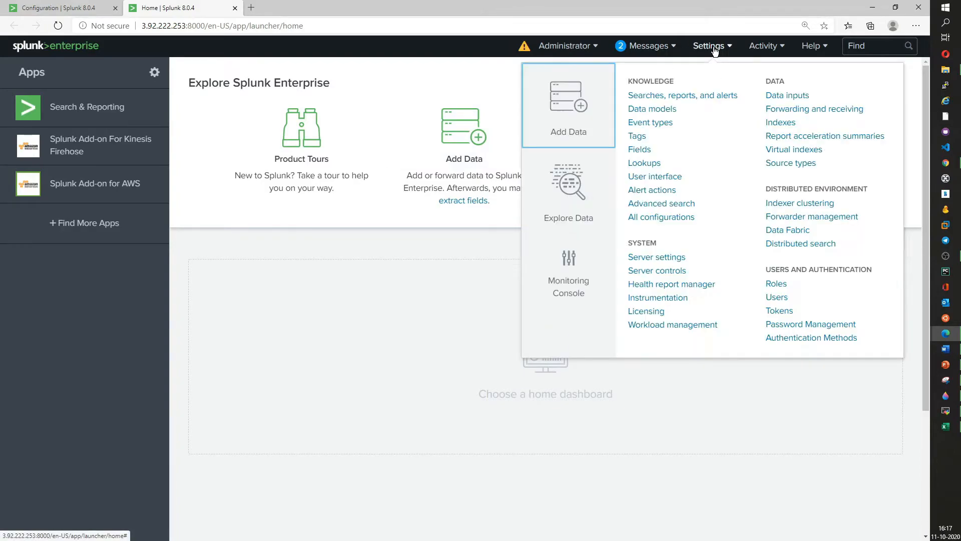
click(779, 123)
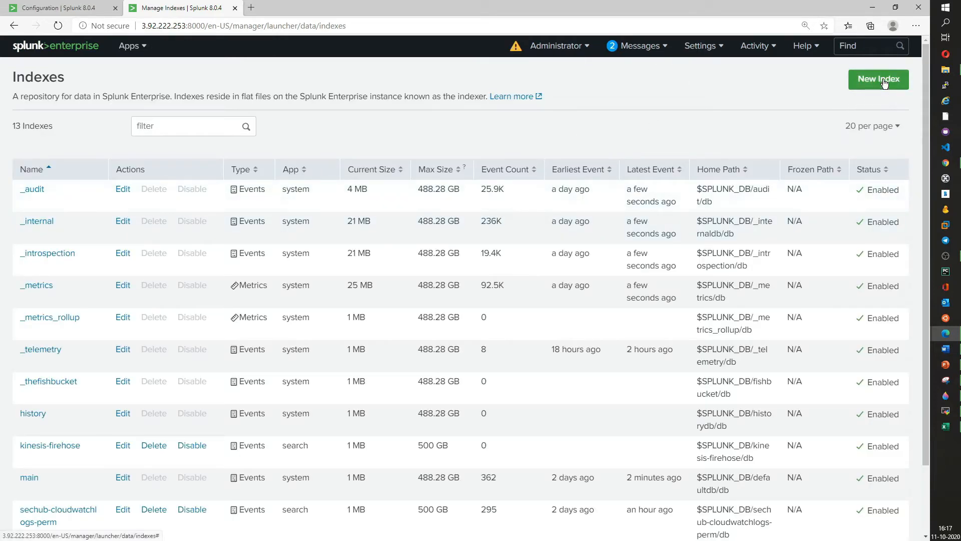
- Create a new events index named svc_security_hub and look over the index list
click(883, 80)
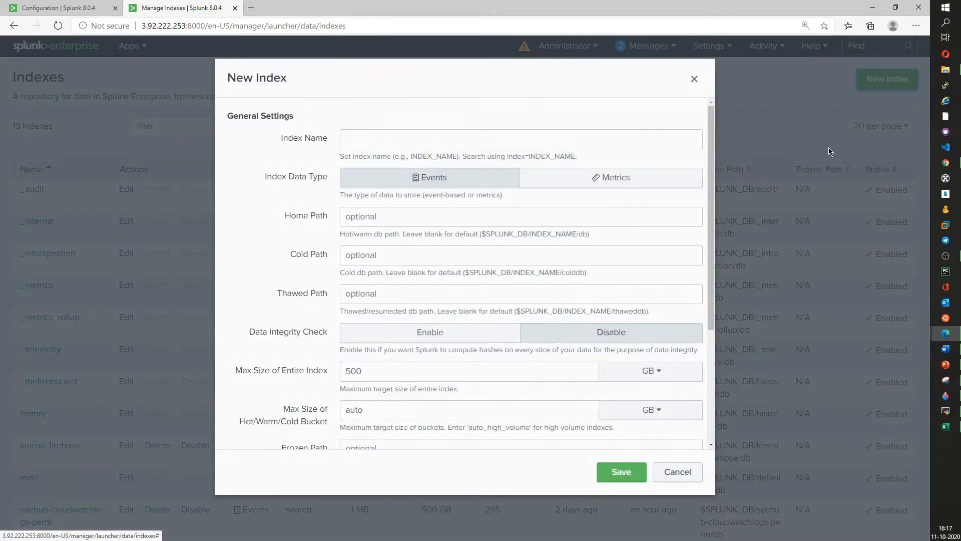
text(s)
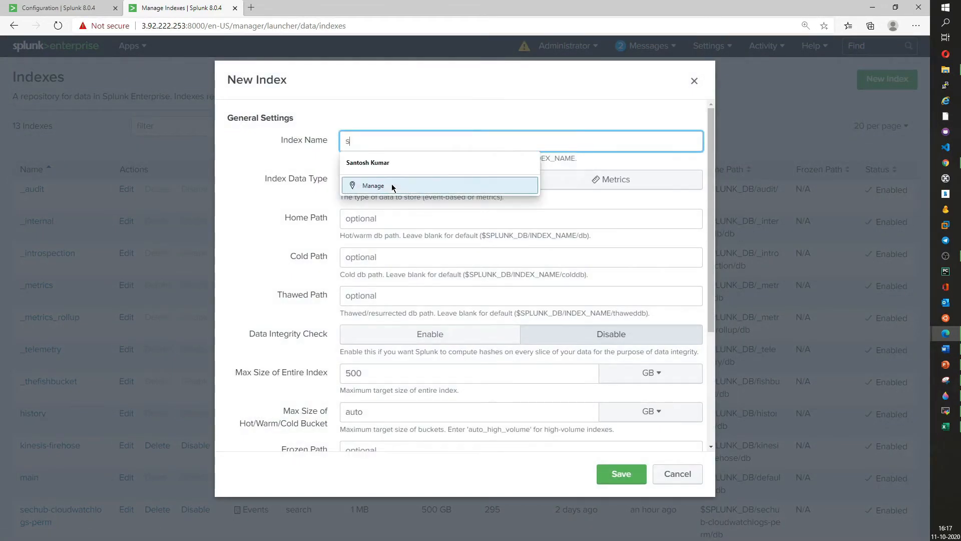
text(vc_securit)
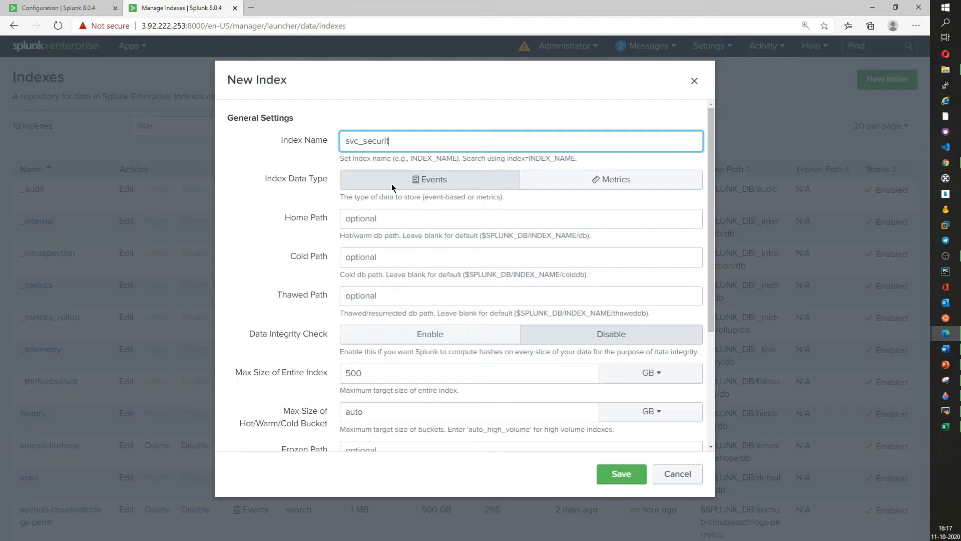
text(ity_hub)
click(622, 473)
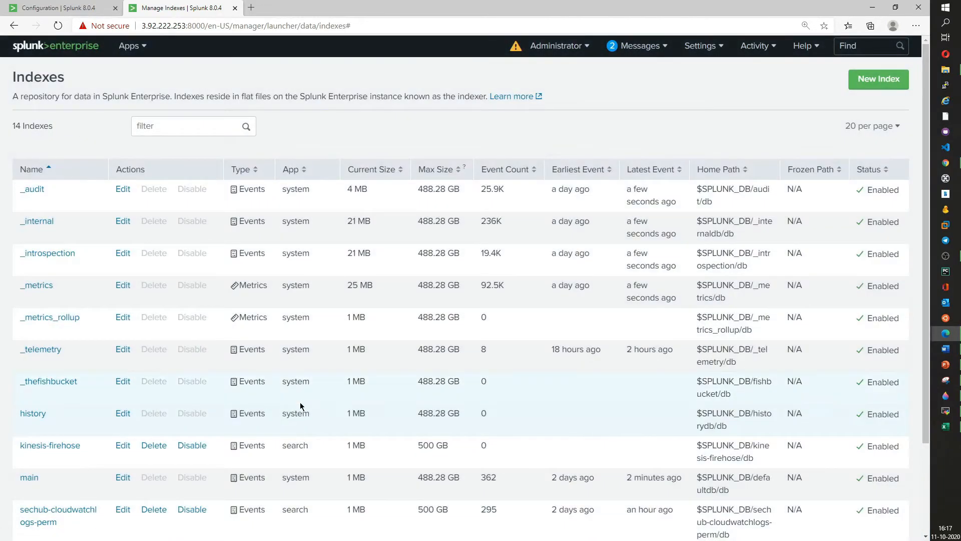
scroll(298, 402, down, 3)
drag(20, 506, 630, 505)
scroll(365, 493, up, 3)
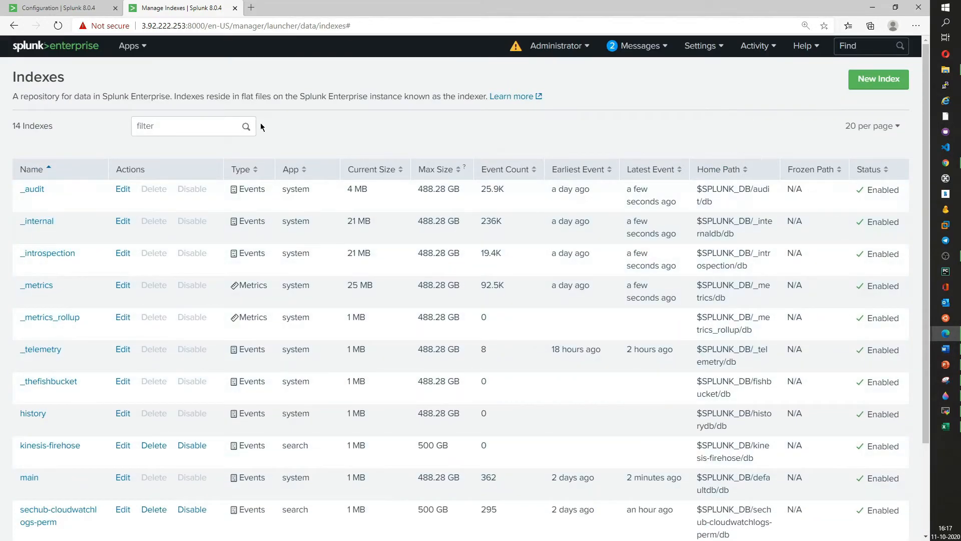
- Back in the add-on's Configuration page, start adding an AWS account named Security_HUB_Service
click(70, 11)
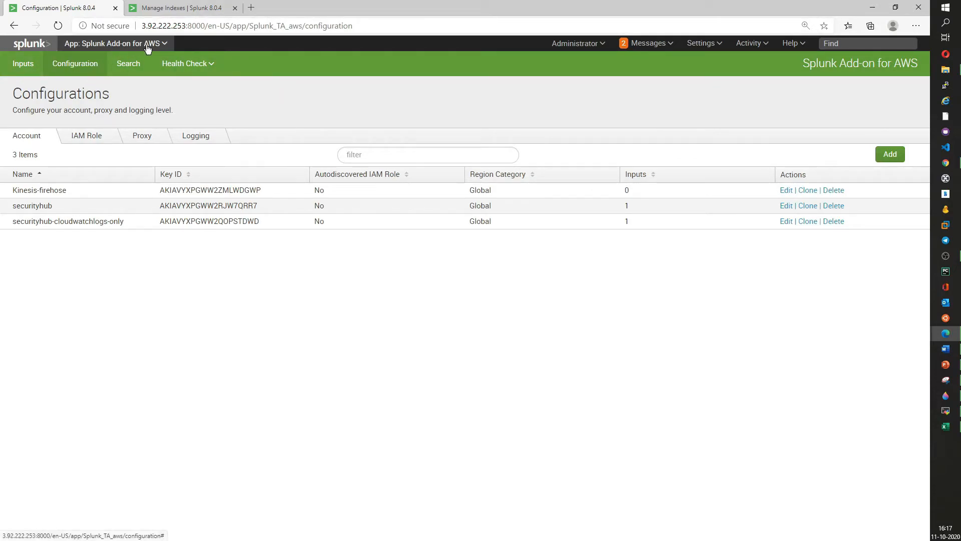
click(885, 157)
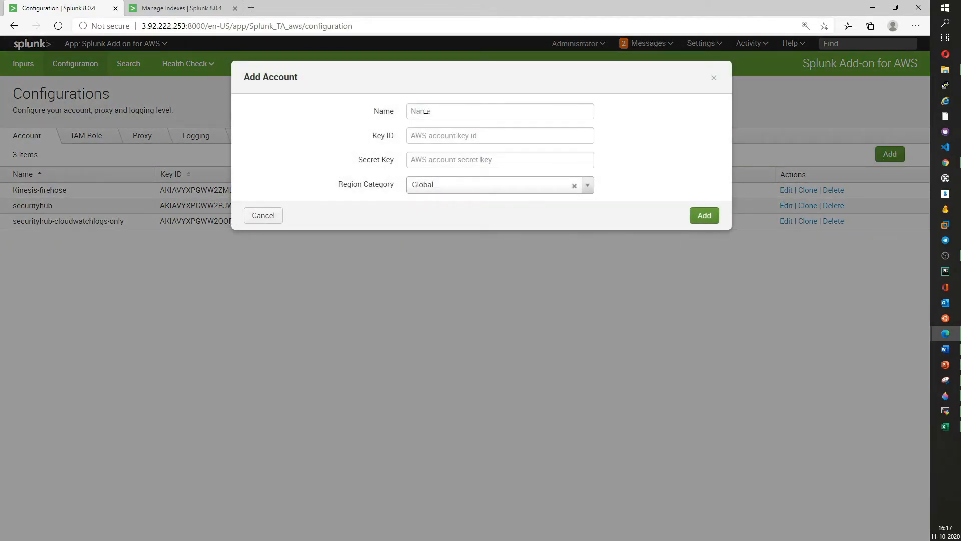
click(453, 113)
text(Security)
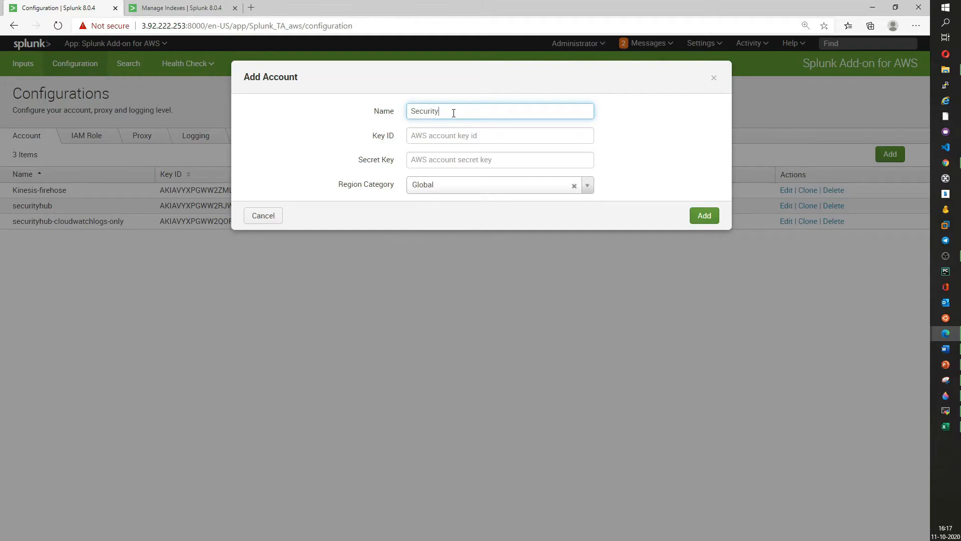
text(_HUB_Service)
click(454, 136)
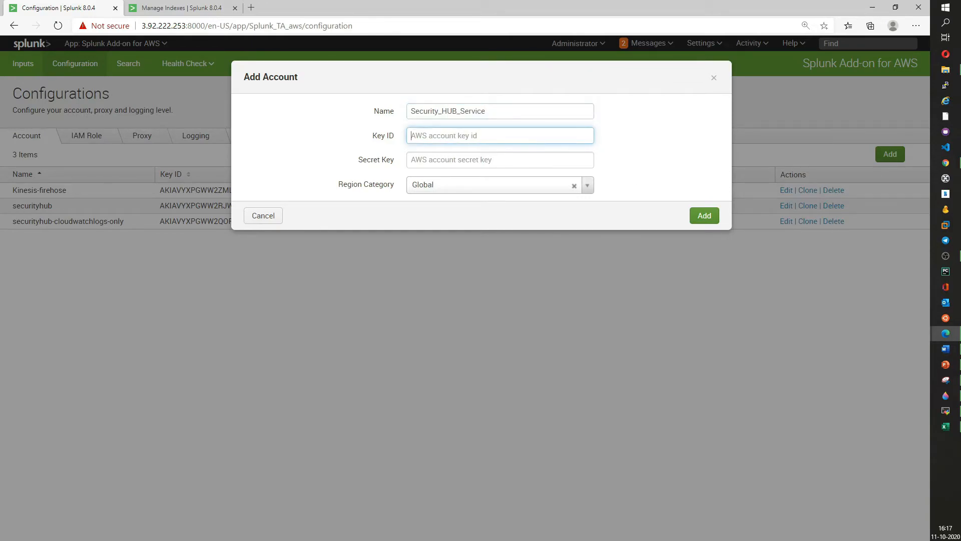
- Paste the service account's access key ID and secret access key from the spreadsheet and add the account
key(alt+Tab)
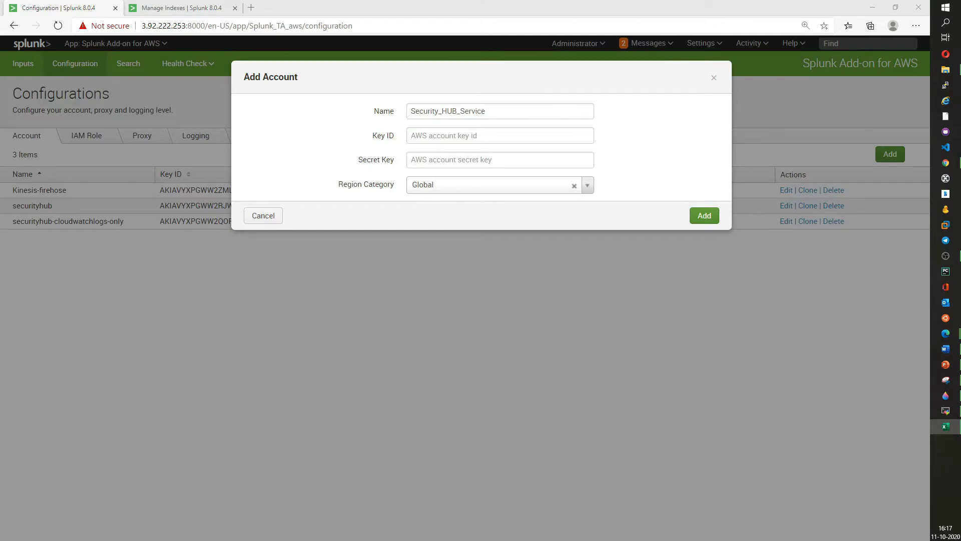
click(463, 137)
key(ctrl+v)
key(alt+Tab)
click(423, 160)
key(ctrl+v)
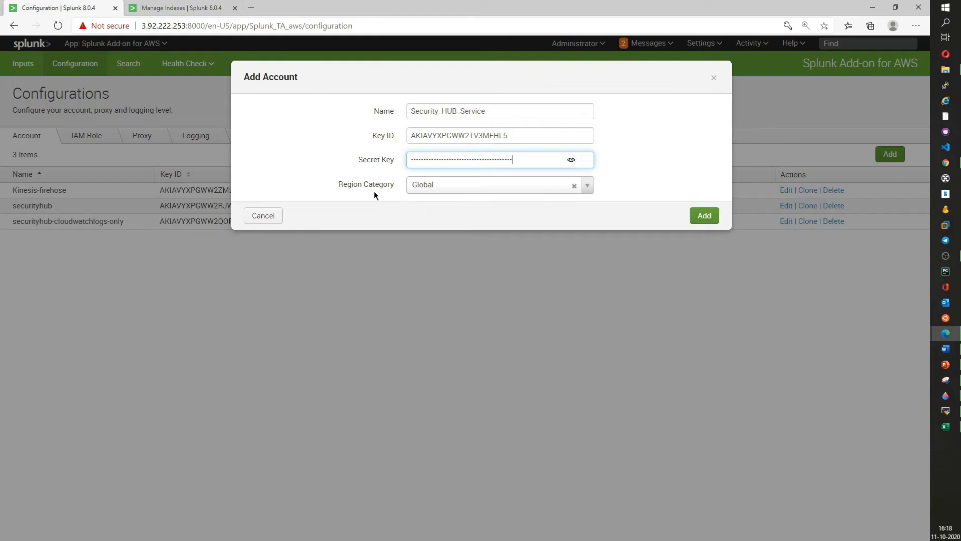
click(706, 216)
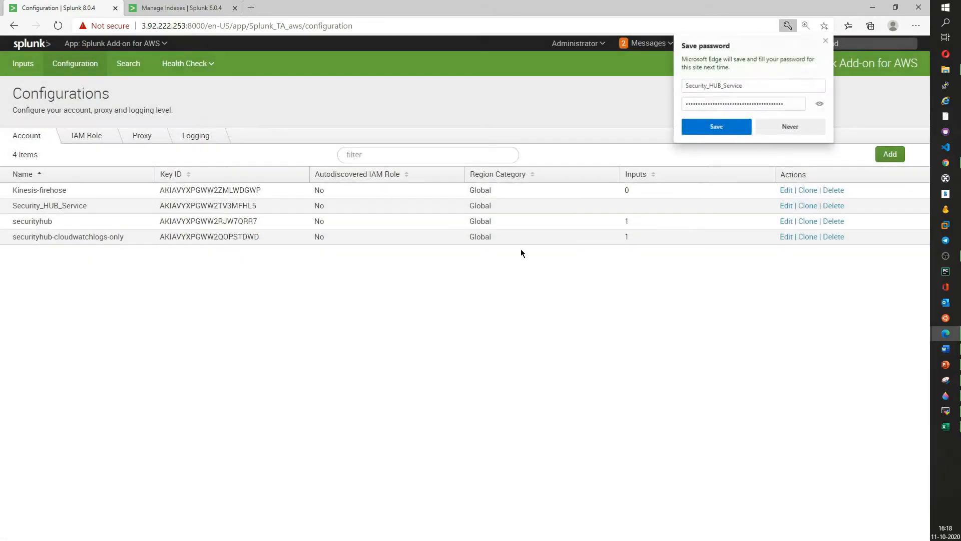
click(827, 42)
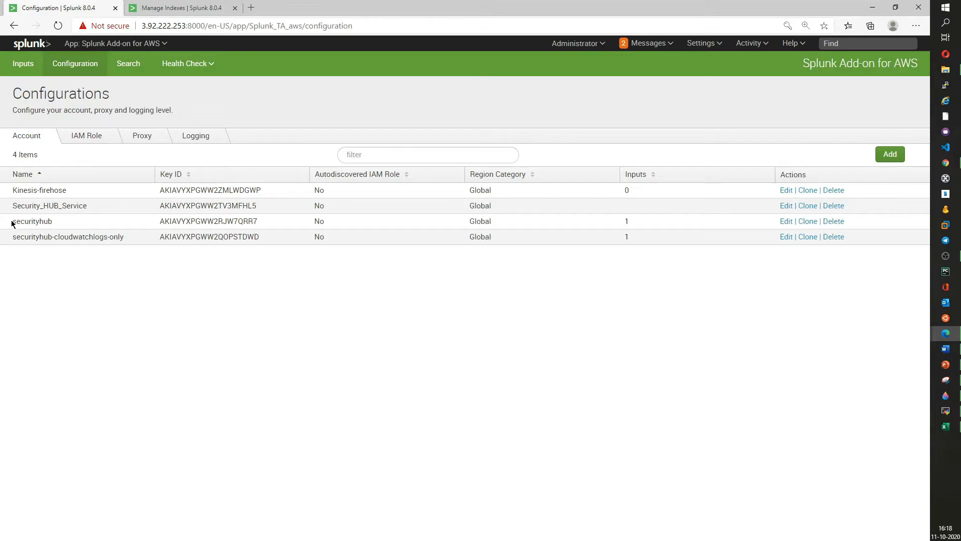
drag(16, 206, 803, 207)
click(466, 318)
- Start creating a new CloudWatch Logs input under the custom data type on the Inputs page
click(27, 68)
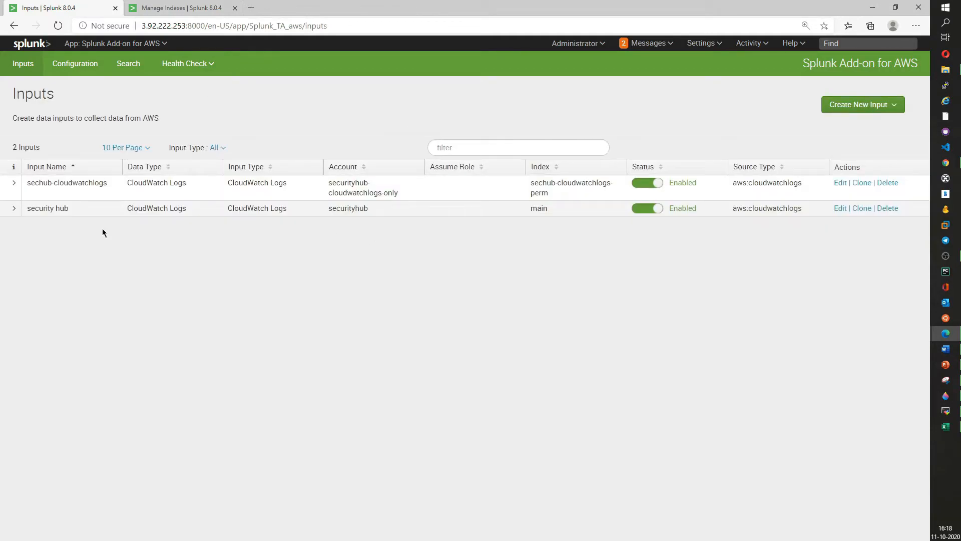
click(858, 104)
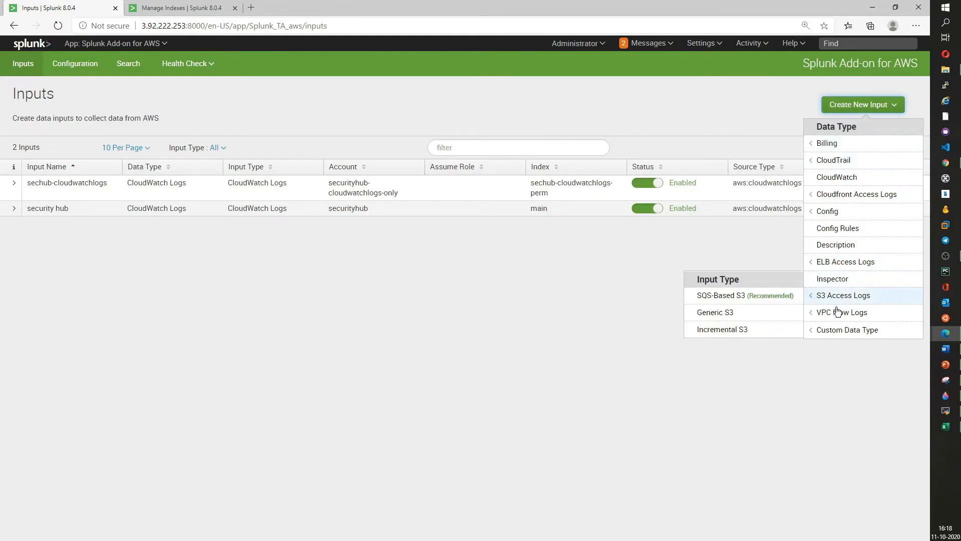
mouse_move(812, 332)
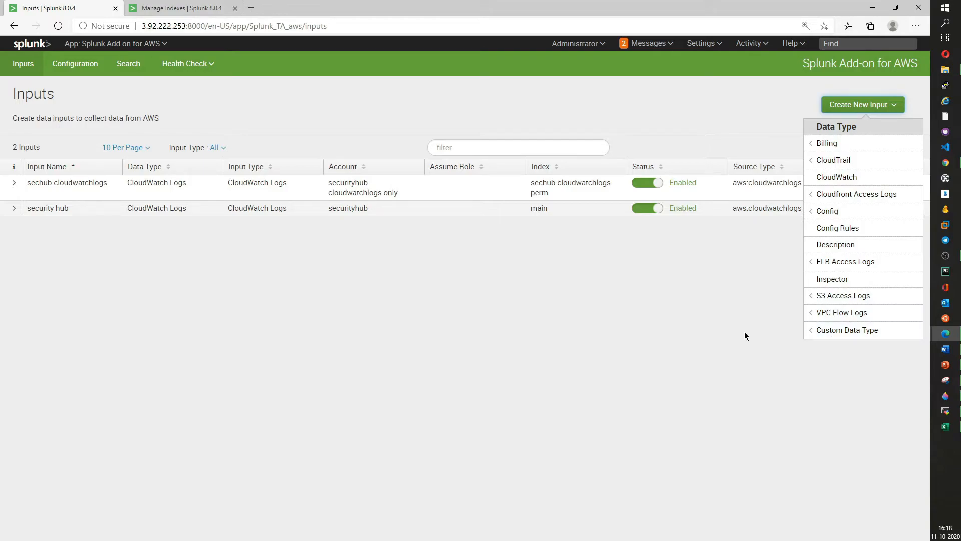
click(740, 331)
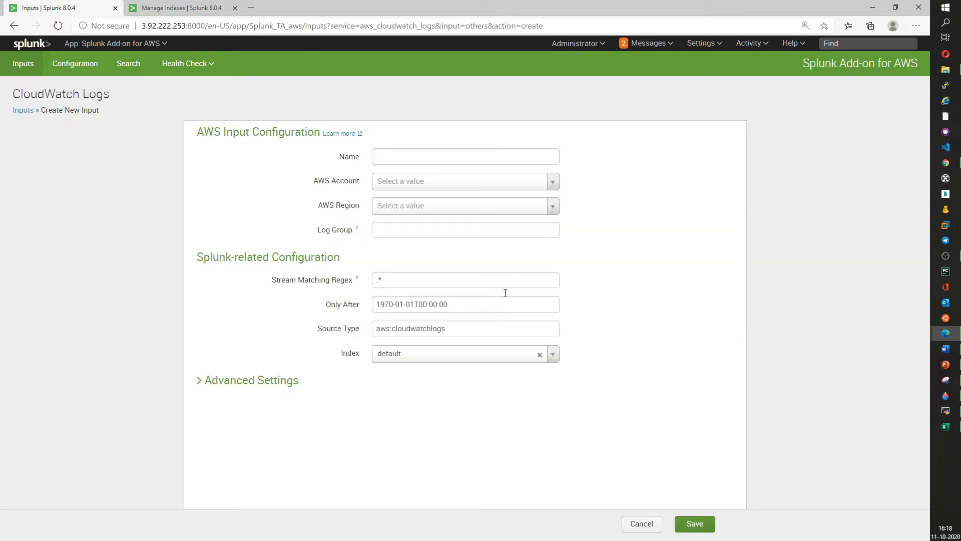
- Name the input SECURITYHUB_SERVICE and select the Security_HUB_Service AWS account
click(395, 157)
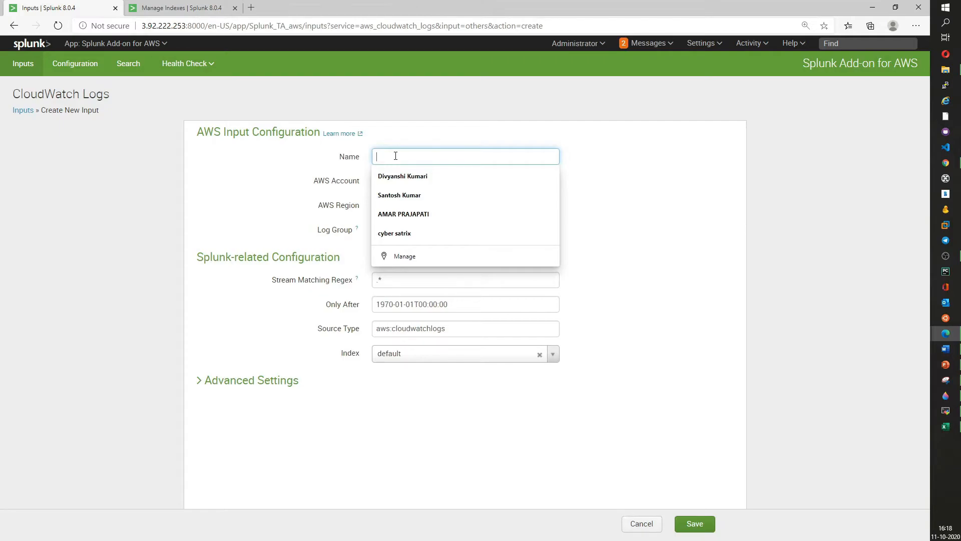
text(SECURITY)
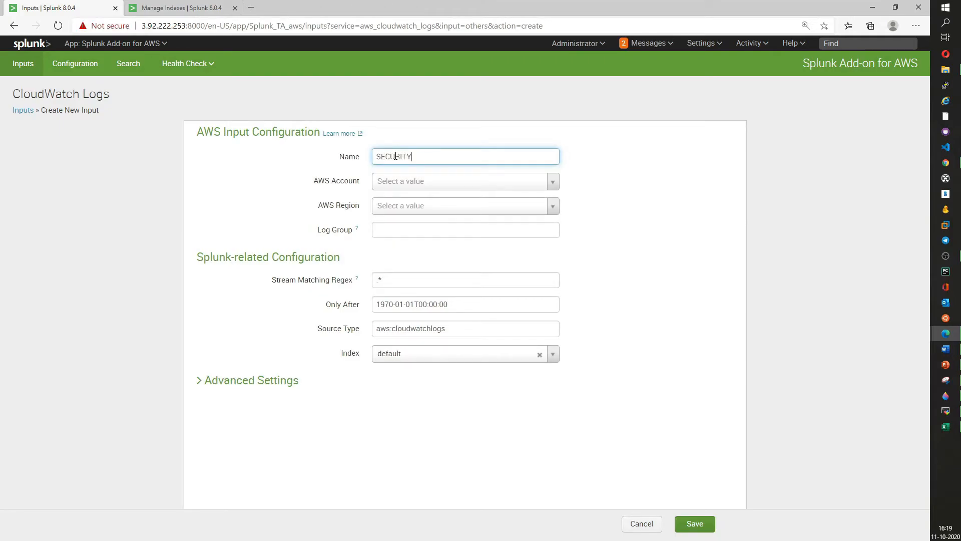
text(HUB_SERVICE)
click(552, 182)
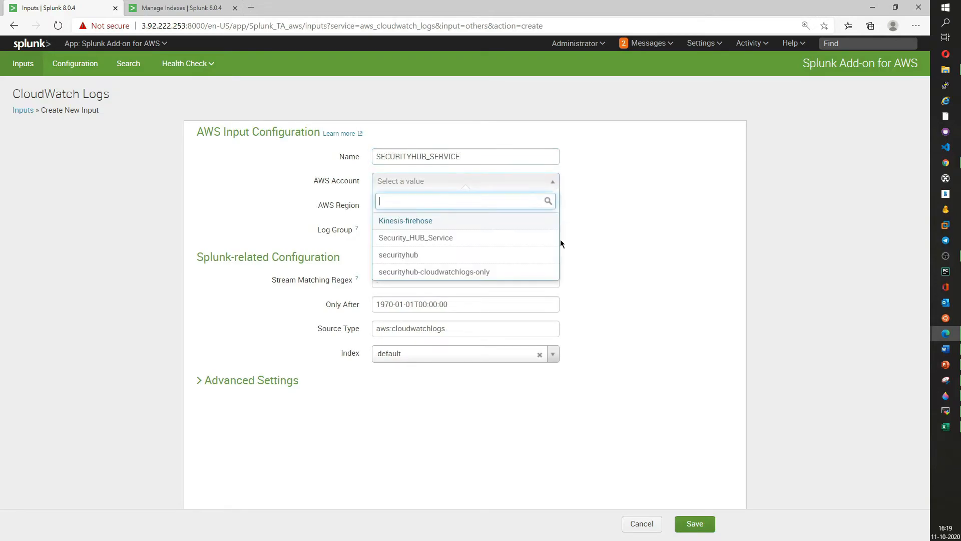
click(420, 239)
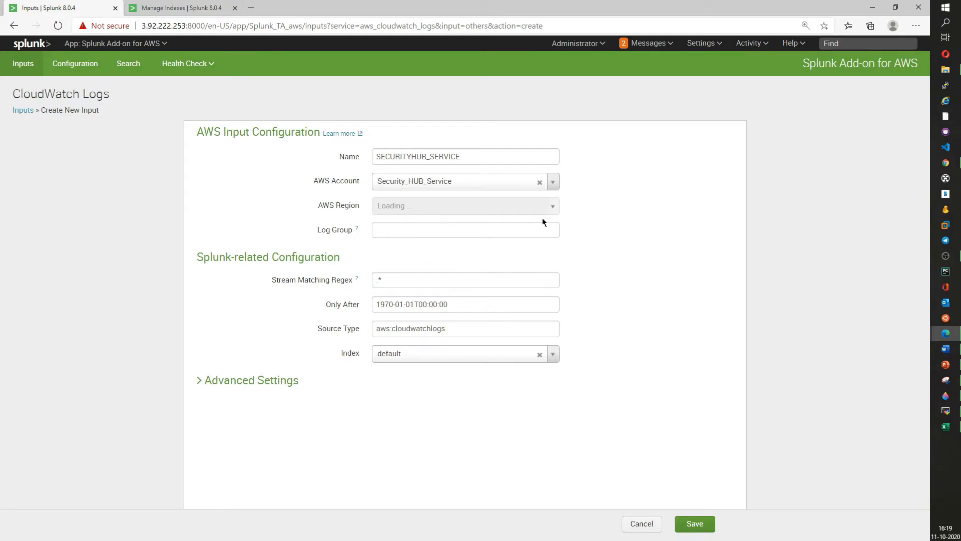
- Check the AWS console's region, then set the input's AWS region to US East (N. Virginia)
click(872, 7)
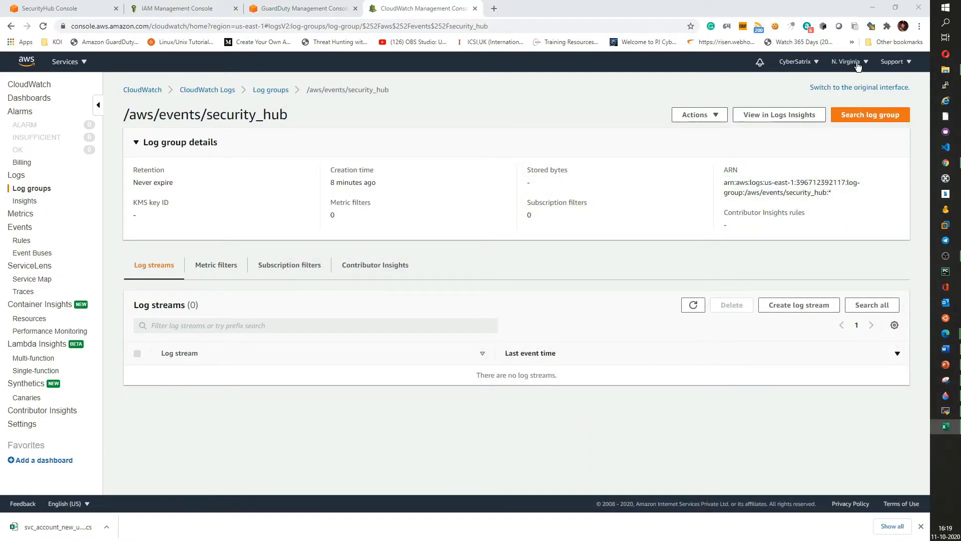
key(alt+Tab)
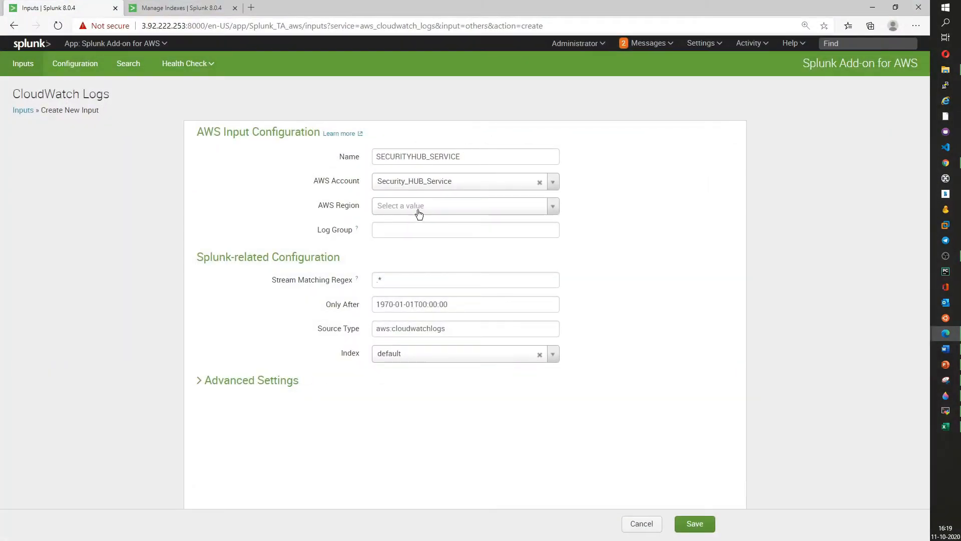
click(420, 206)
text(us)
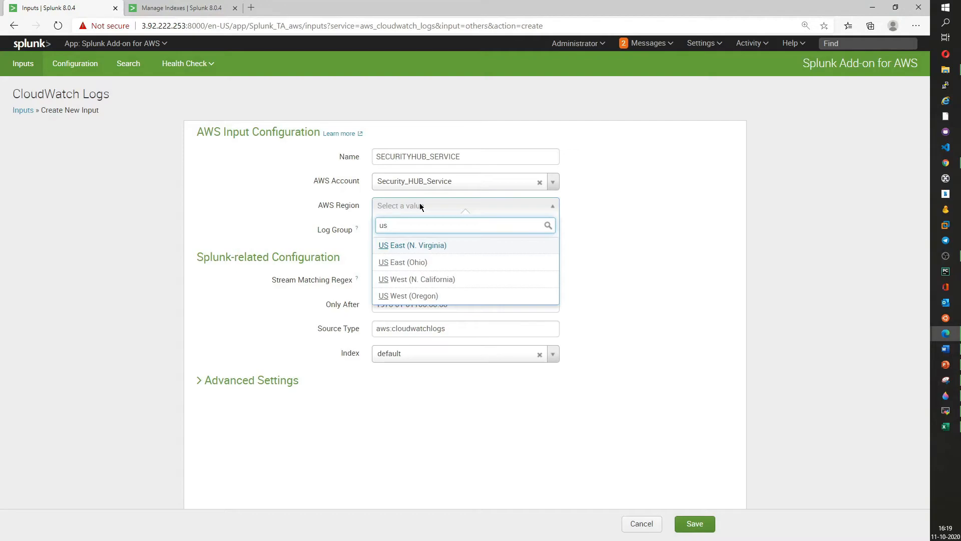
click(388, 245)
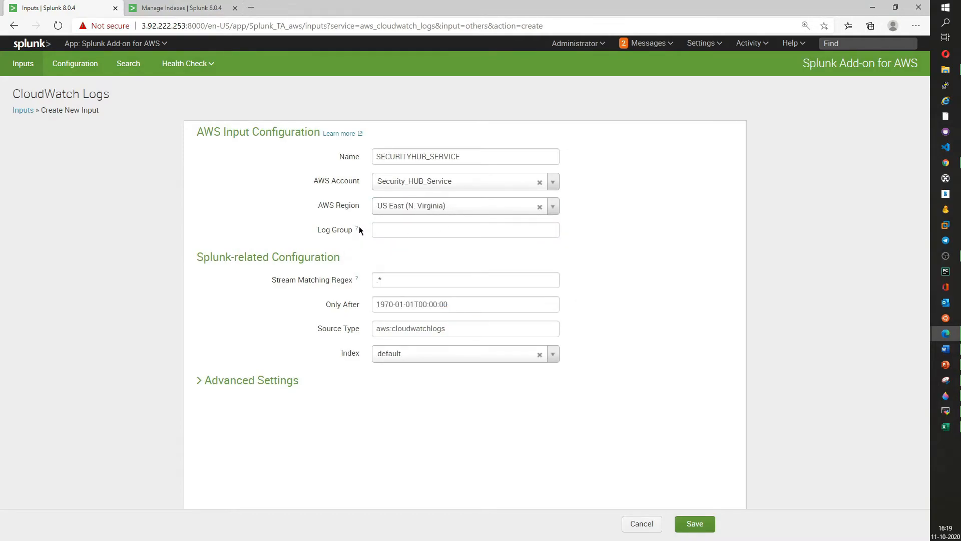
- Copy the log group name /aws/events/security_hub from CloudWatch and paste it into the input's Log Group field, removing the extra text
click(175, 8)
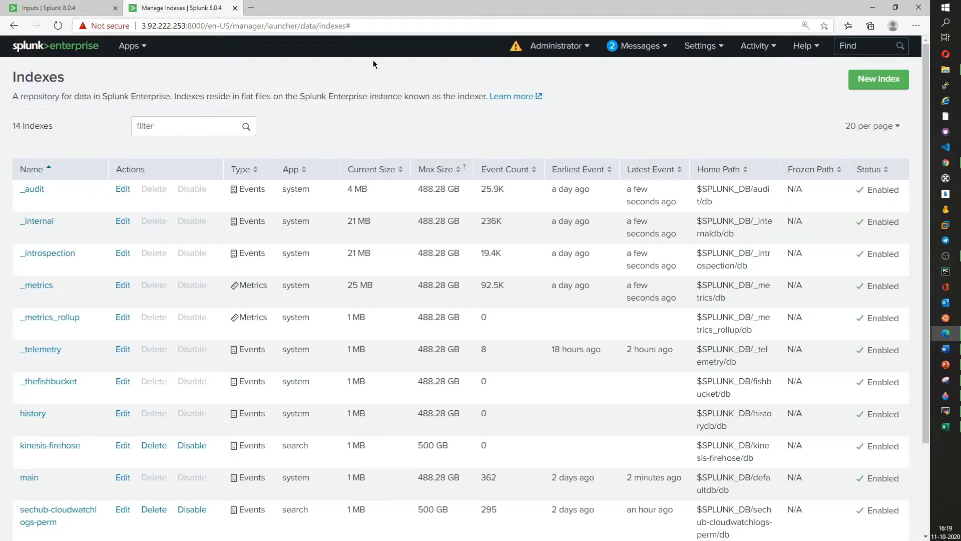
click(104, 5)
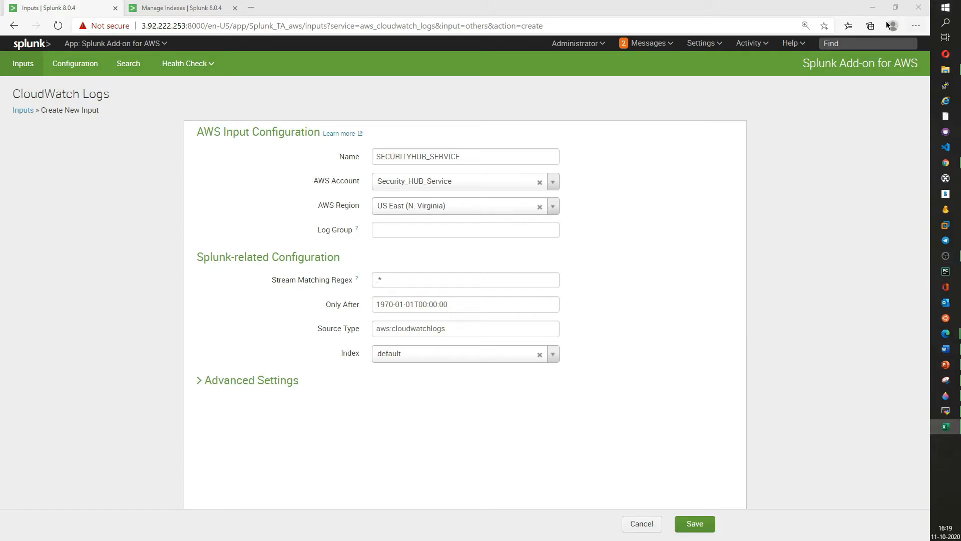
click(873, 8)
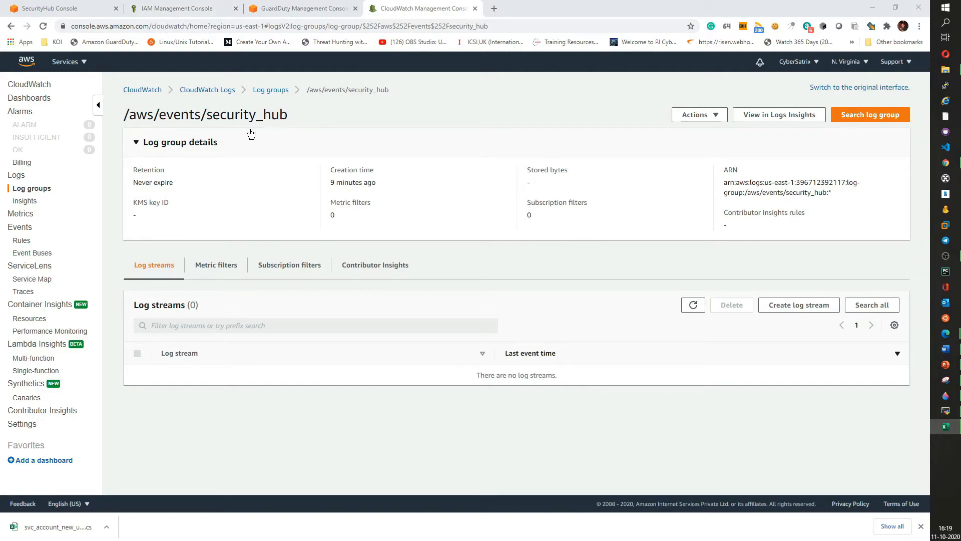
drag(827, 120, 125, 111)
key(ctrl+c)
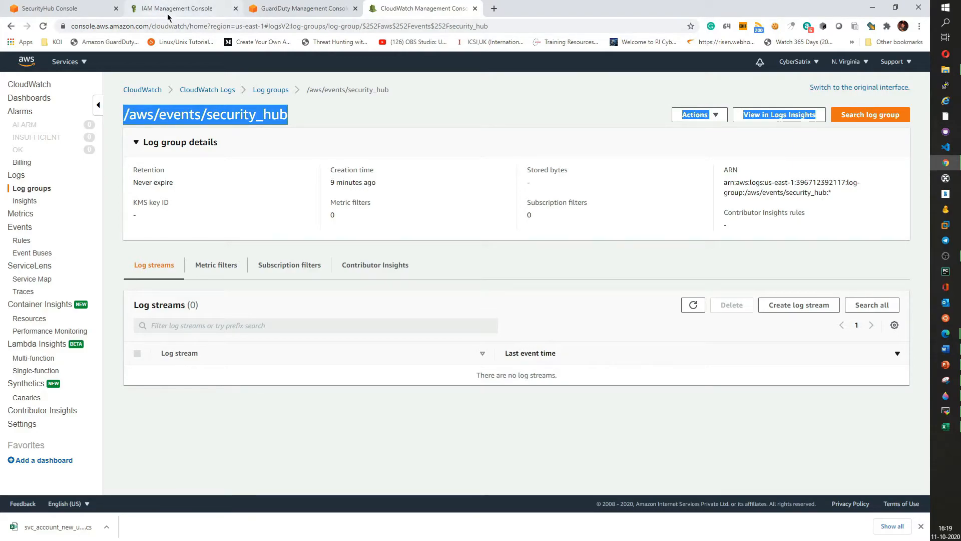
key(alt+Tab)
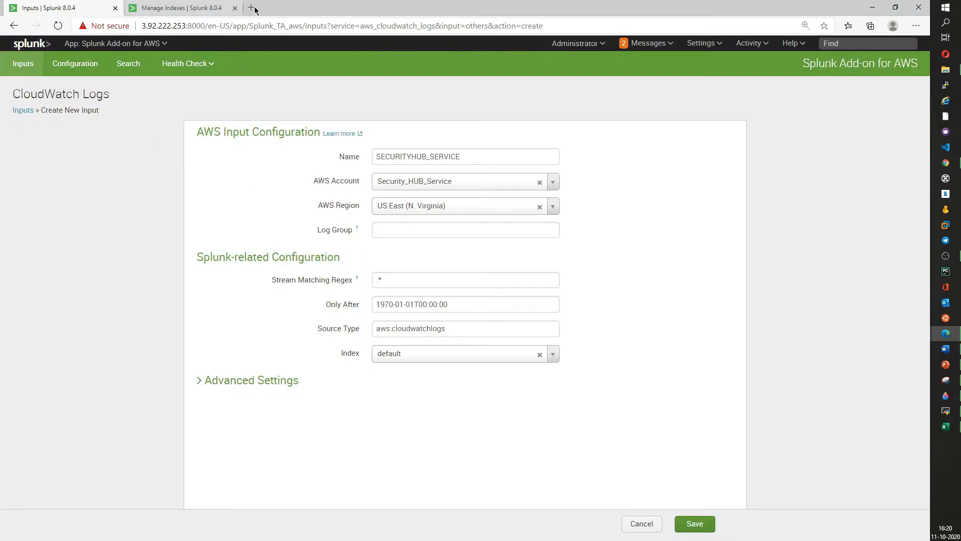
click(388, 230)
key(ctrl+v)
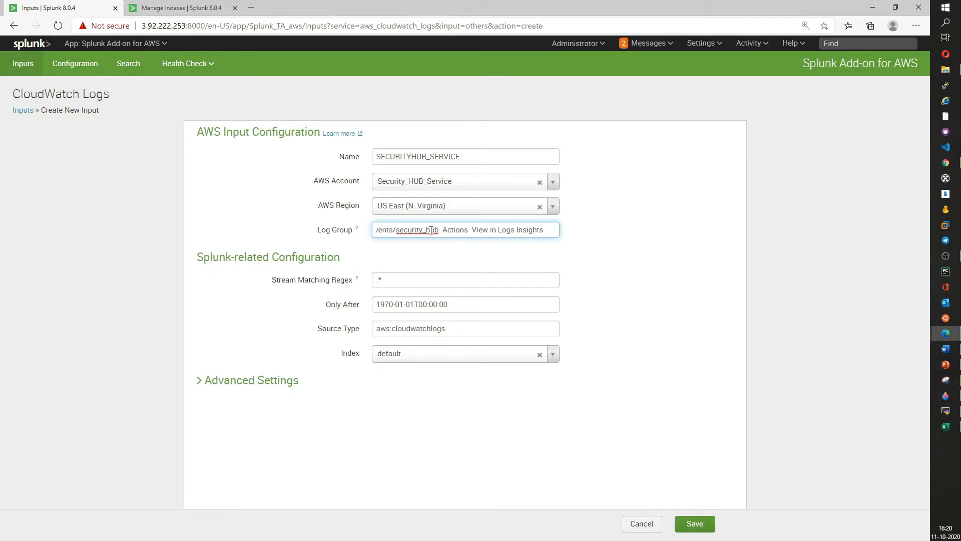
drag(445, 229, 607, 229)
key(BackSpace)
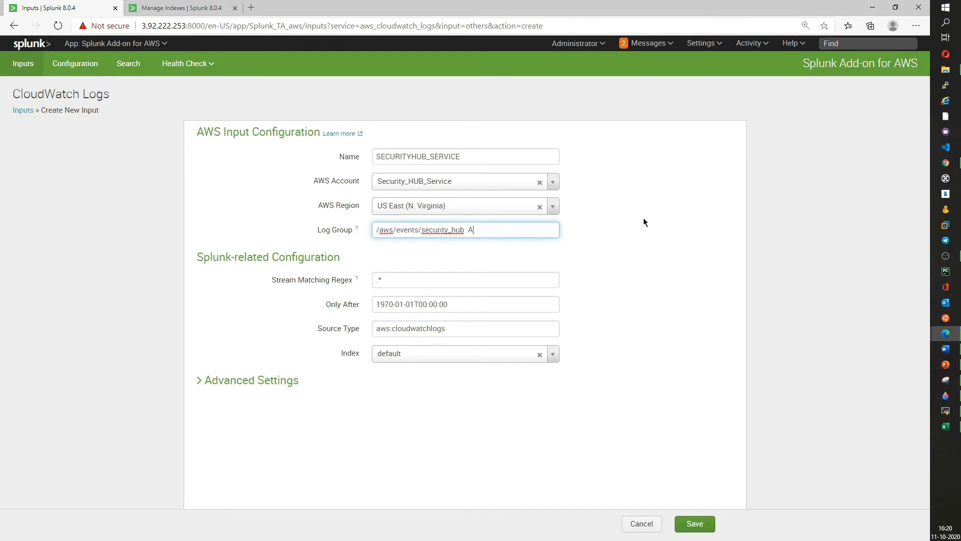
key(BackSpace)
key(alt+Tab)
click(534, 223)
click(868, 8)
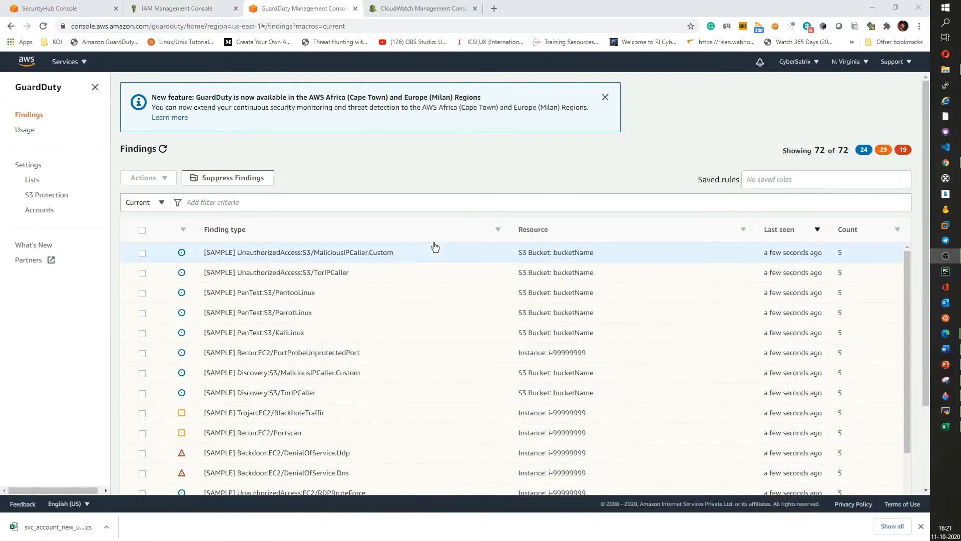
click(174, 6)
click(388, 7)
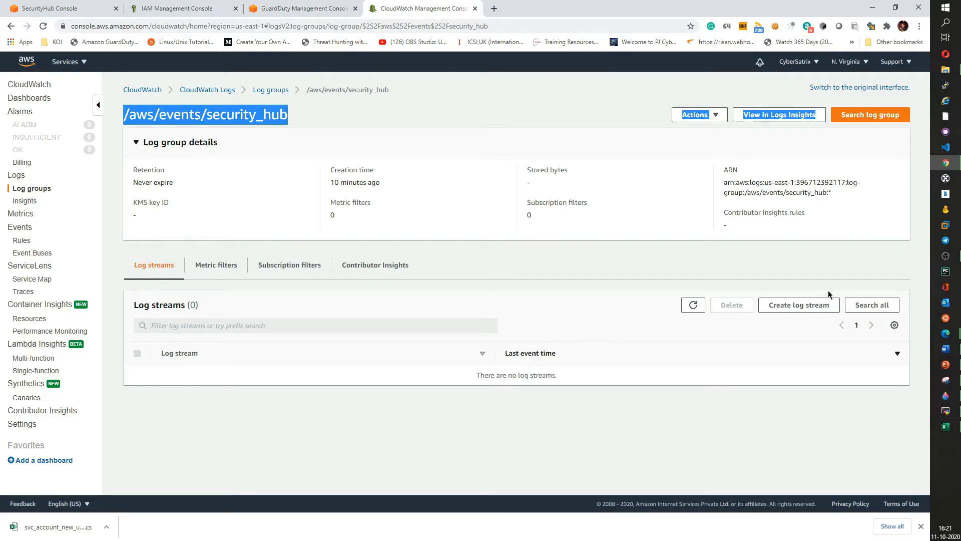
mouse_move(946, 333)
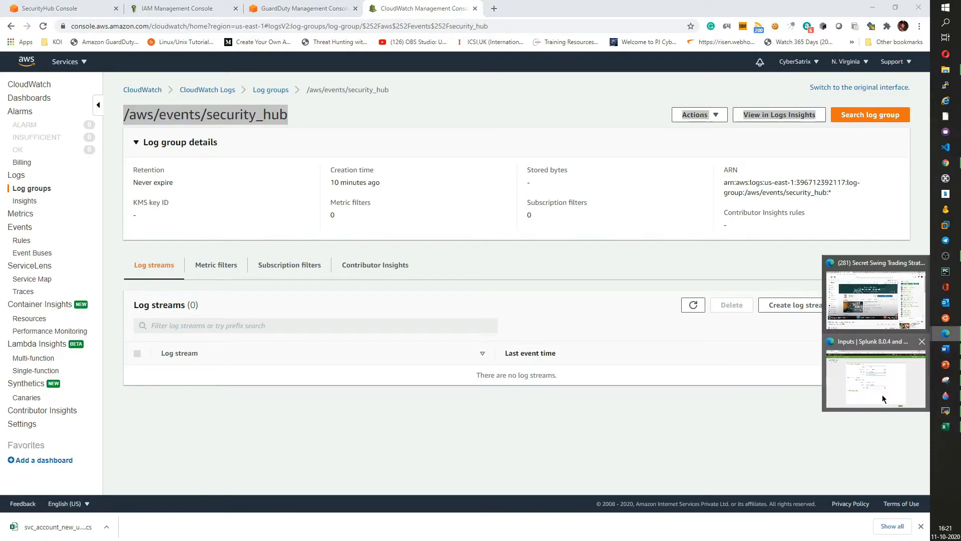
click(882, 394)
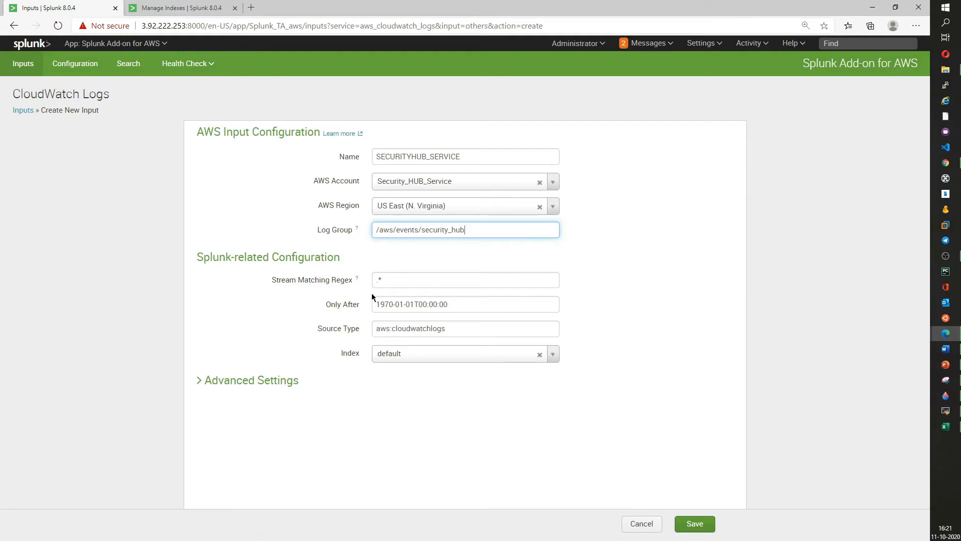
- Set the input's index to svc_security_hub
key(Tab)
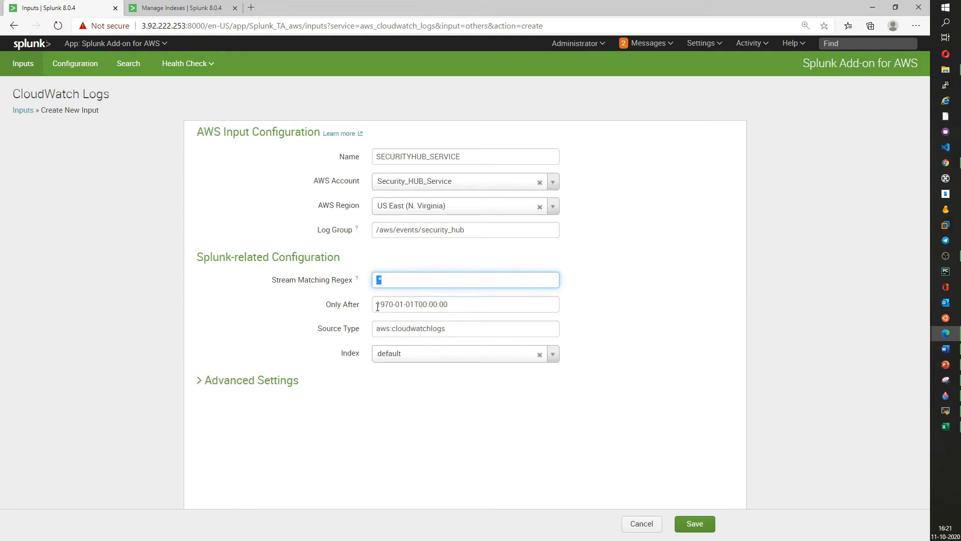
click(409, 283)
drag(392, 281, 361, 283)
click(389, 305)
drag(374, 304, 467, 303)
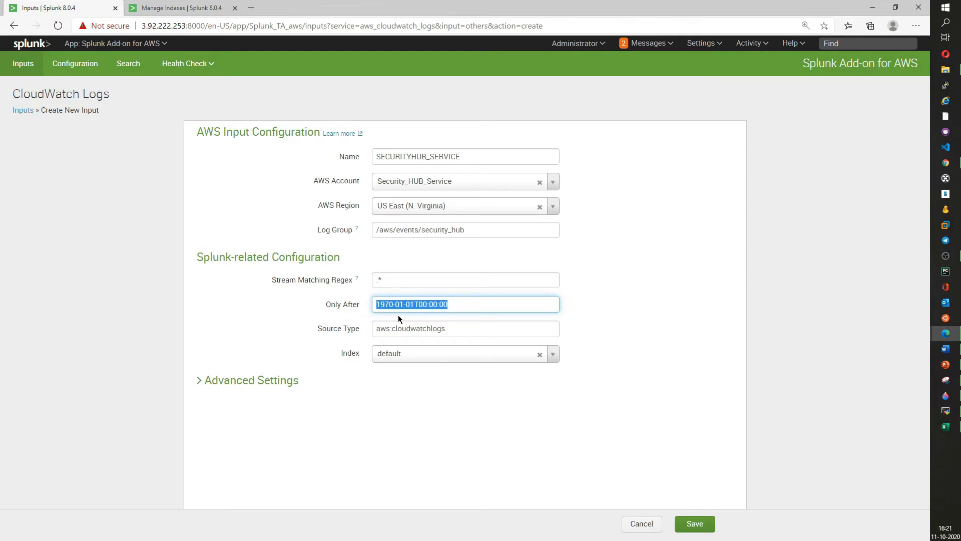
click(553, 354)
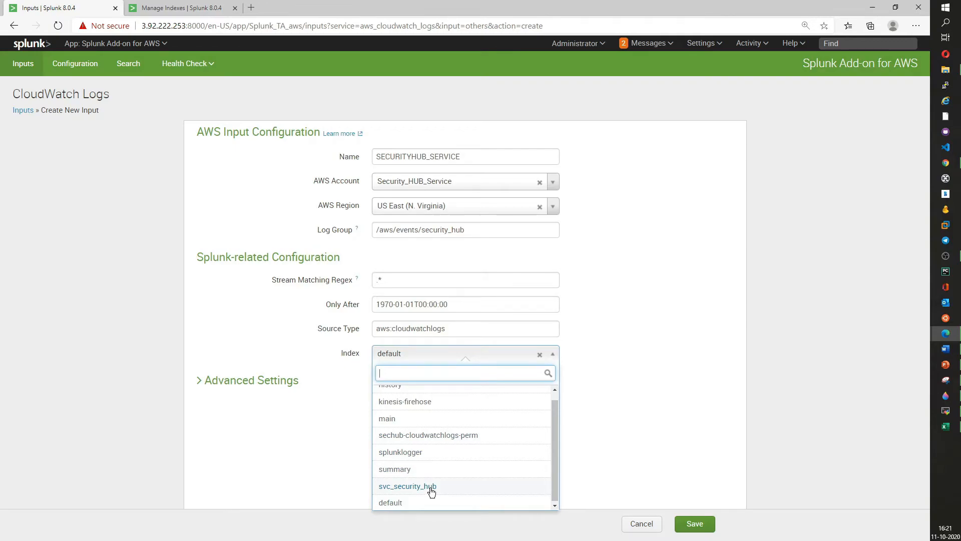
click(196, 5)
scroll(361, 508, down, 3)
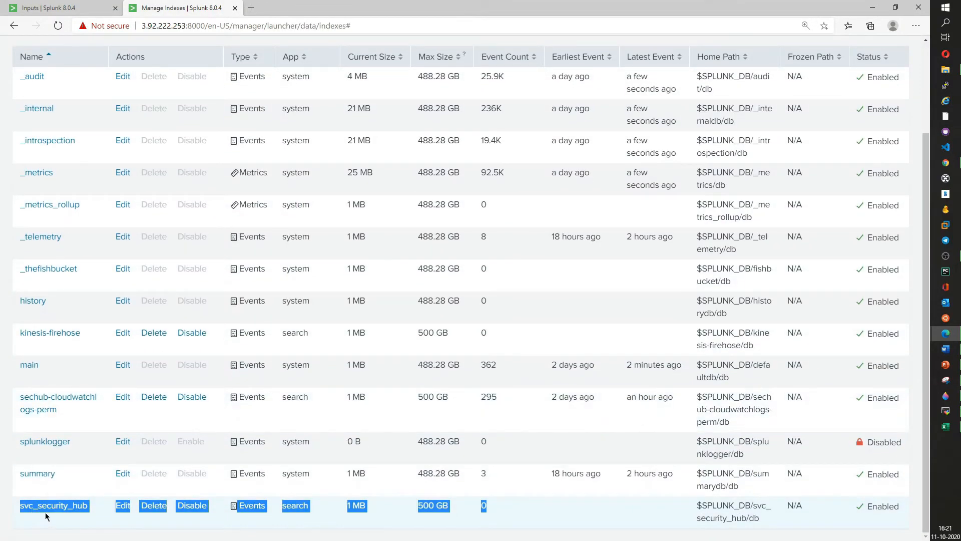
click(50, 7)
scroll(441, 426, up, 1)
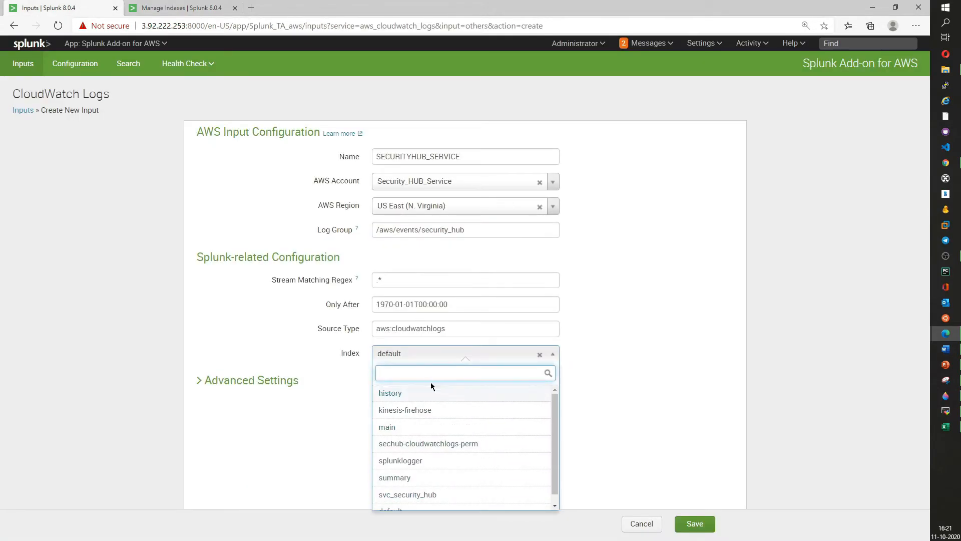
scroll(433, 437, down, 1)
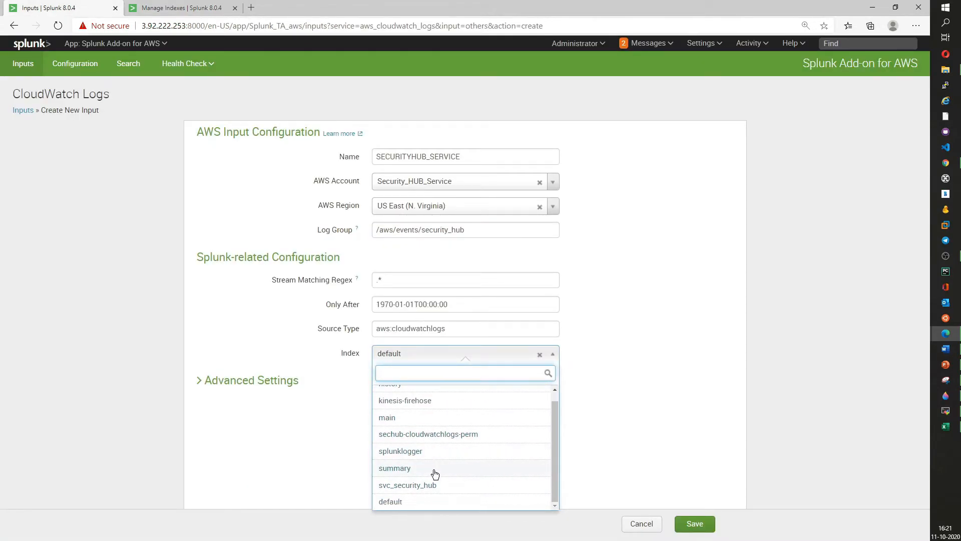
click(423, 486)
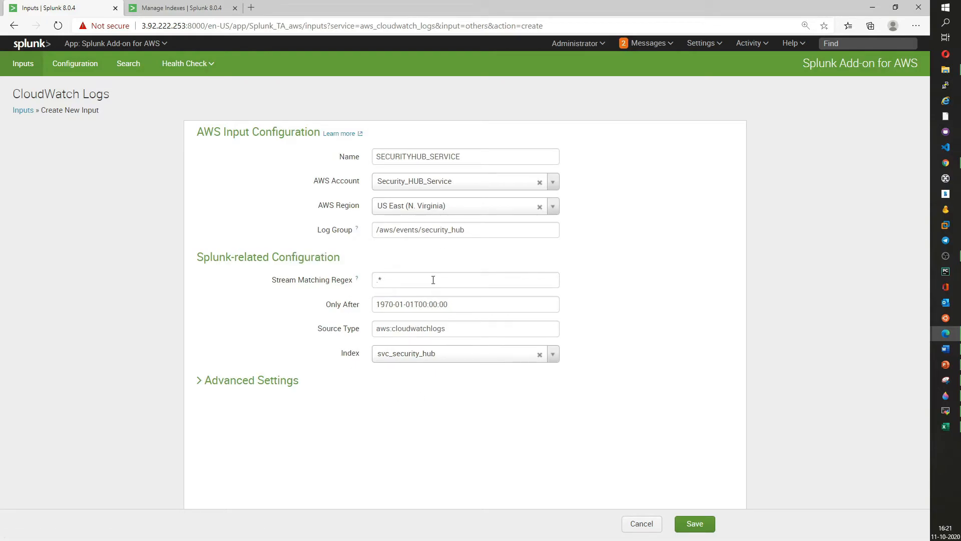
- Set the advanced interval to 200 seconds and save the CloudWatch Logs input
drag(477, 229, 371, 231)
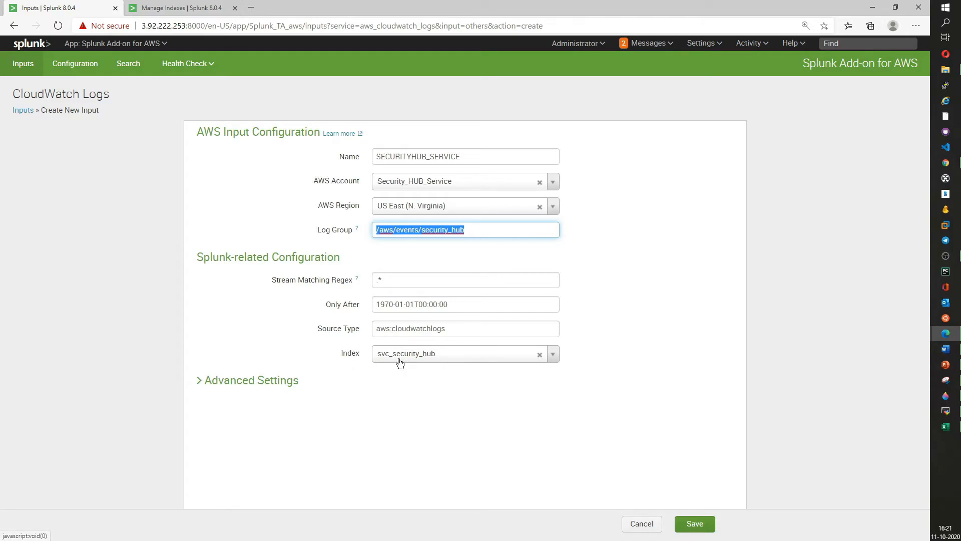
click(207, 384)
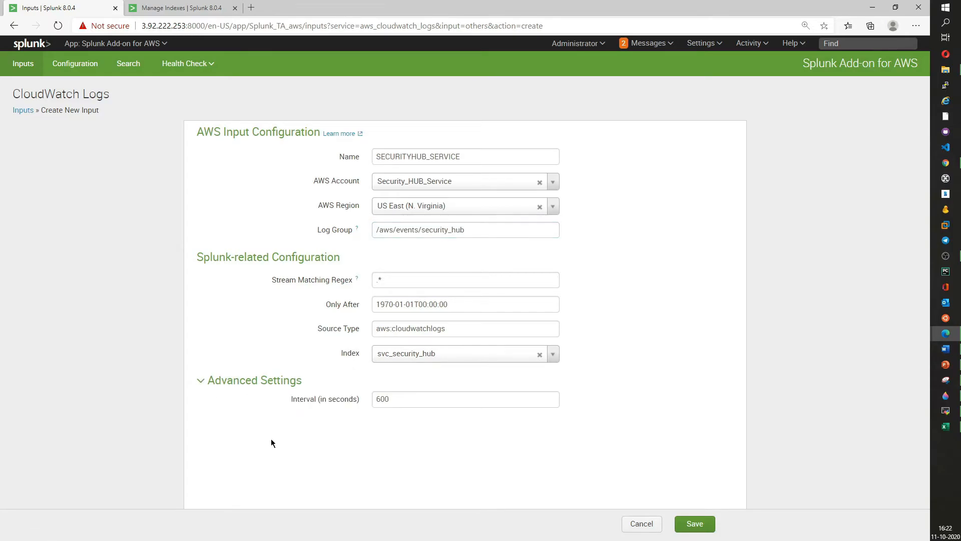
drag(393, 395, 354, 397)
text(2)
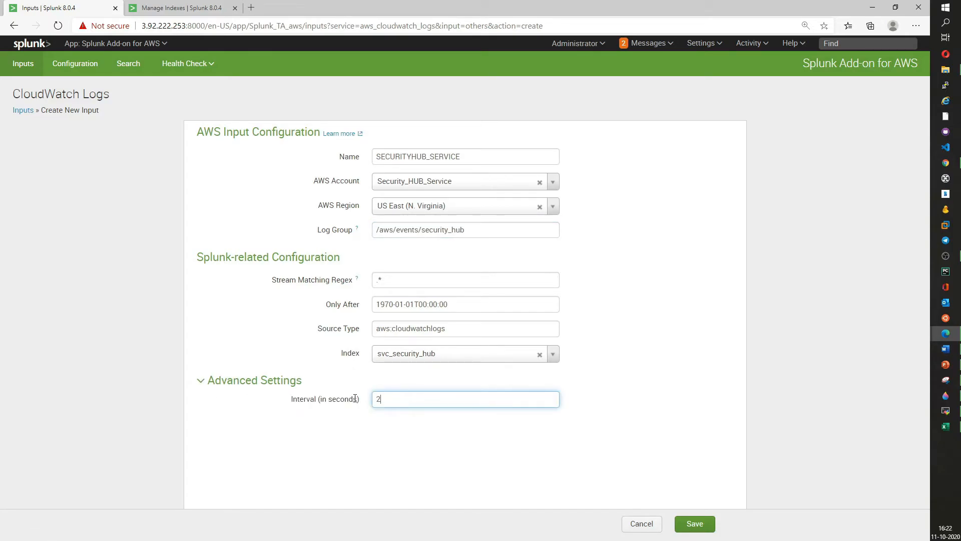
click(425, 450)
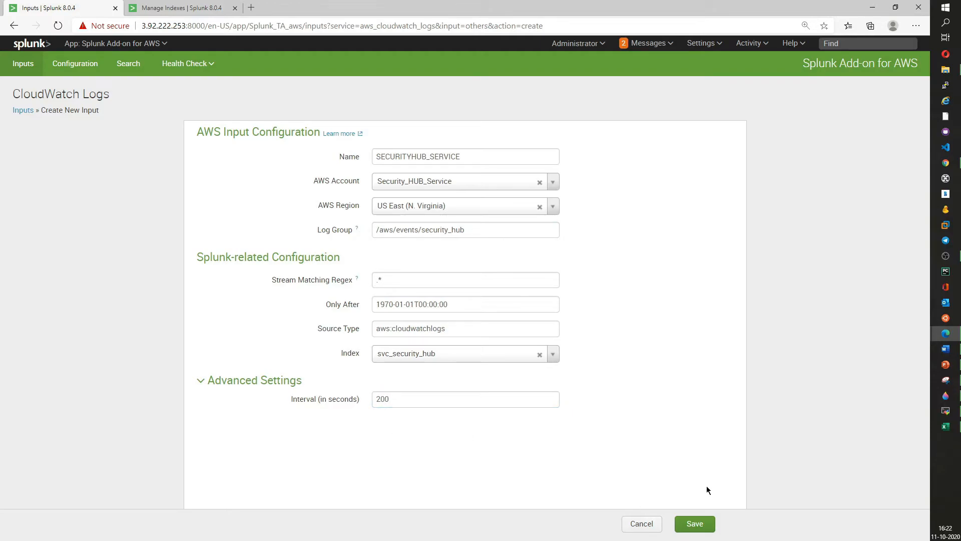
click(699, 524)
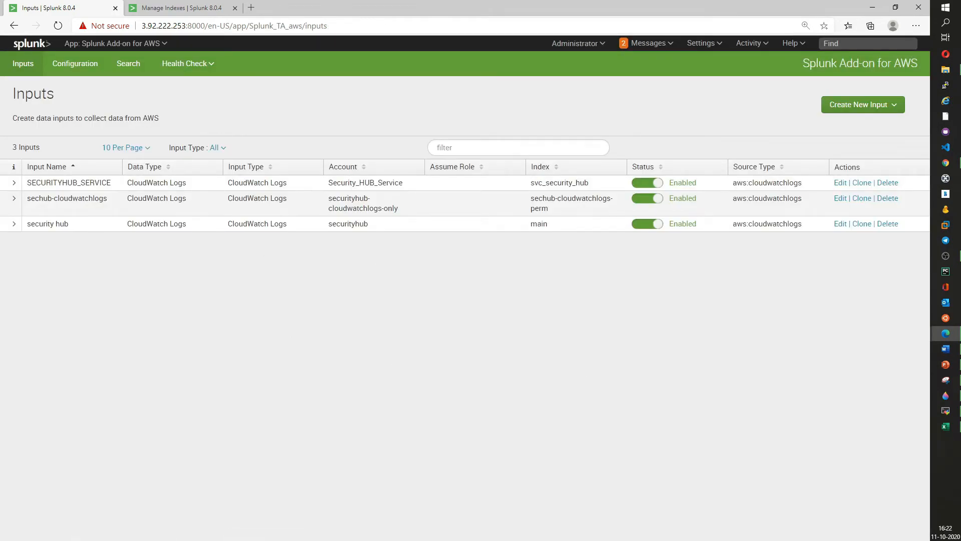
- Expand the SECURITYHUB_SERVICE input's details to review its settings
click(946, 256)
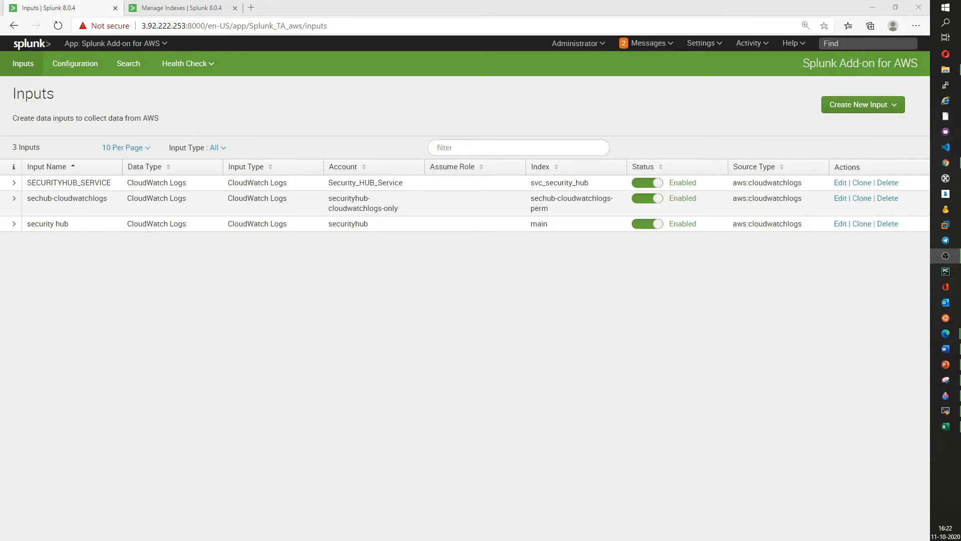
key(alt+Tab)
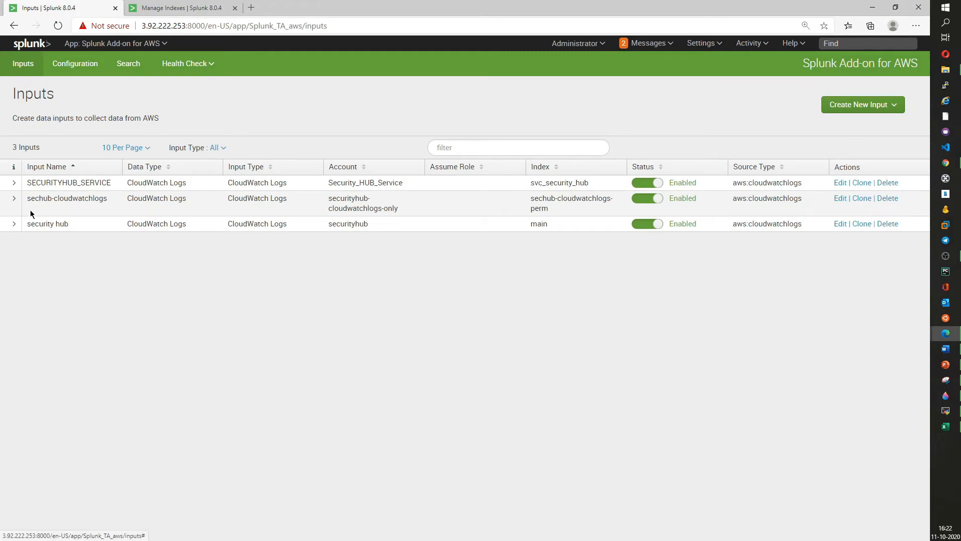
click(14, 183)
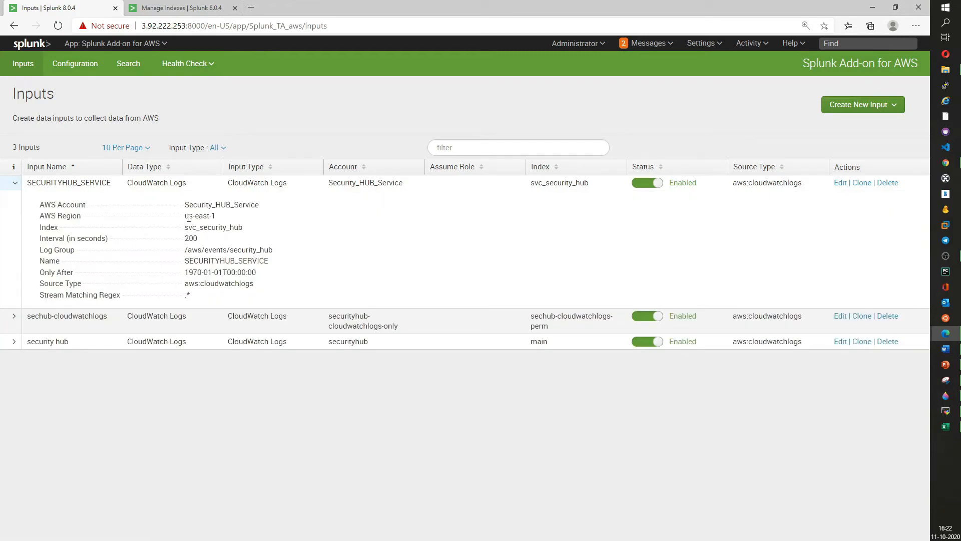
drag(184, 227, 240, 227)
drag(185, 250, 276, 250)
click(276, 250)
- Open the Search & Reporting app in Splunk
click(200, 7)
scroll(145, 150, up, 2)
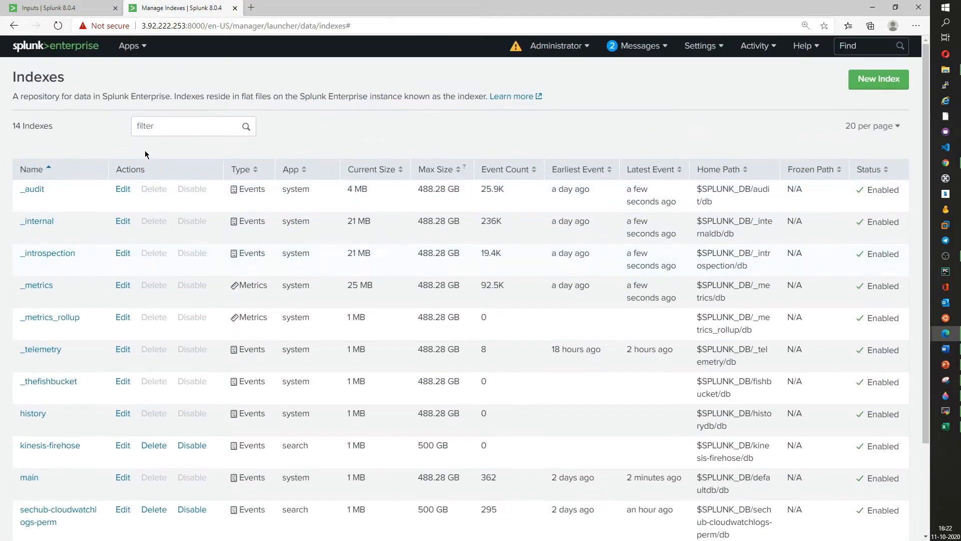
click(132, 46)
click(146, 71)
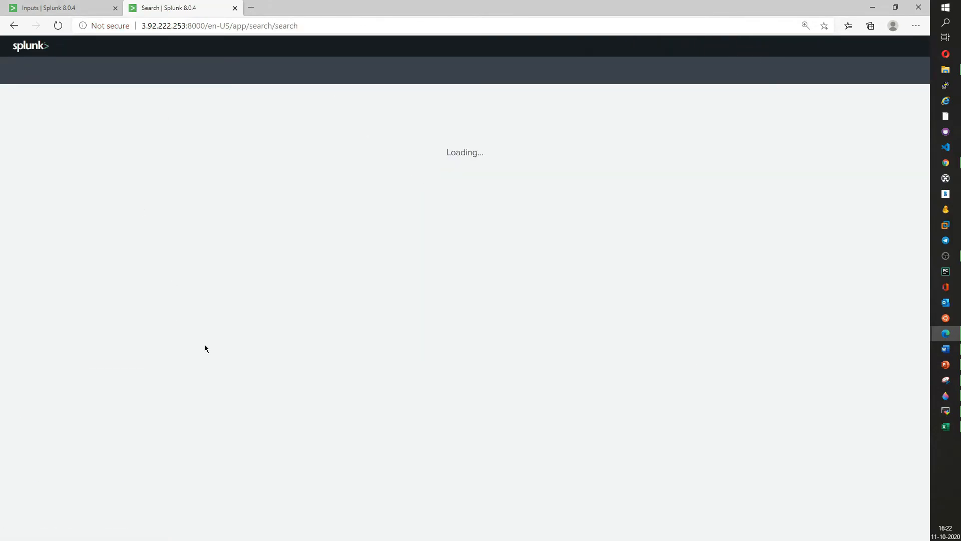
- Refresh the /aws/events/security_hub log group's log streams in CloudWatch and browse through them
click(872, 11)
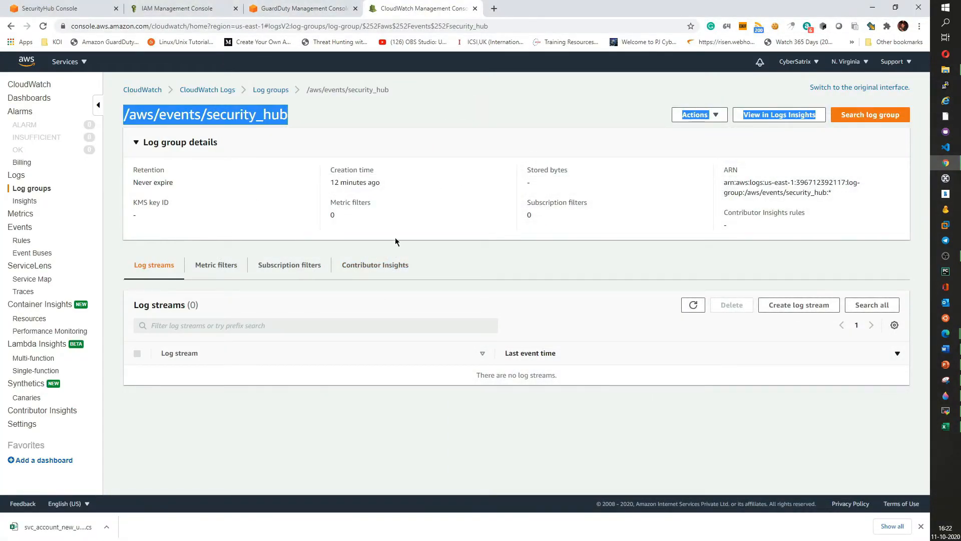
click(700, 308)
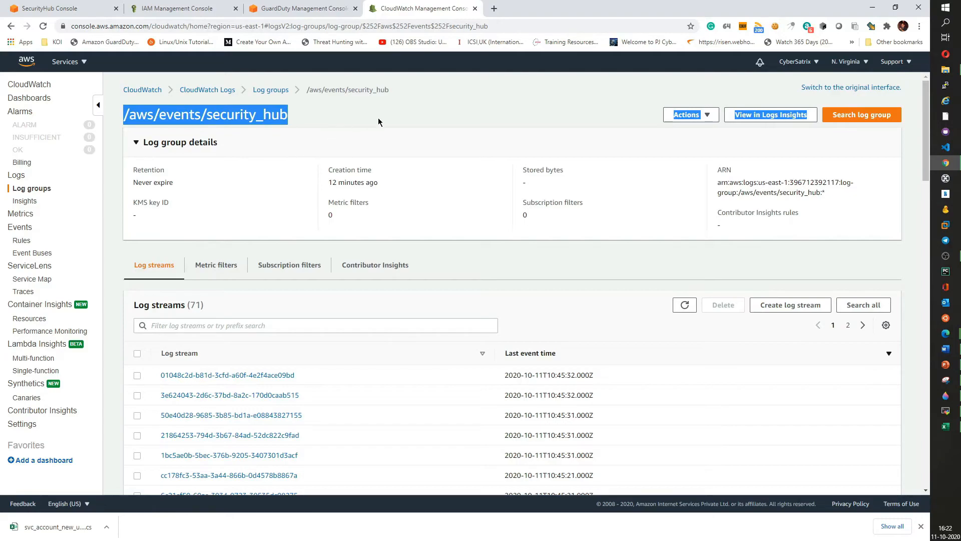
click(184, 116)
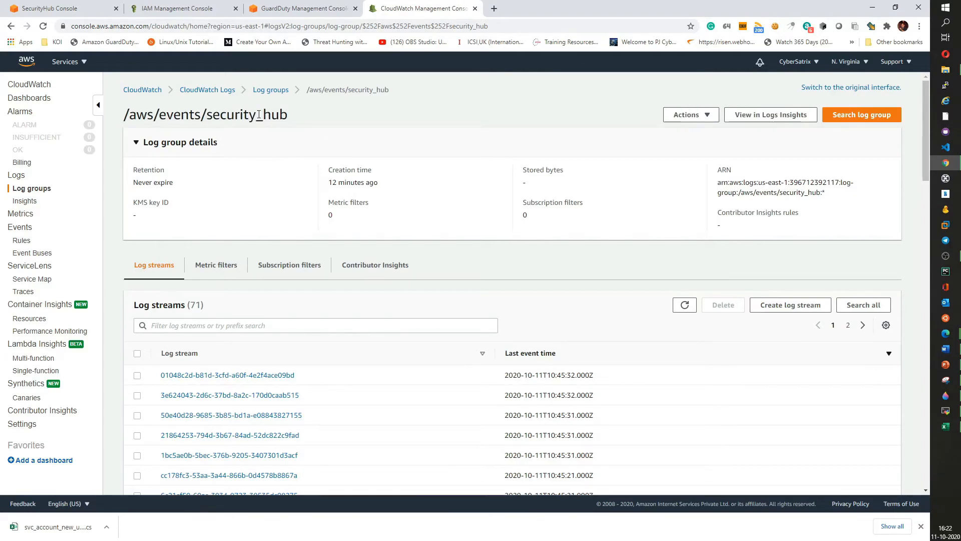
drag(125, 114, 645, 284)
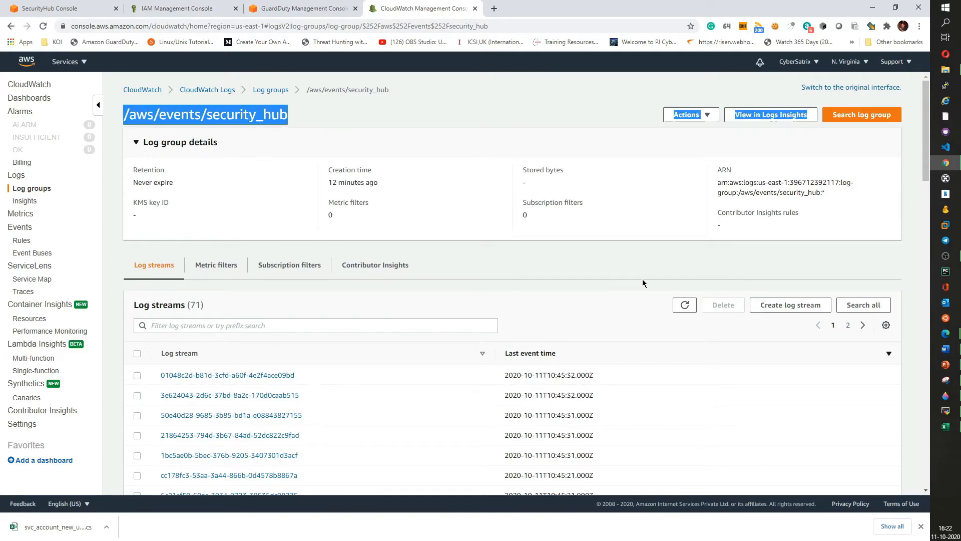
scroll(644, 284, down, 4)
scroll(266, 209, down, 4)
scroll(315, 281, down, 10)
scroll(317, 282, up, 15)
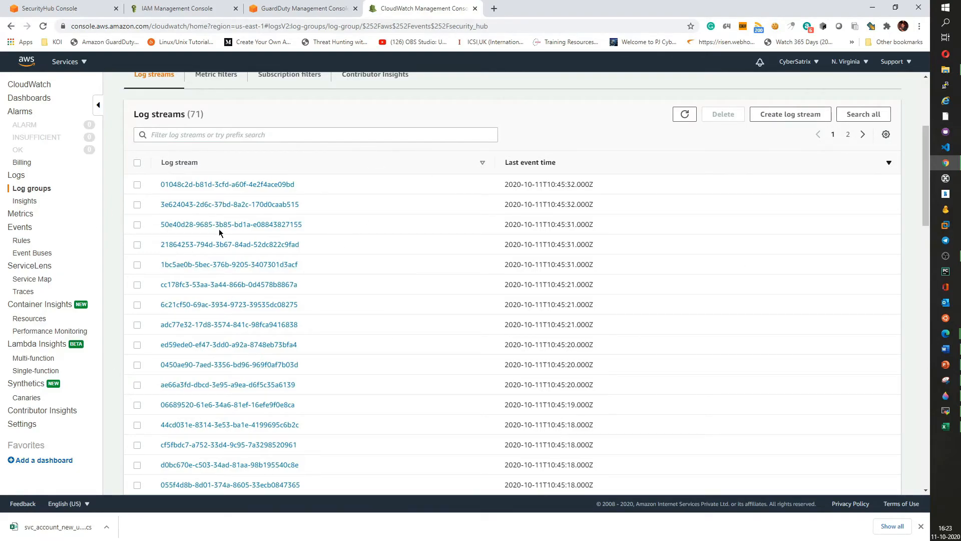
scroll(475, 269, up, 4)
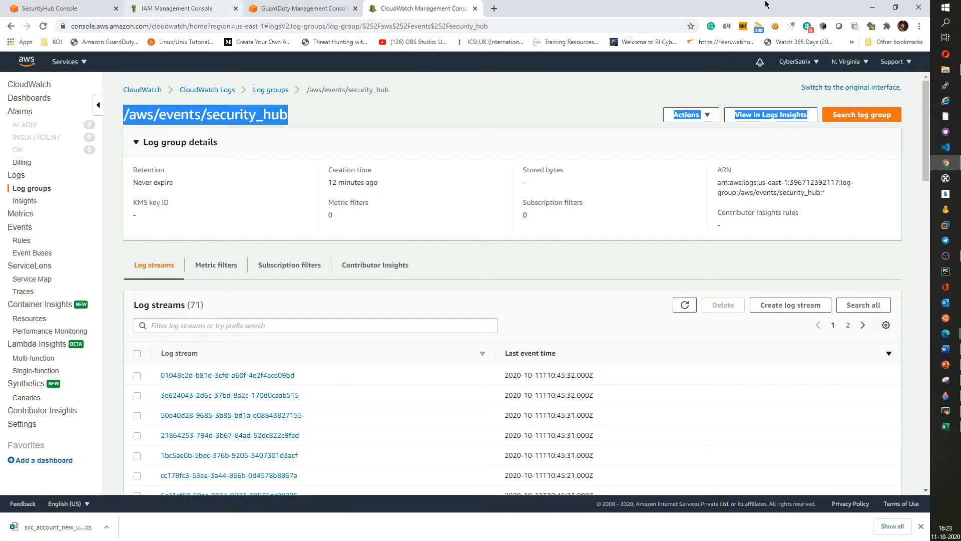
click(870, 8)
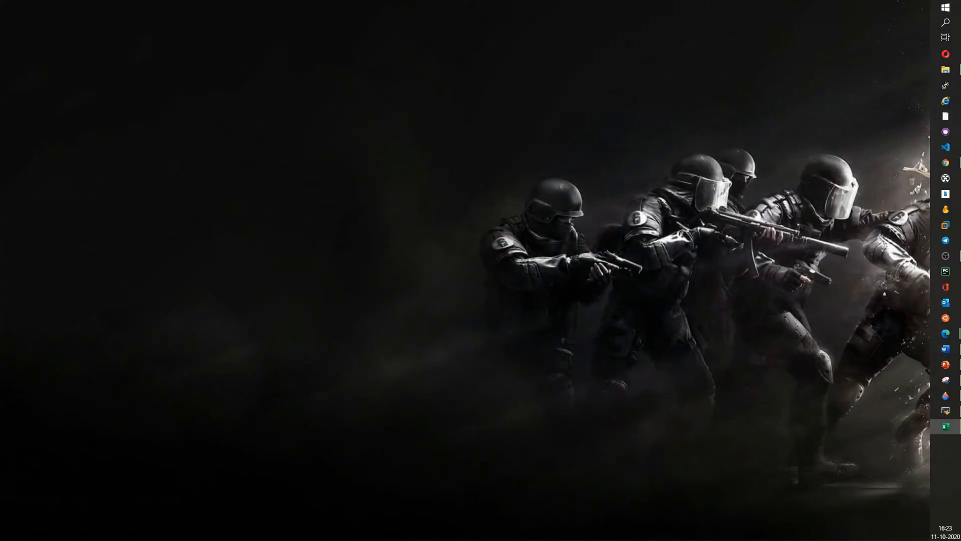
click(953, 336)
click(899, 387)
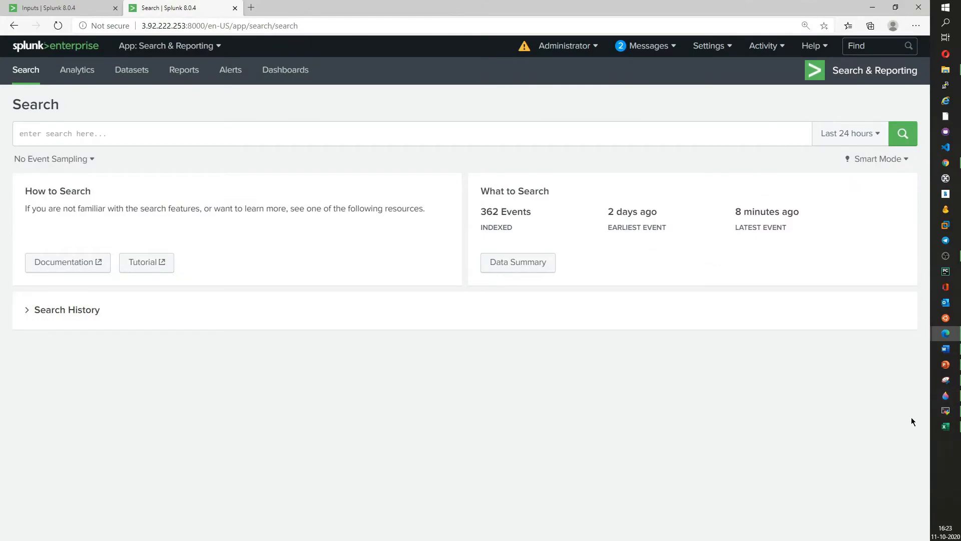
click(946, 163)
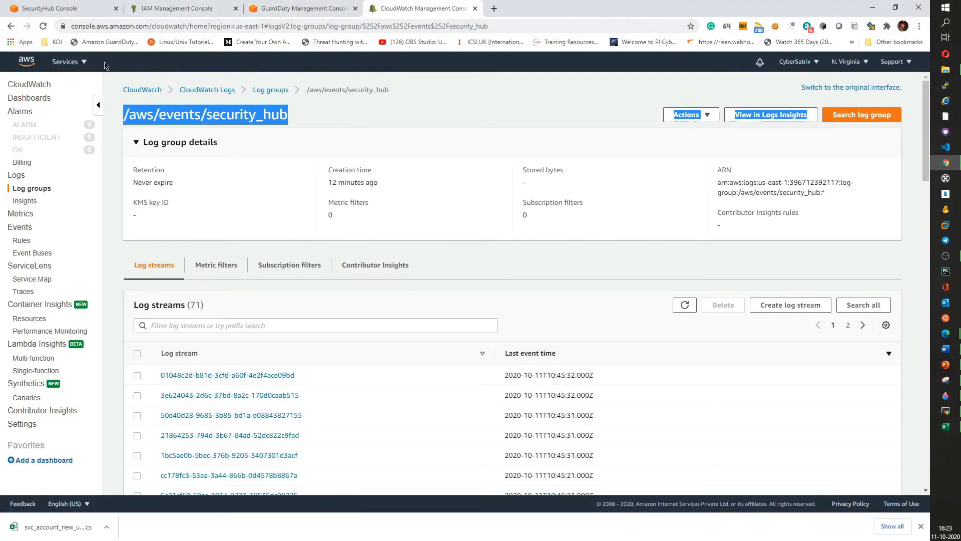
- Examine the CloudWatchLogsReadOnlyAccess policy attached to the svc_account_Security_Hub user, including its CloudWatch Logs List and Read actions
click(179, 9)
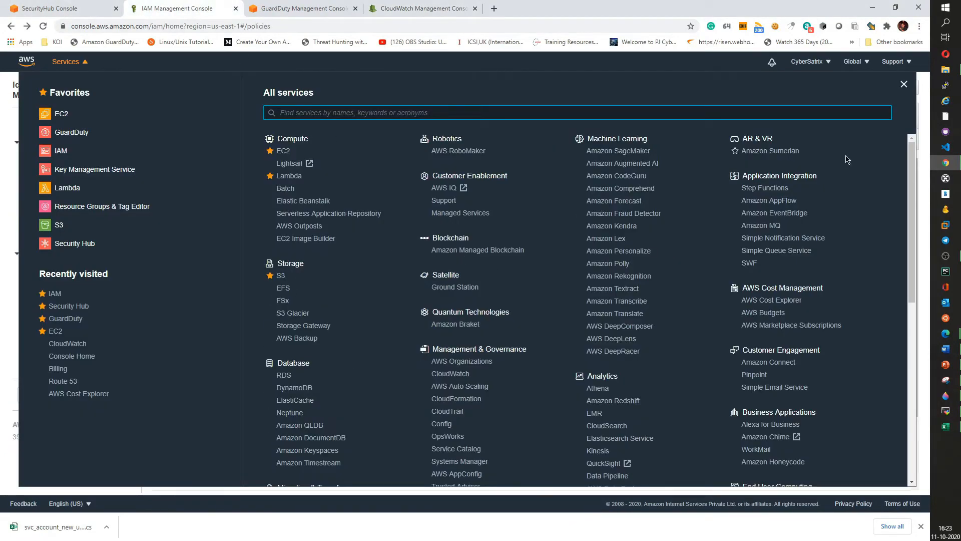
click(904, 86)
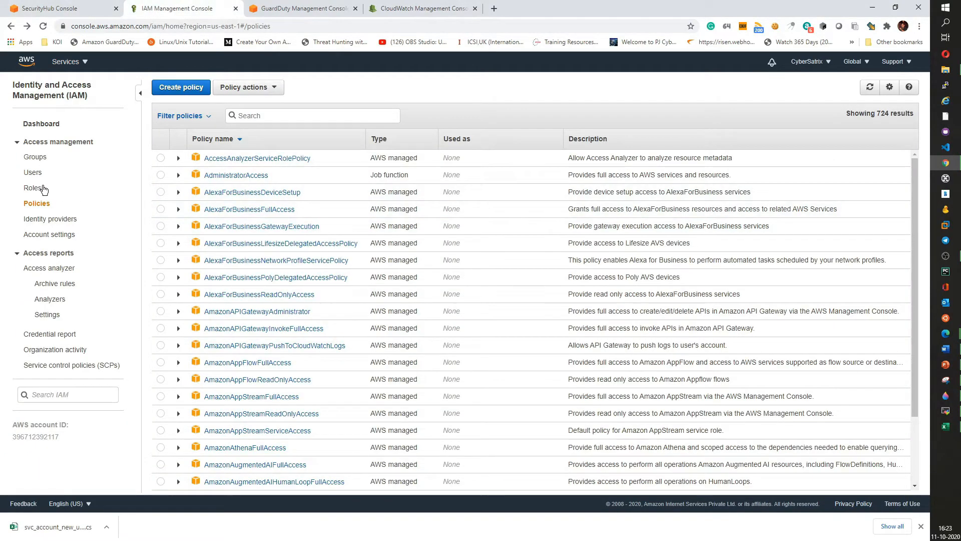
click(34, 173)
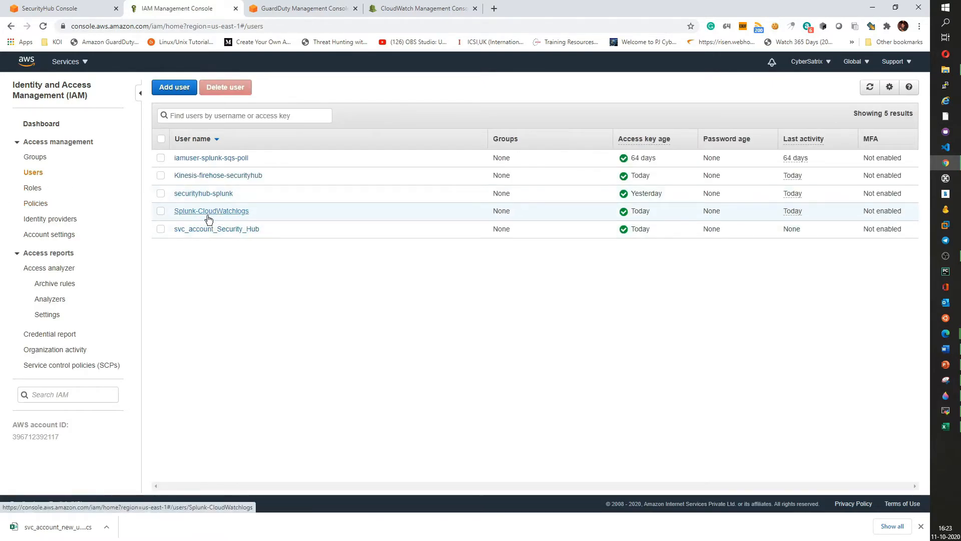
click(206, 230)
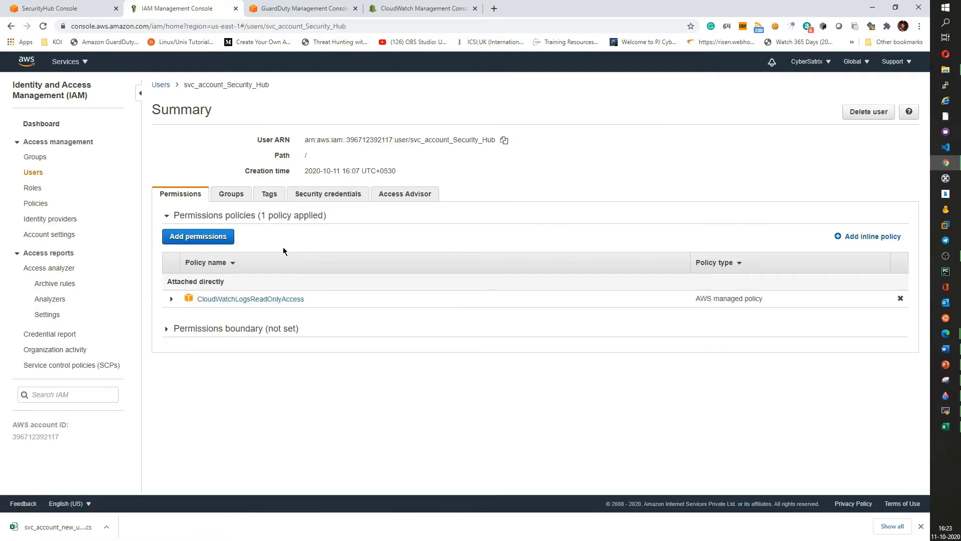
click(171, 299)
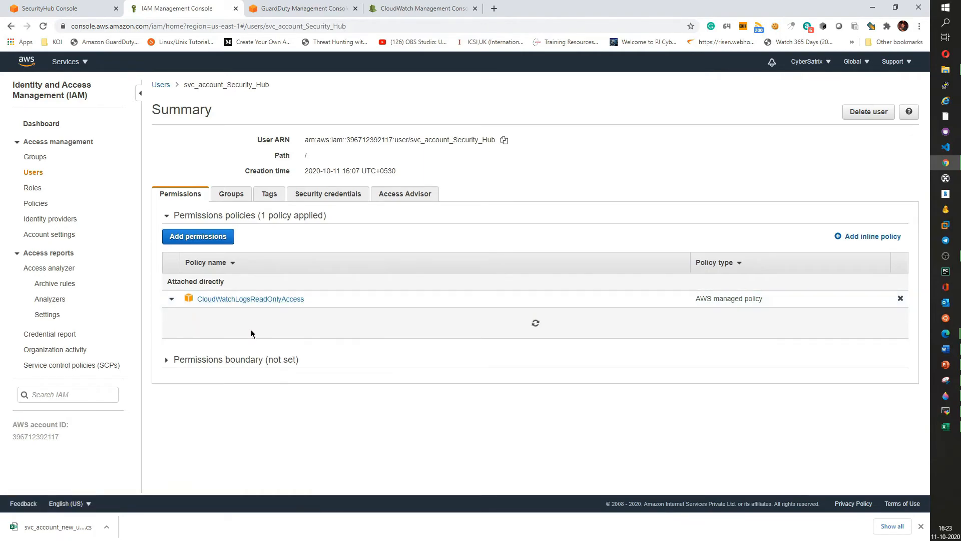
click(246, 299)
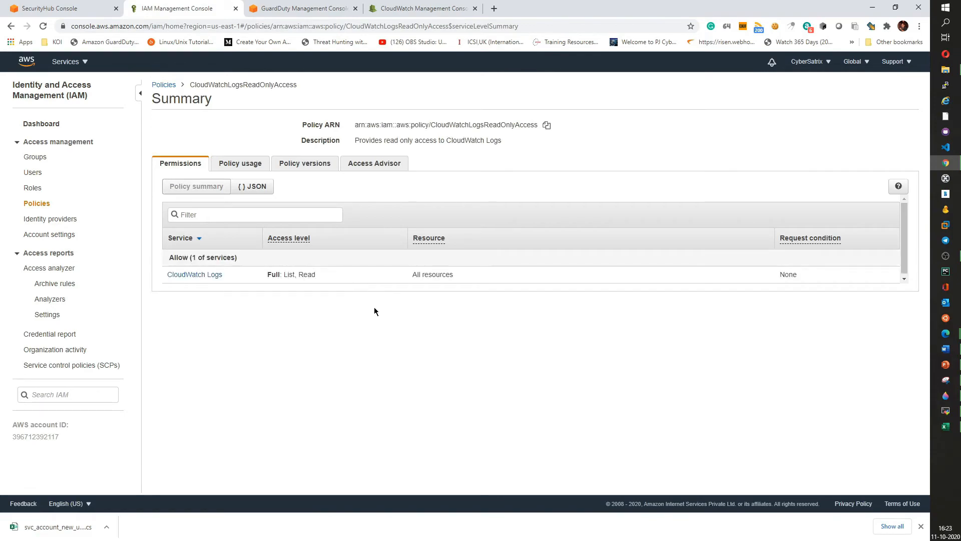
click(194, 274)
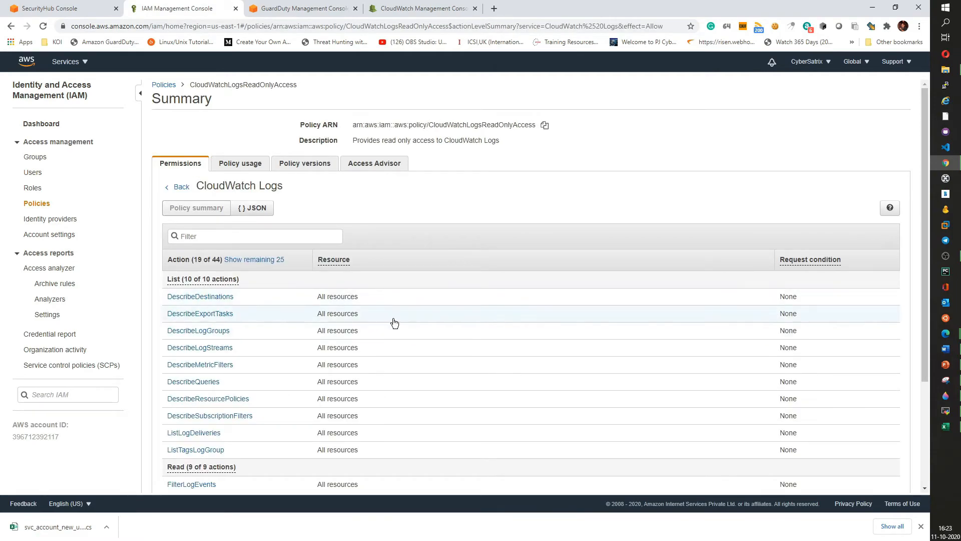
scroll(393, 321, down, 3)
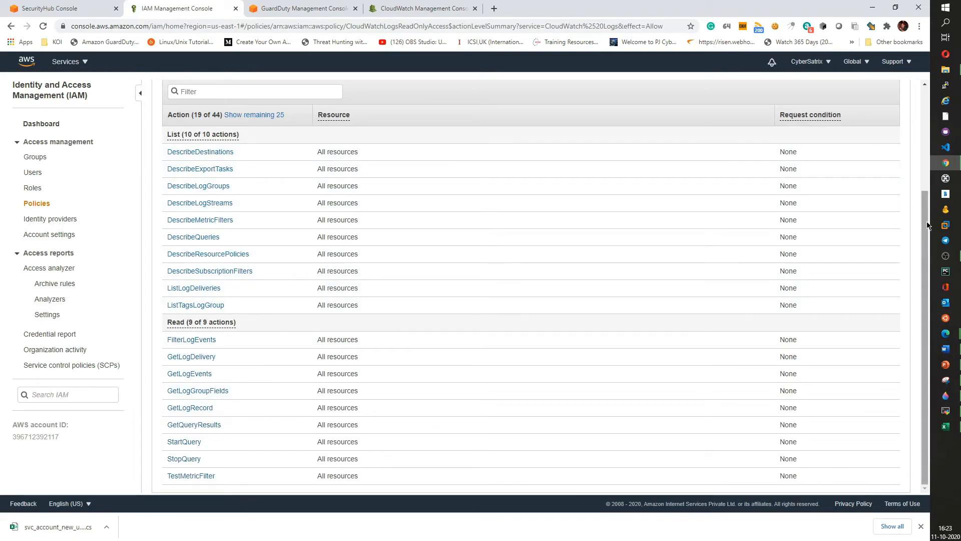
drag(926, 218, 909, 260)
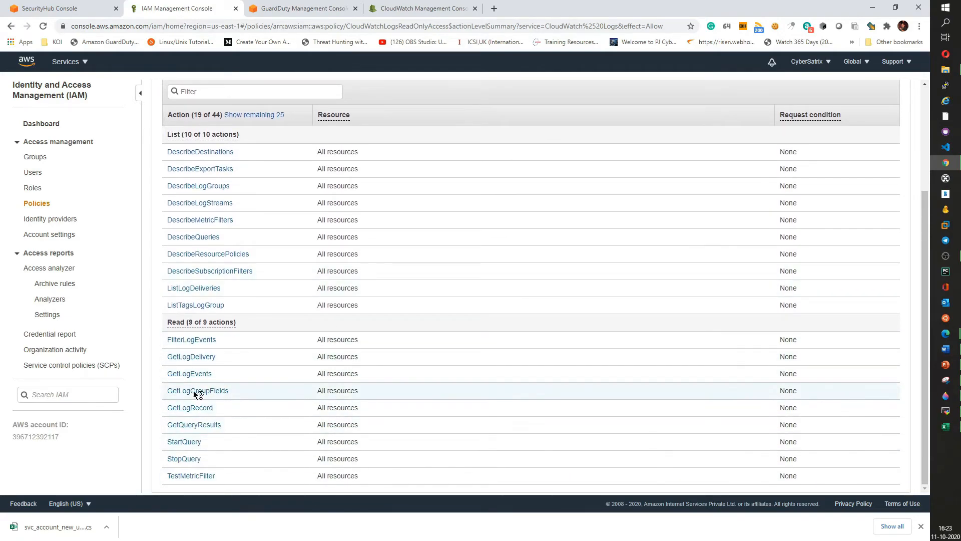
click(193, 374)
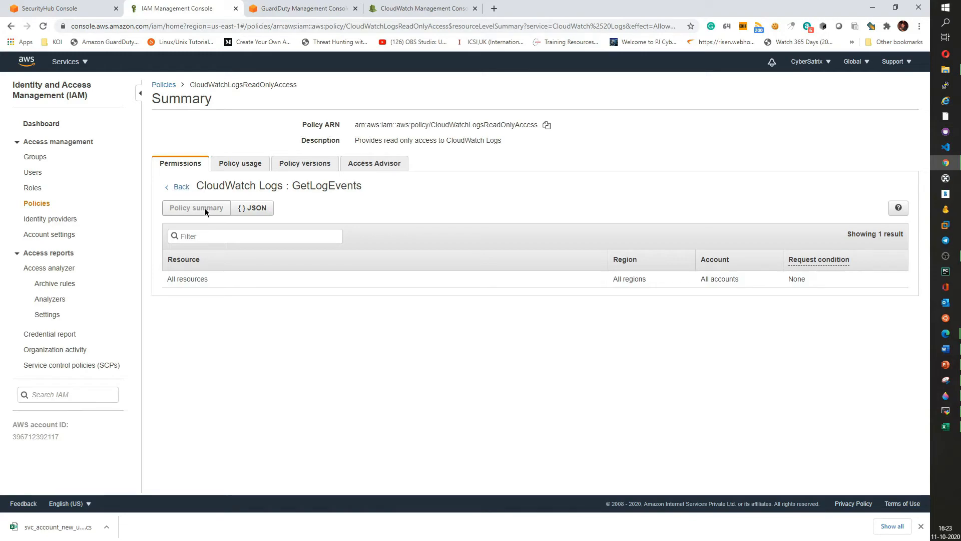
click(179, 188)
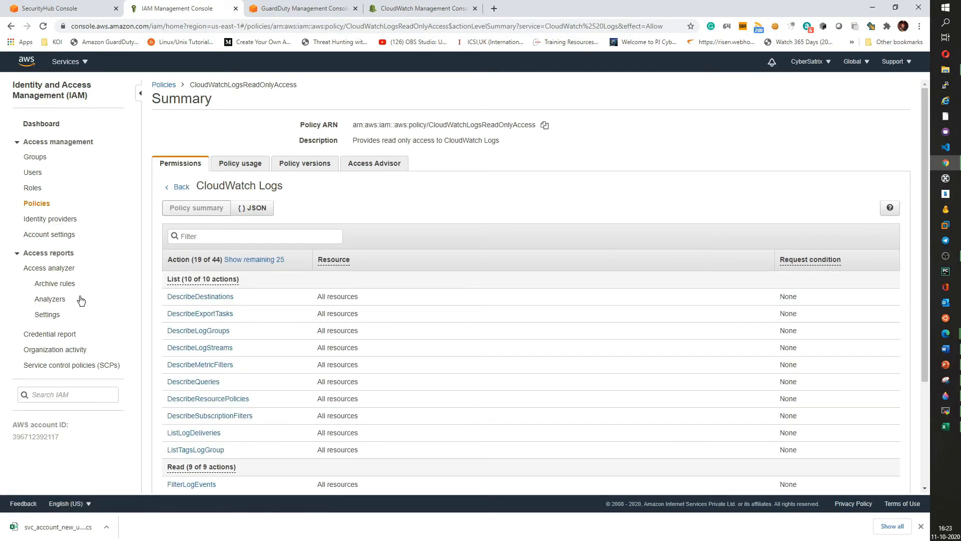
- Start a new IAM policy for the CloudWatch Logs service allowing all List and Read actions, and open its resources
click(164, 85)
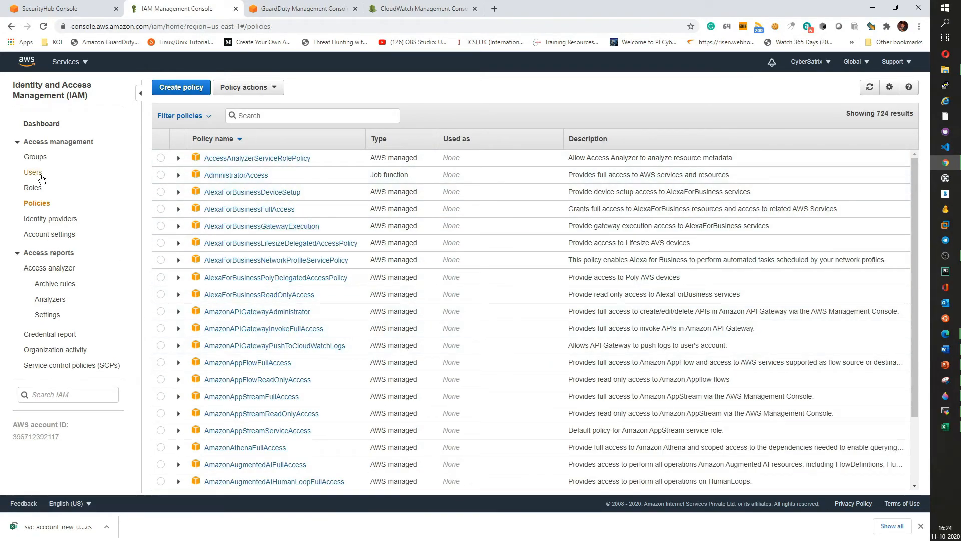
click(202, 97)
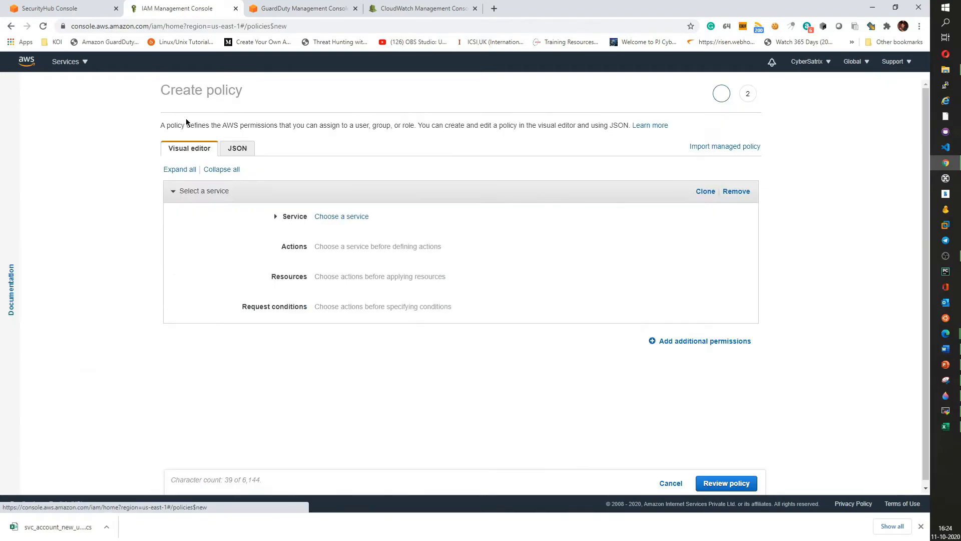
click(335, 216)
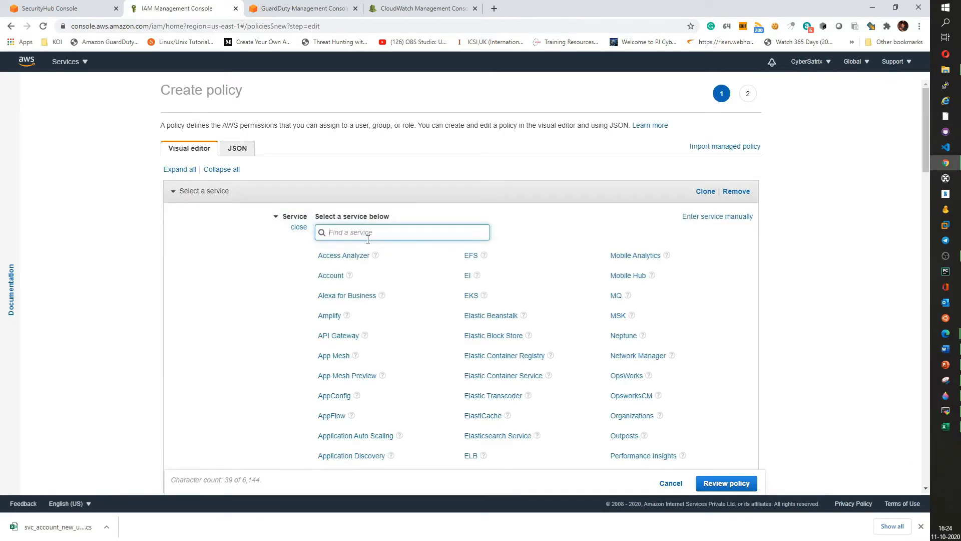
text(log)
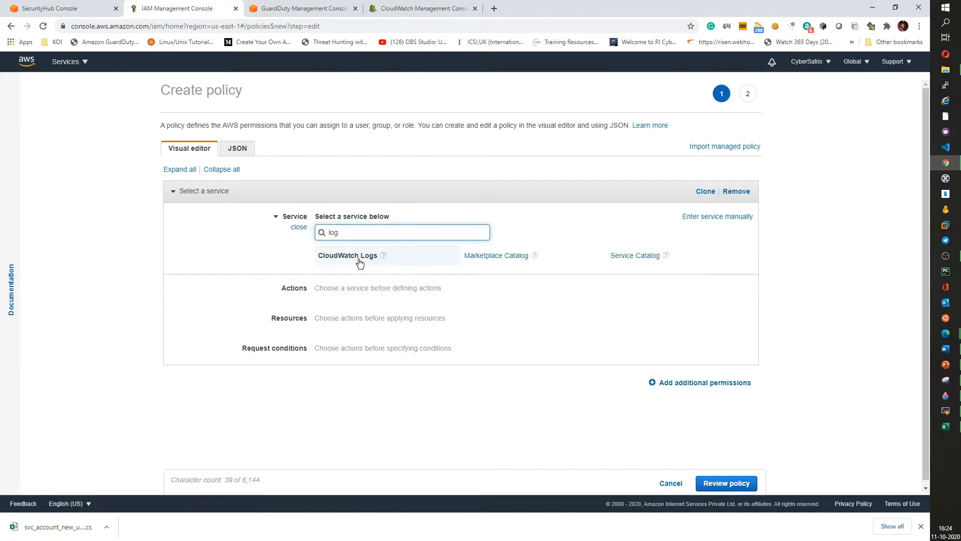
click(360, 262)
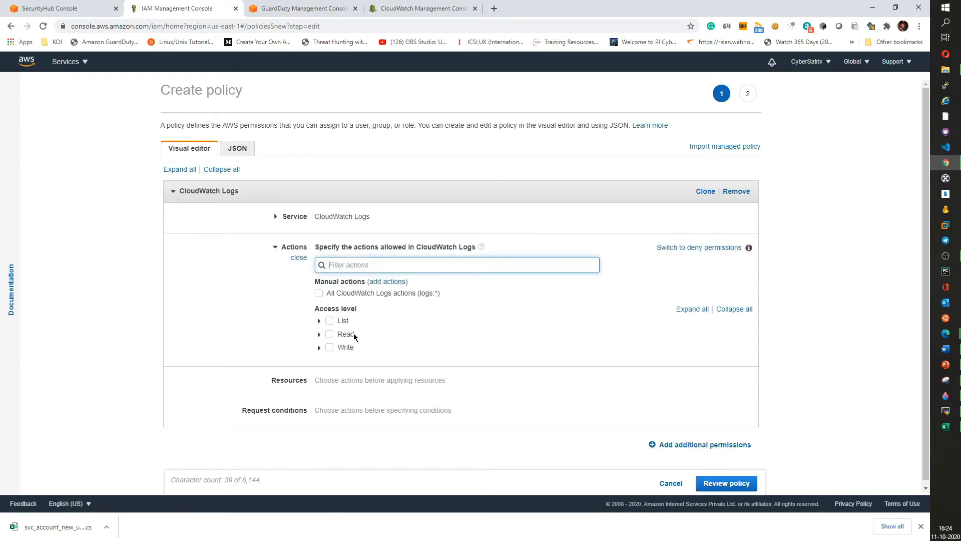
click(329, 321)
click(330, 334)
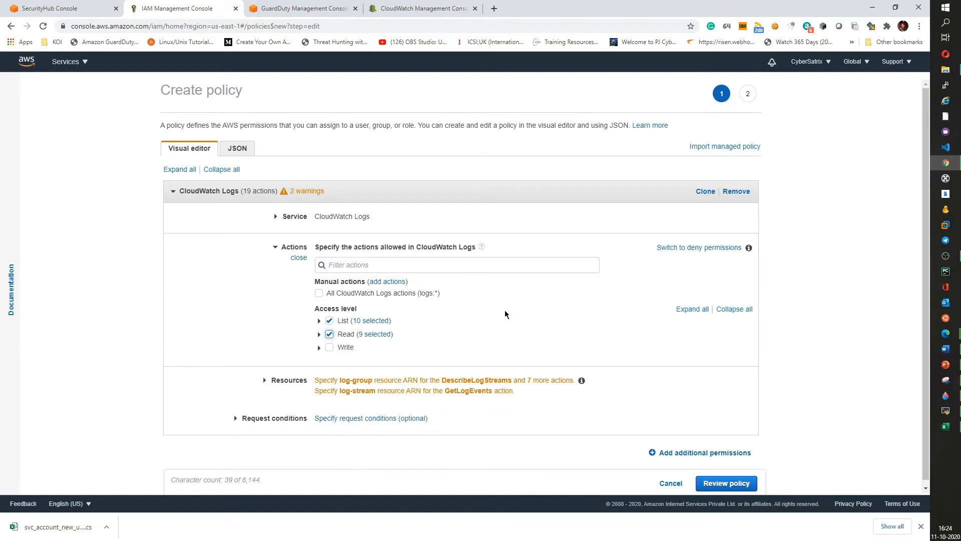
click(264, 379)
scroll(554, 333, down, 1)
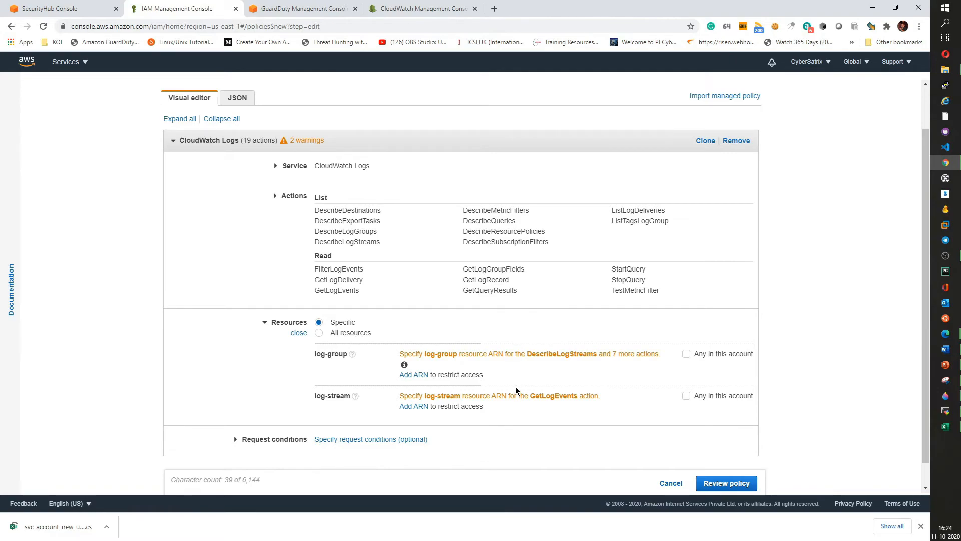
key(ctrl+plus)
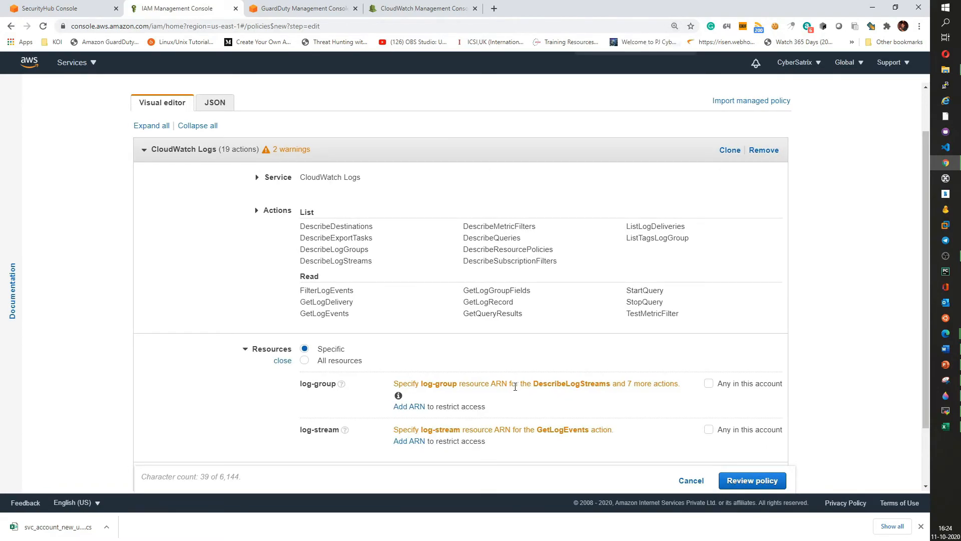
key(ctrl+plus)
scroll(523, 387, down, 3)
scroll(539, 400, up, 2)
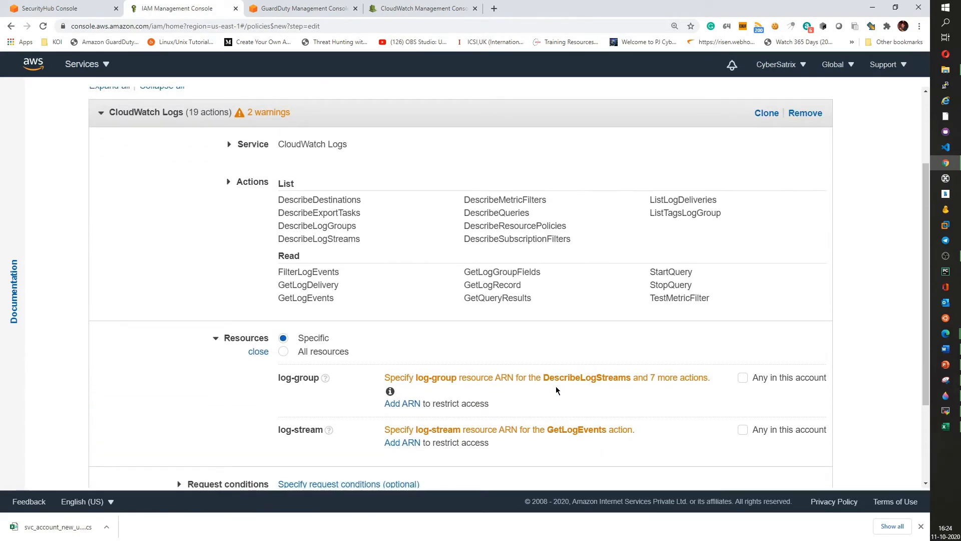
key(ctrl+minus)
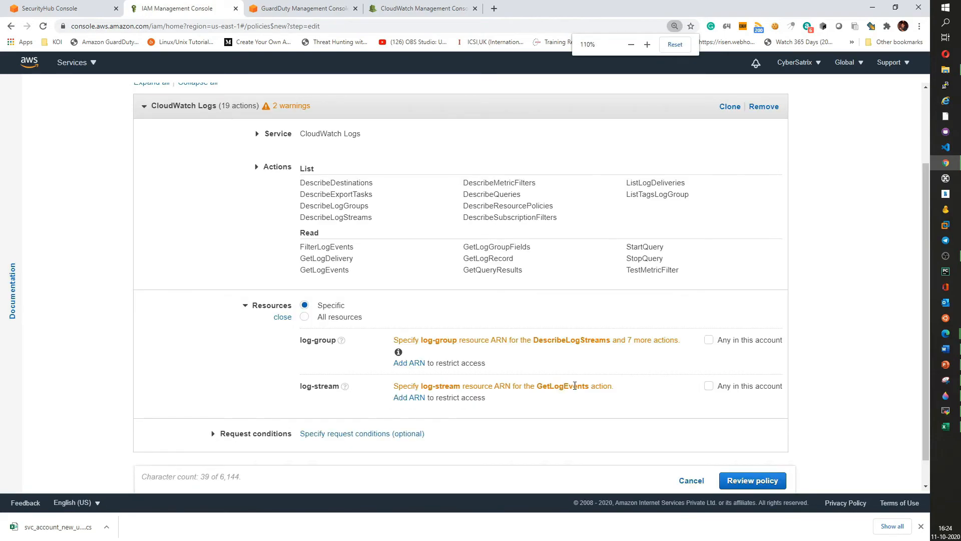
key(ctrl+plus)
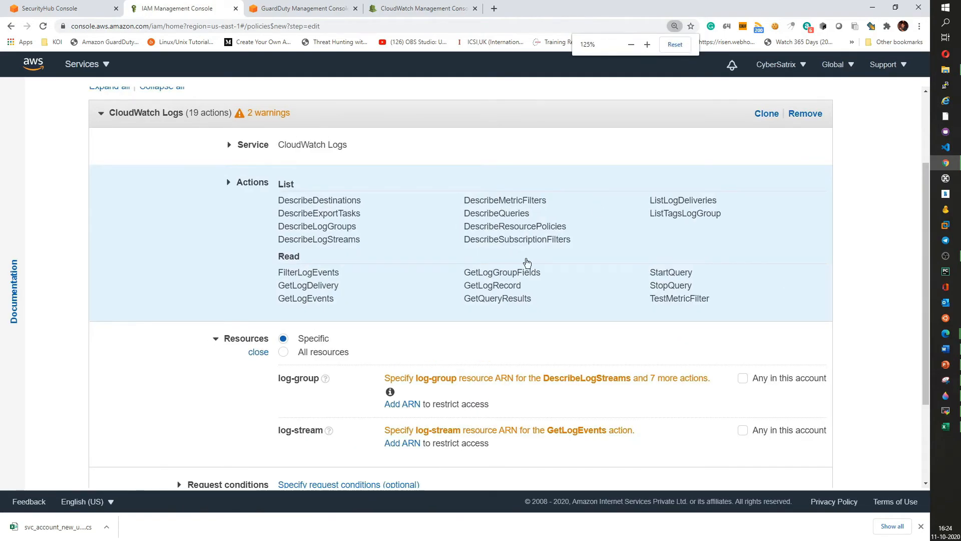
scroll(676, 314, down, 2)
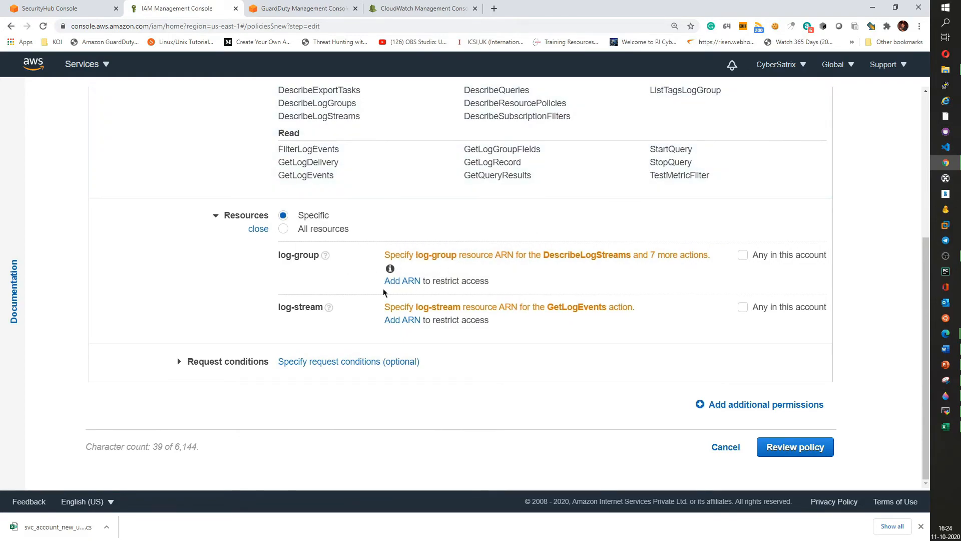
scroll(343, 269, up, 1)
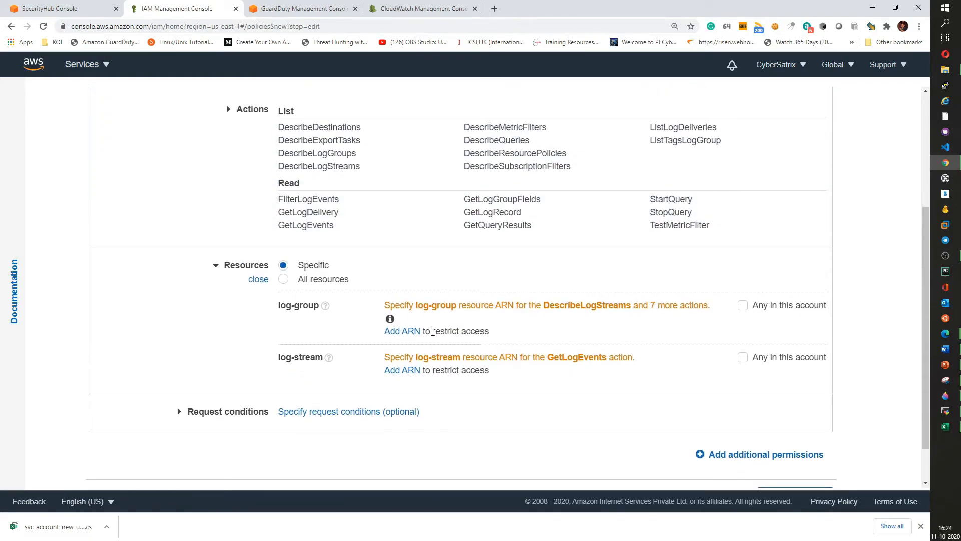
click(398, 332)
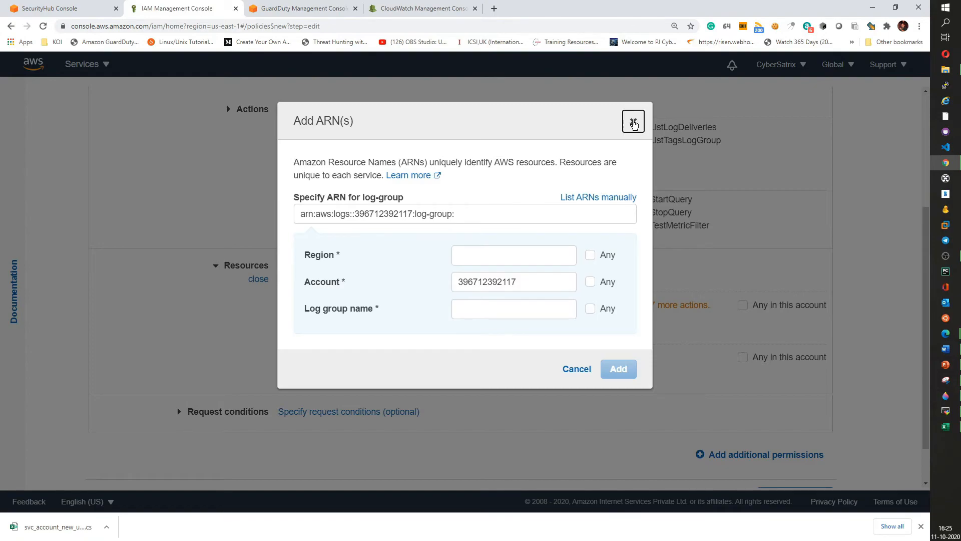
click(633, 122)
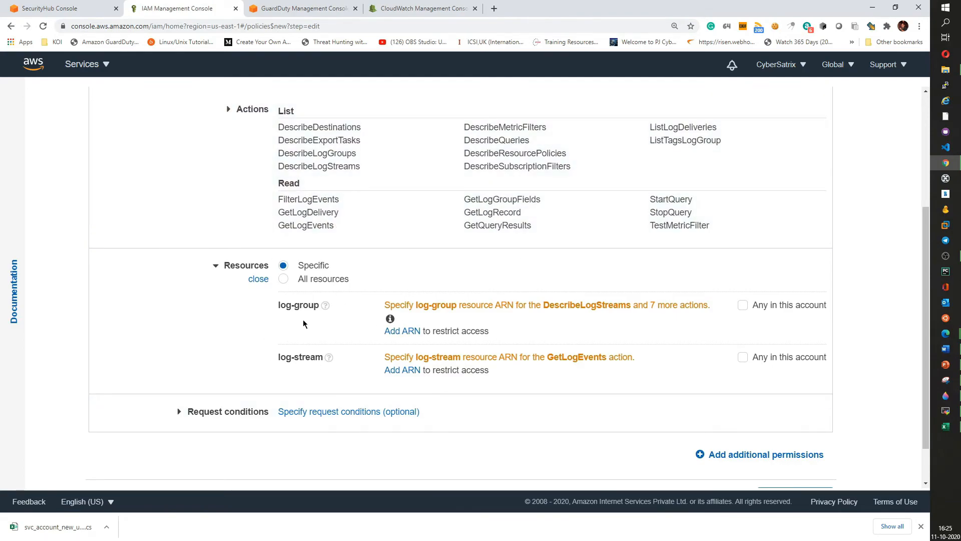
- Copy the /aws/events/security_hub:* log group portion of the ARN from the CloudWatch log group details
click(397, 332)
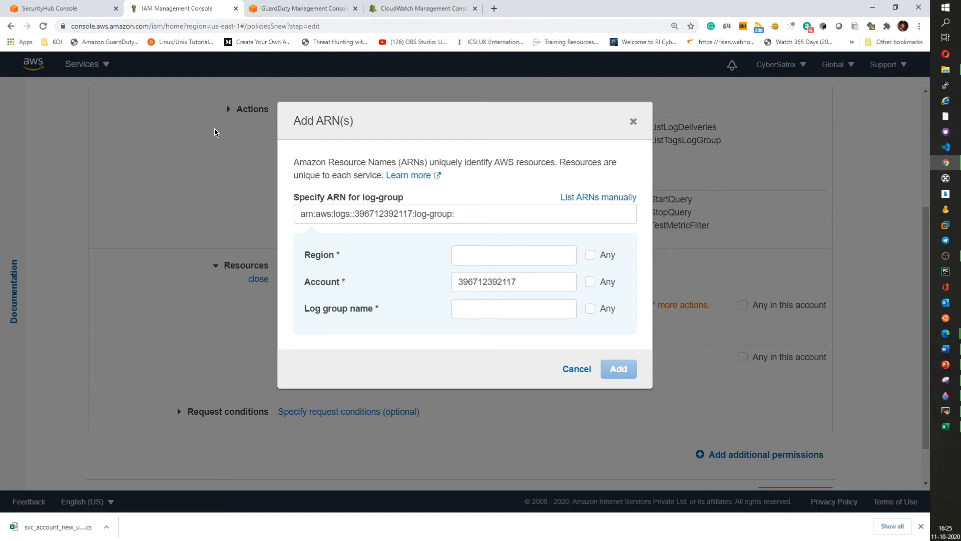
click(423, 8)
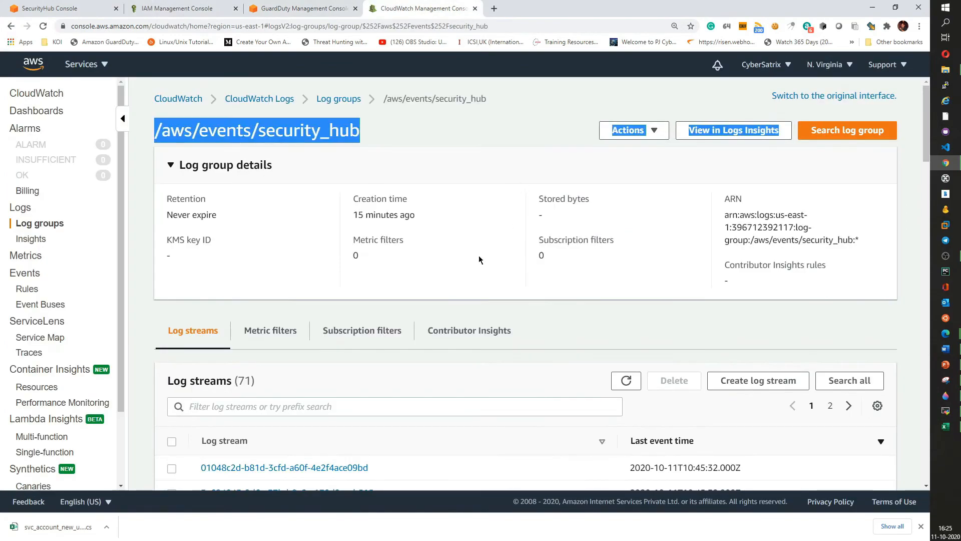
click(471, 130)
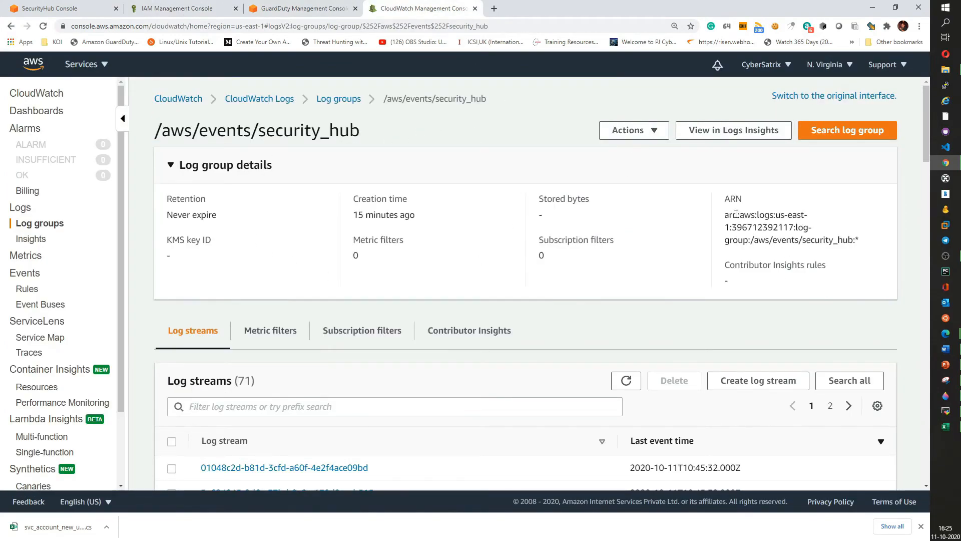
drag(724, 196, 751, 242)
key(ctrl+c)
click(859, 243)
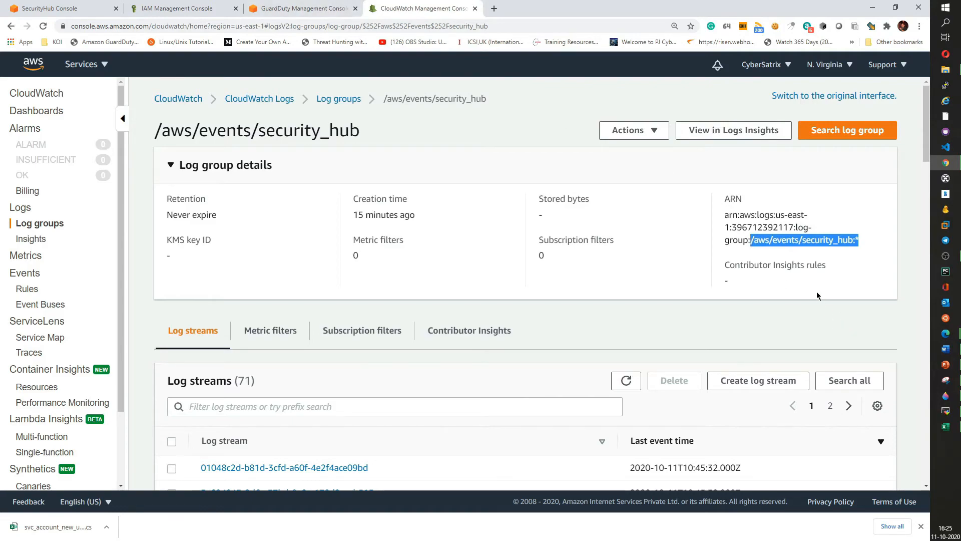
- Add a log-group resource ARN for /aws/events/security_hub:* with any region to the IAM policy
click(188, 5)
click(479, 263)
click(475, 311)
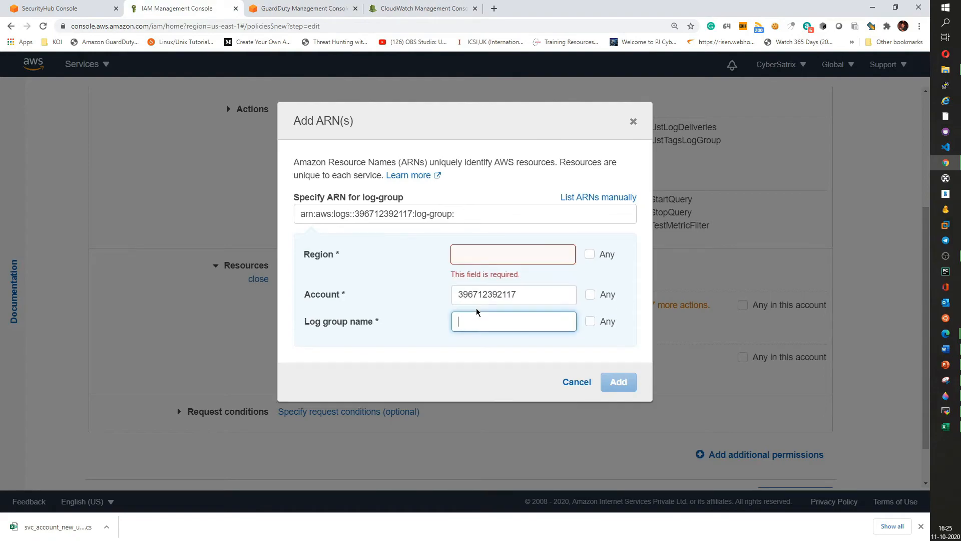
key(ctrl+v)
click(466, 379)
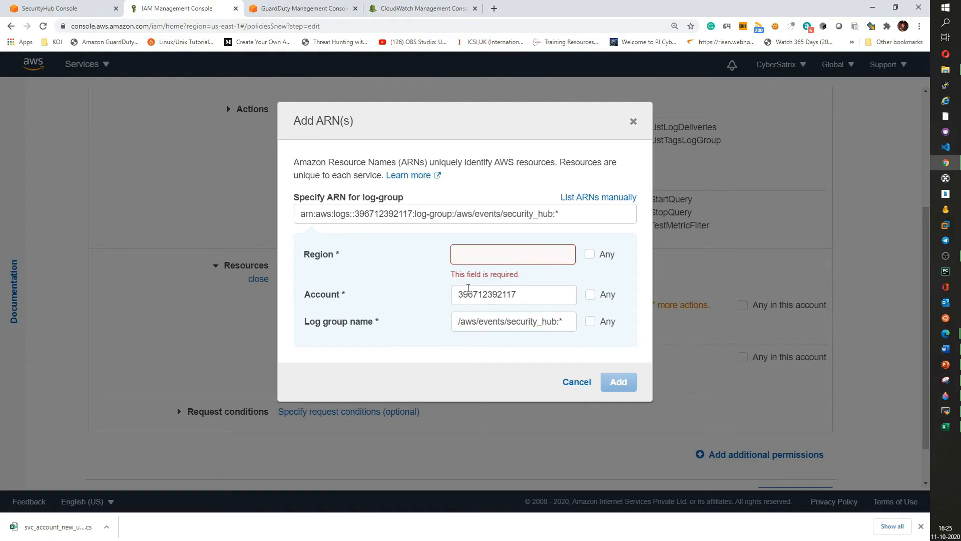
click(591, 255)
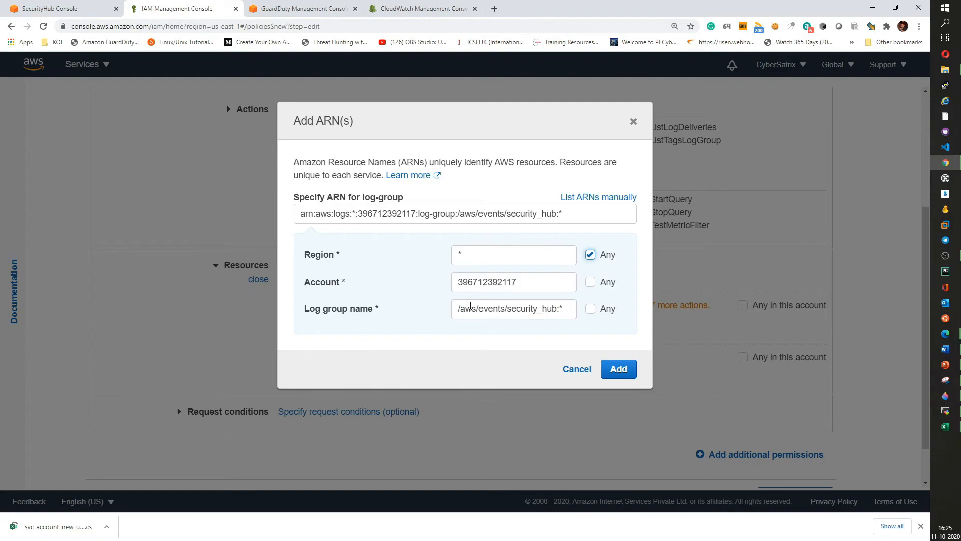
click(460, 312)
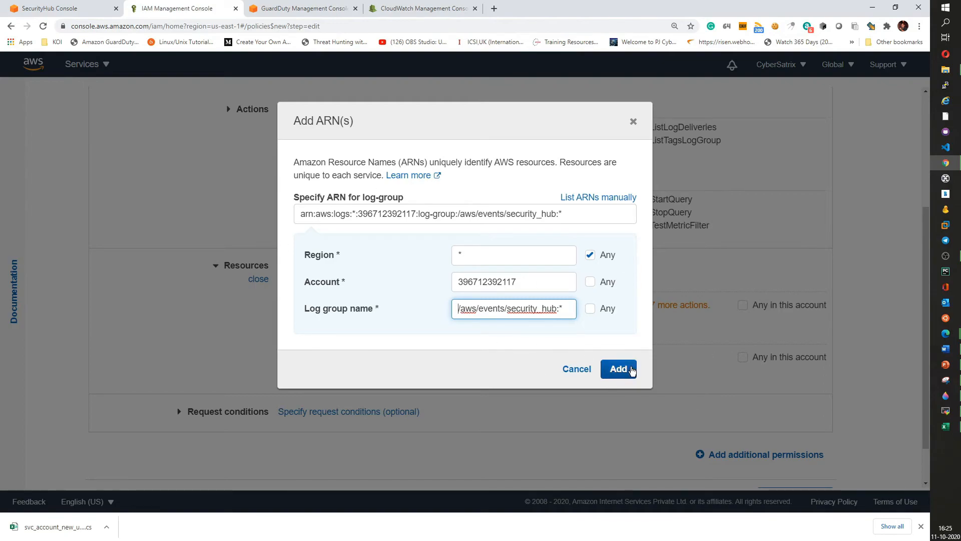
click(632, 370)
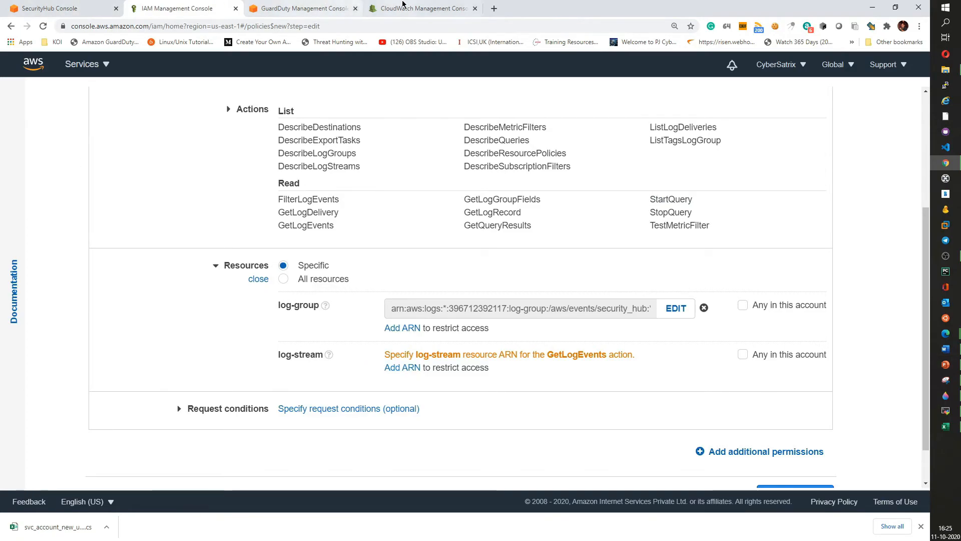
- Browse the security_hub log group's details and log streams in CloudWatch
click(403, 6)
scroll(233, 350, down, 2)
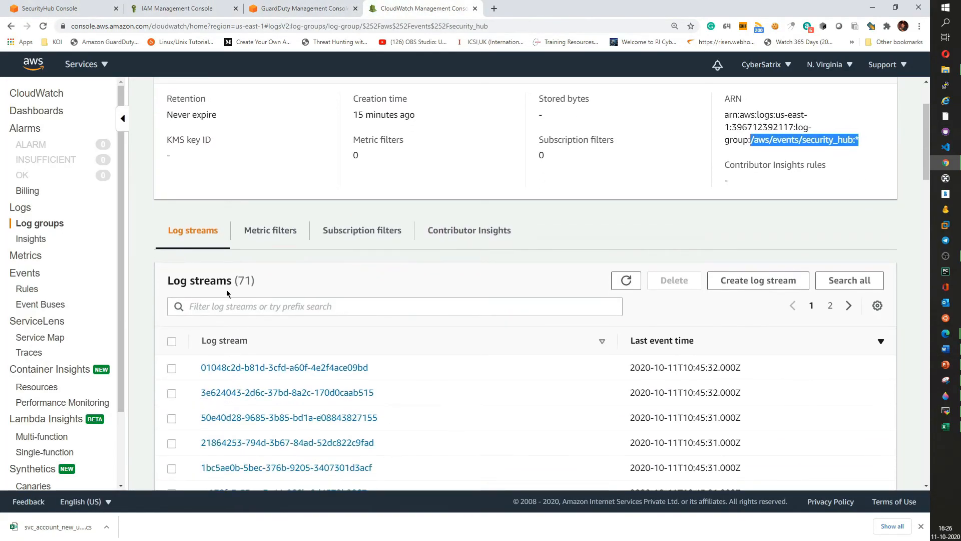
drag(238, 281, 266, 279)
scroll(242, 176, up, 2)
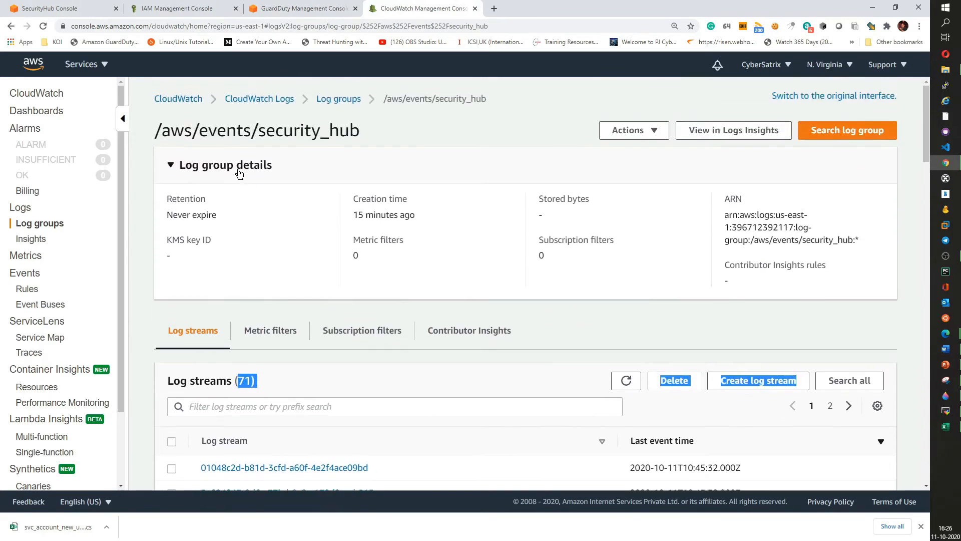
scroll(237, 257, down, 4)
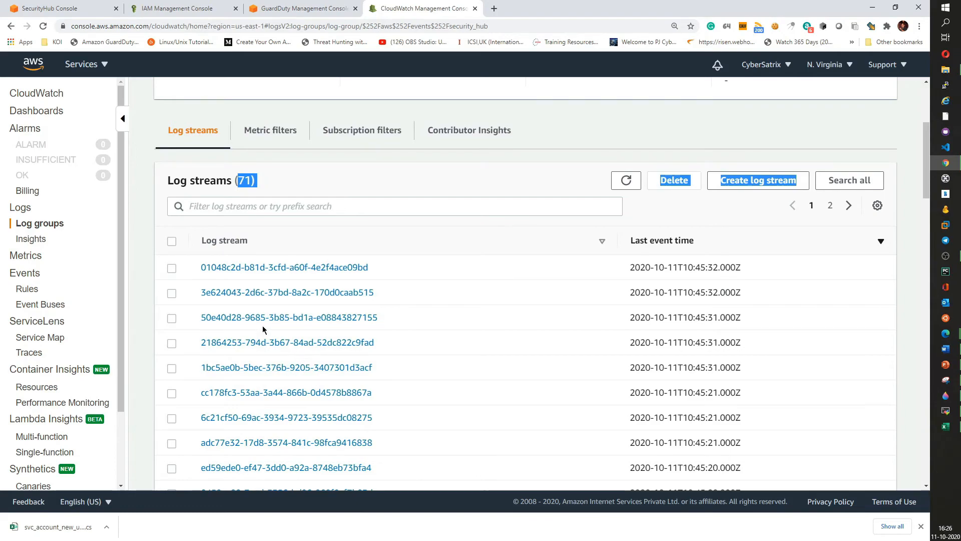
scroll(320, 336, down, 5)
scroll(325, 335, down, 10)
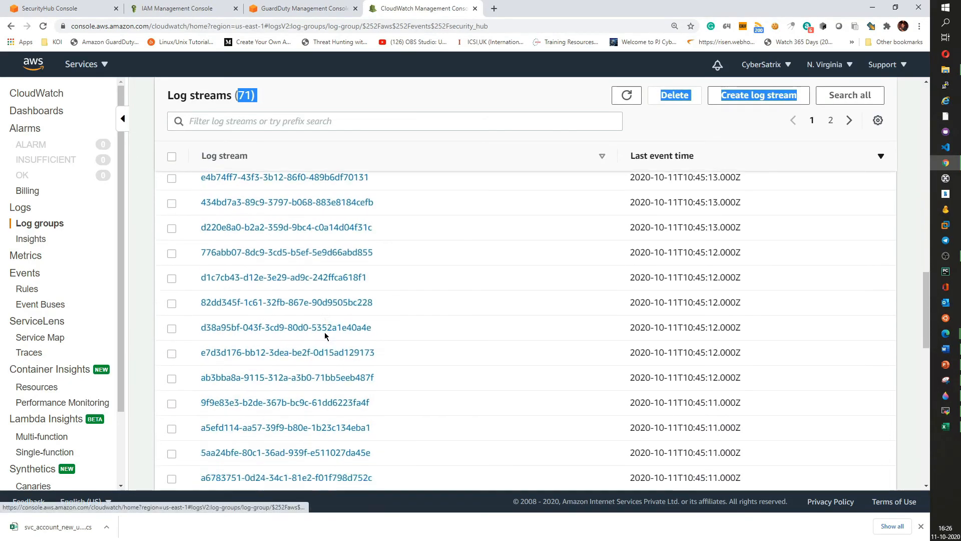
click(78, 4)
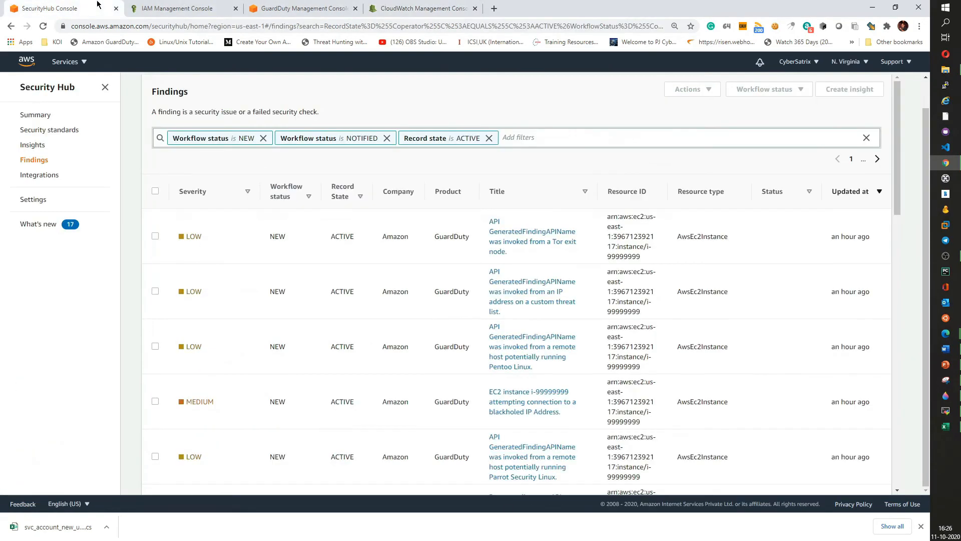
click(152, 4)
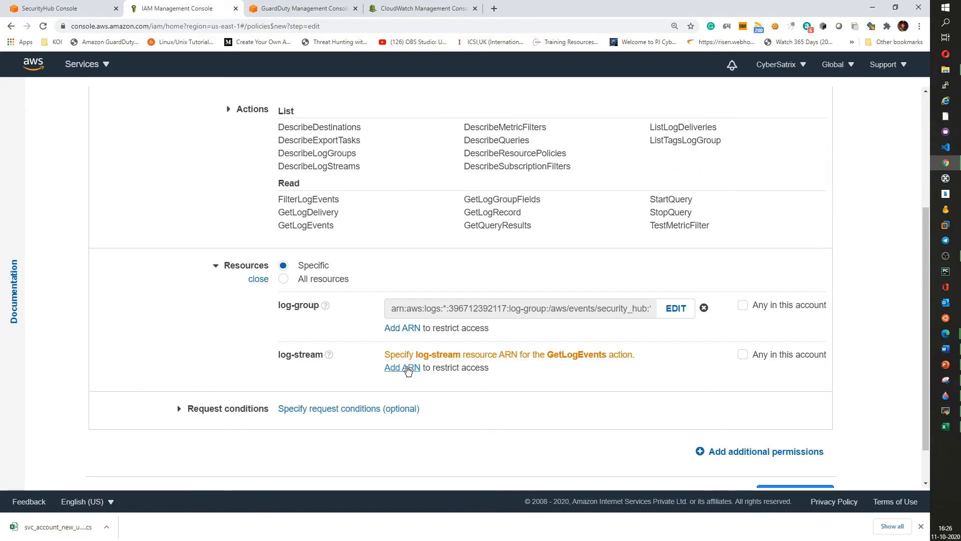
click(407, 368)
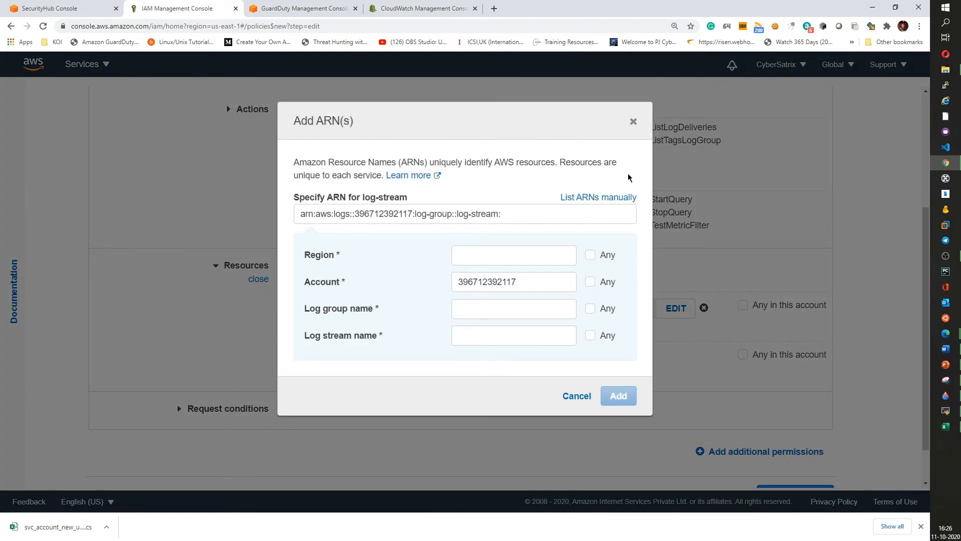
click(633, 121)
click(743, 354)
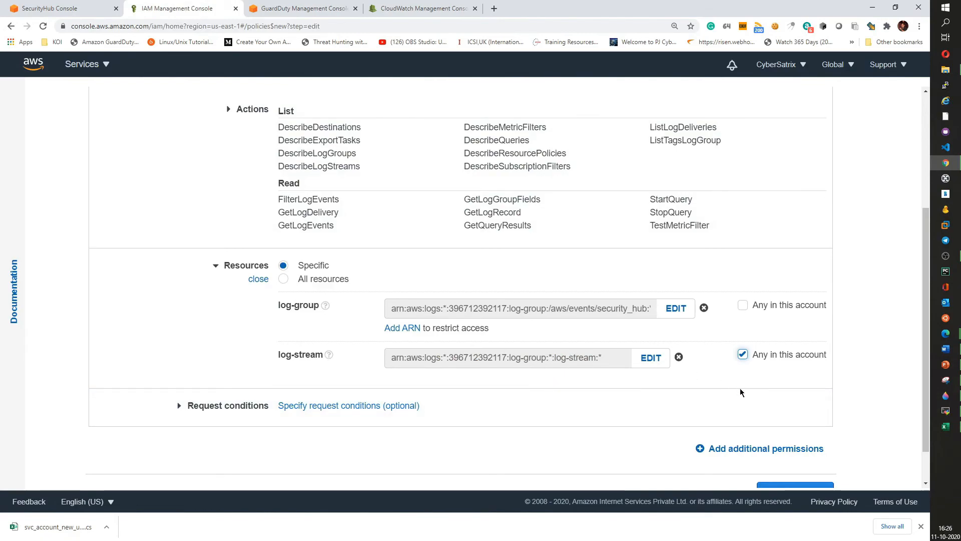
click(743, 354)
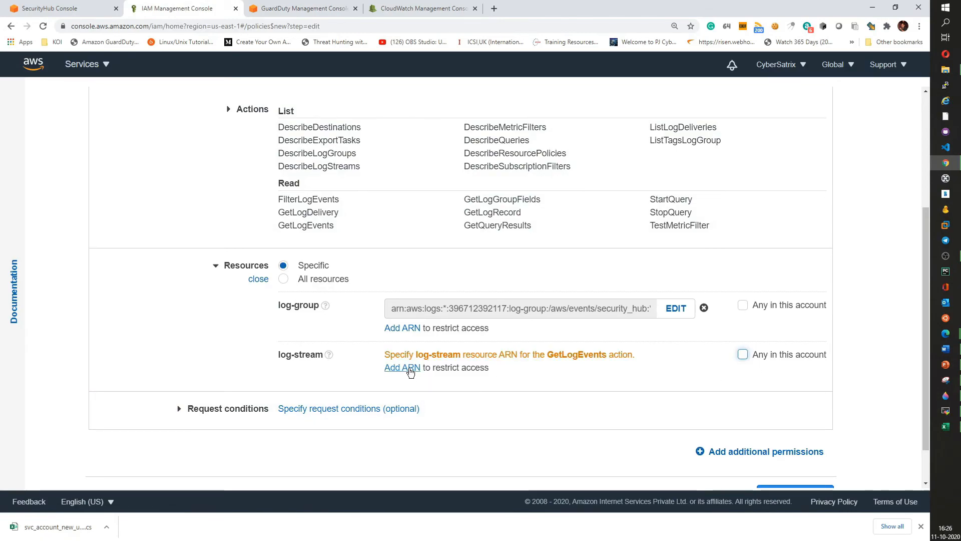
- Add a log-stream ARN with log group /aws/events/security_hub:*, any region and any log stream name
click(408, 368)
click(473, 335)
key(ctrl+v)
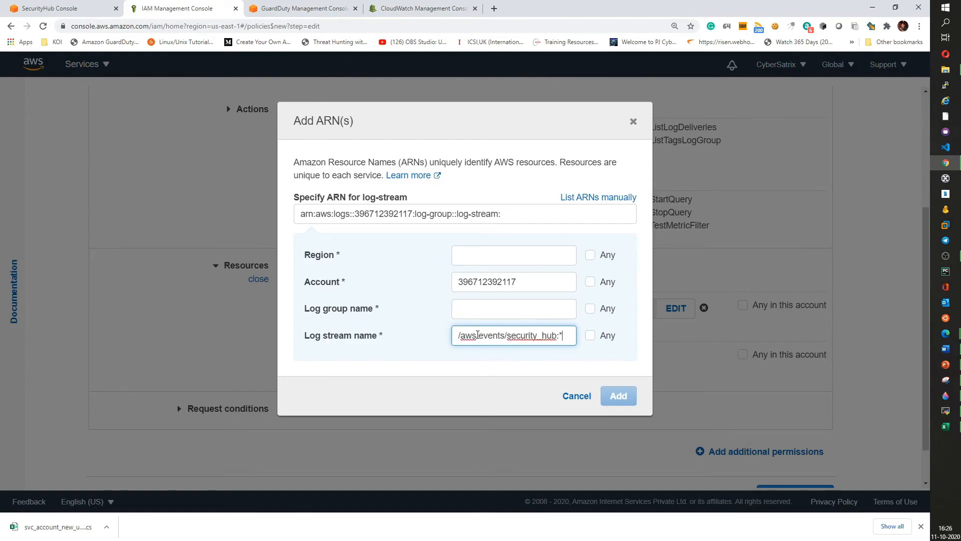
click(509, 308)
key(ctrl+v)
drag(573, 335, 393, 337)
key(BackSpace)
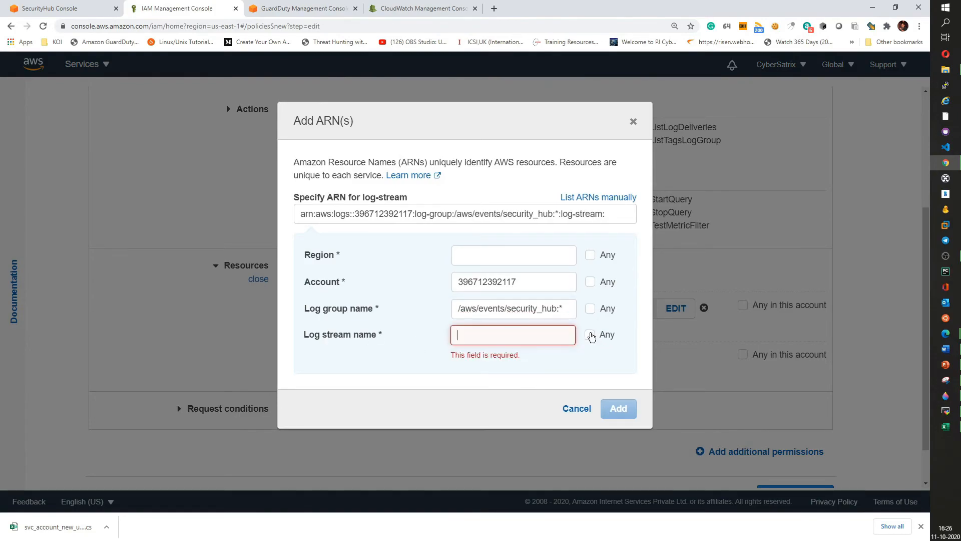
click(591, 335)
click(590, 255)
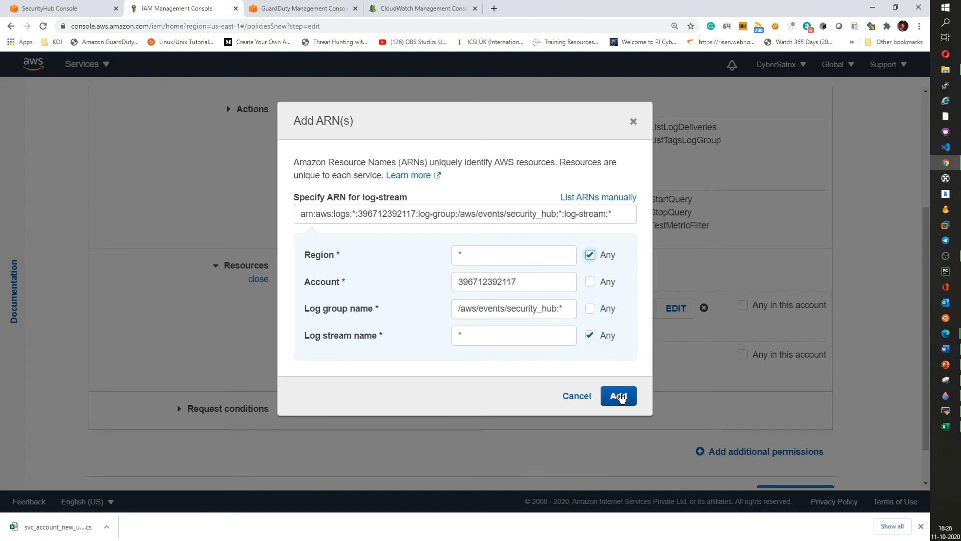
click(619, 396)
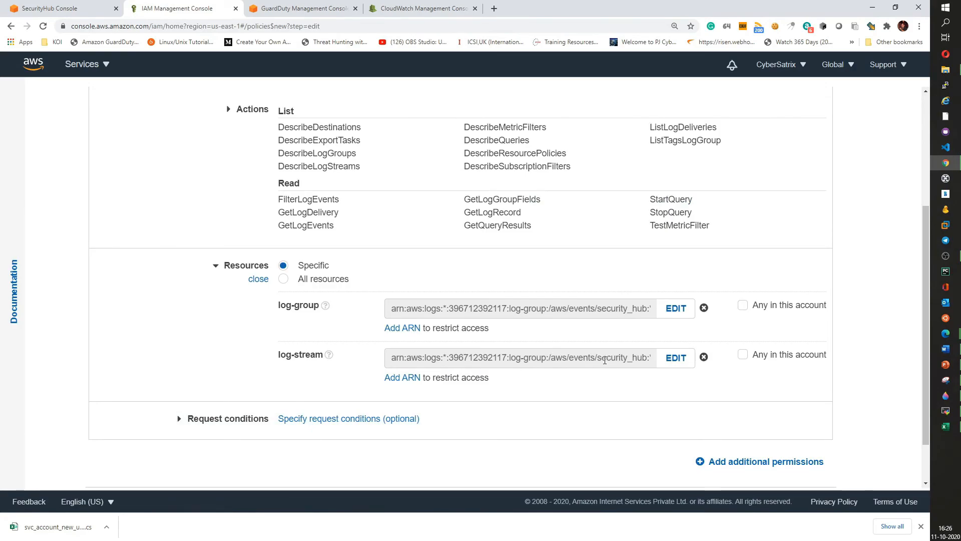
- Inspect the log-stream ARN, review the CloudWatch Logs policy, and cancel its creation
mouse_move(598, 357)
mouse_down()
mouse_move(647, 357)
mouse_move(595, 356)
mouse_up()
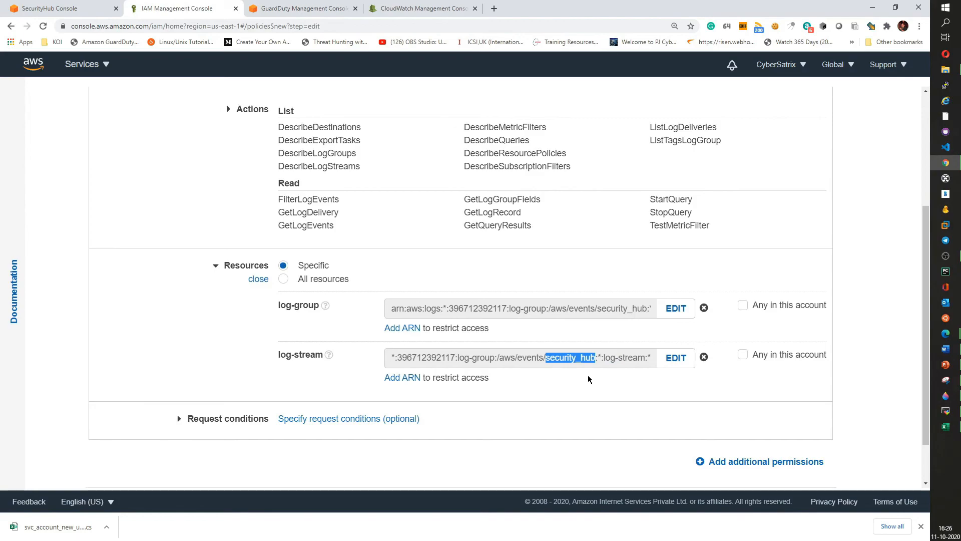
click(605, 355)
drag(605, 355, 645, 357)
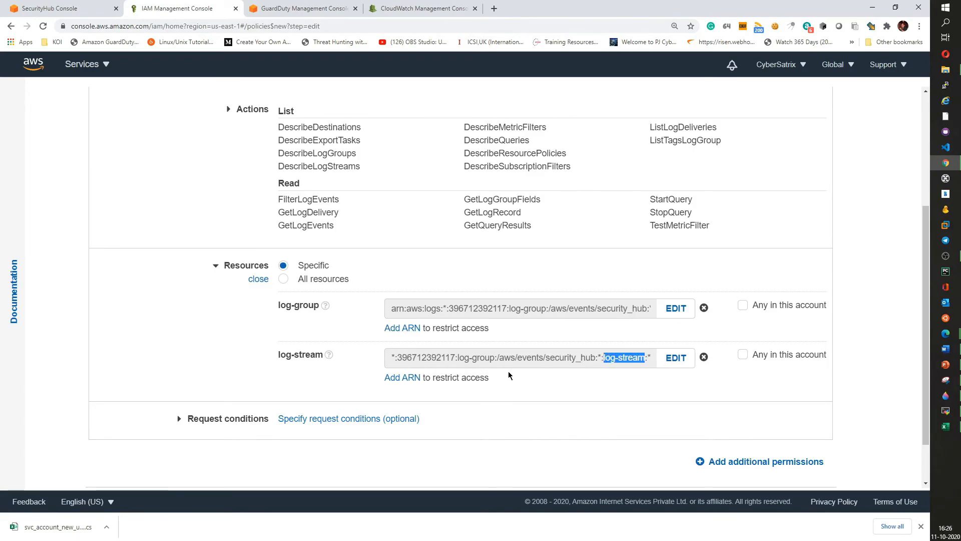
scroll(508, 376, up, 4)
scroll(516, 376, down, 5)
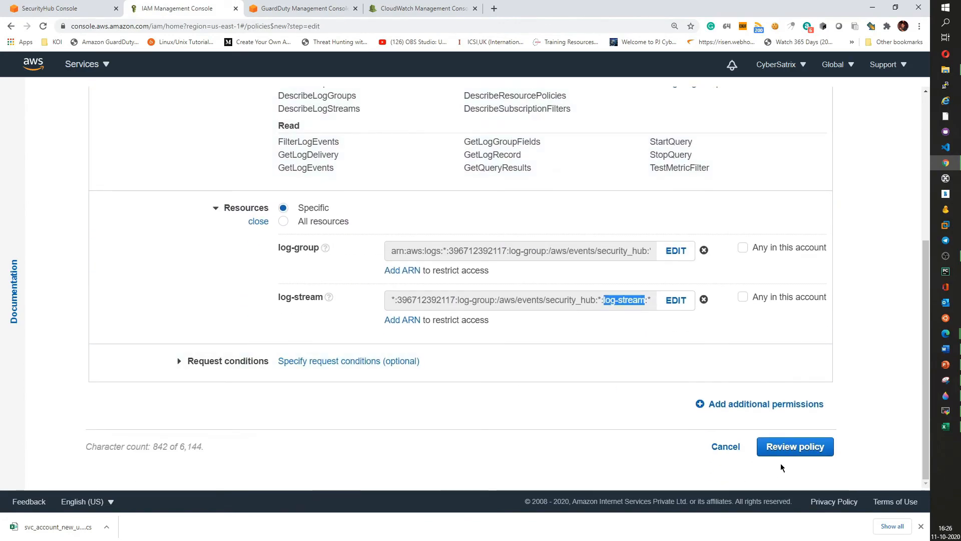
click(795, 446)
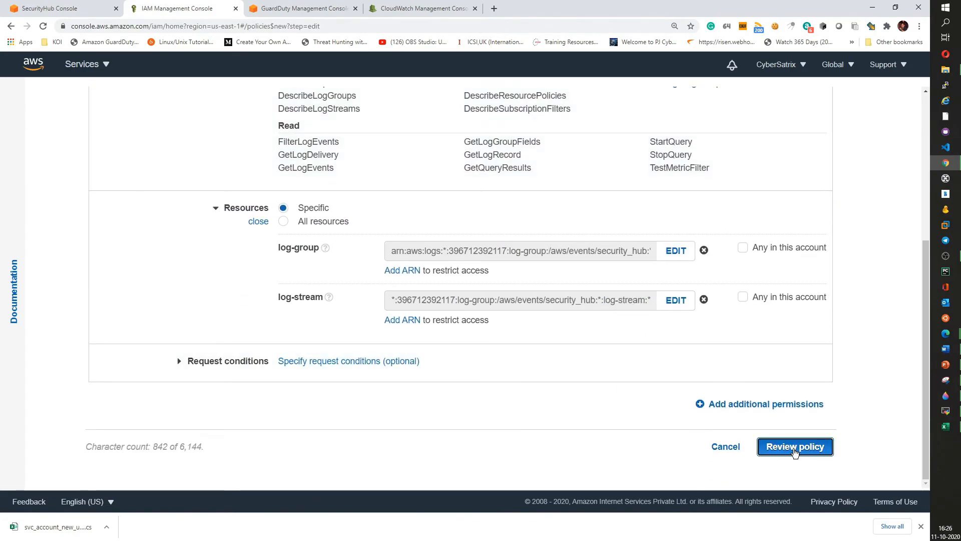
scroll(299, 272, down, 1)
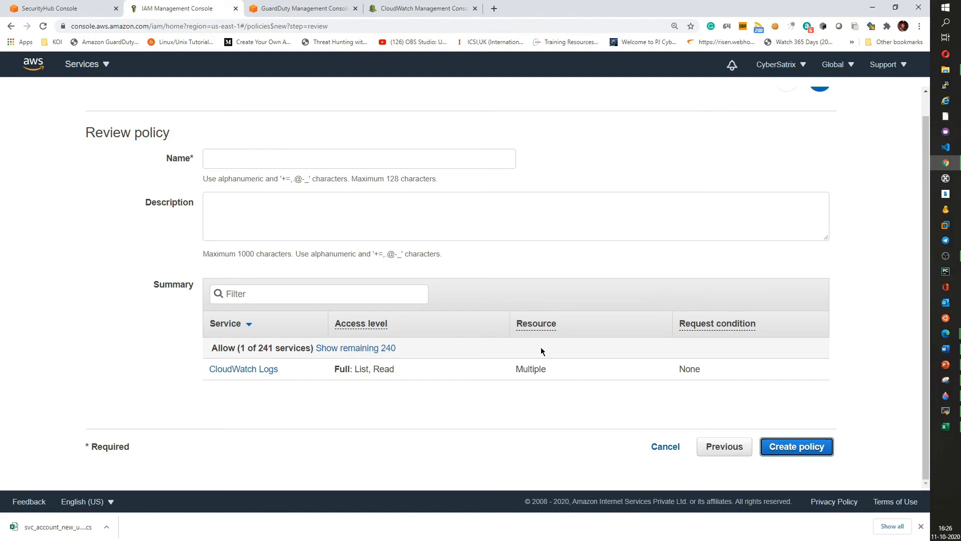
click(656, 451)
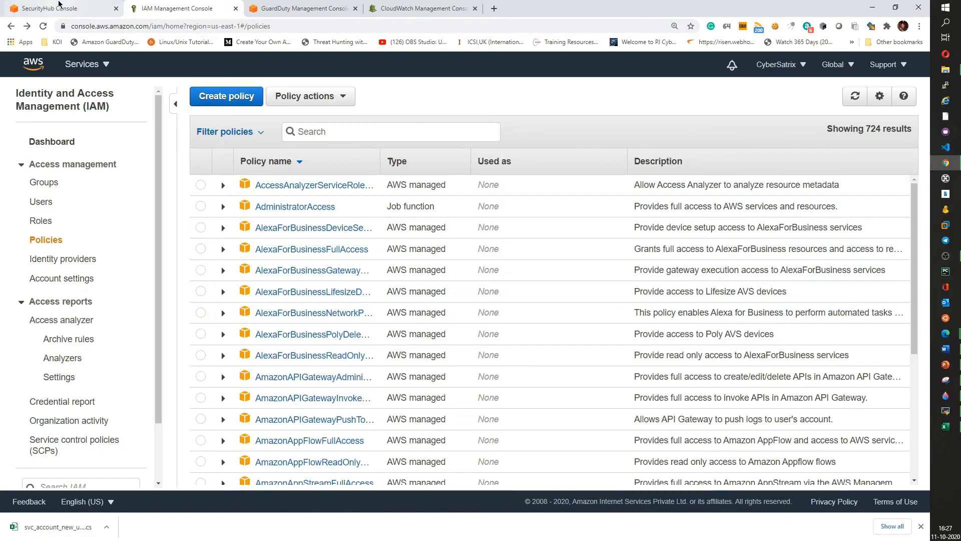
- Examine the /aws/events/security_hub log group page in CloudWatch
click(57, 8)
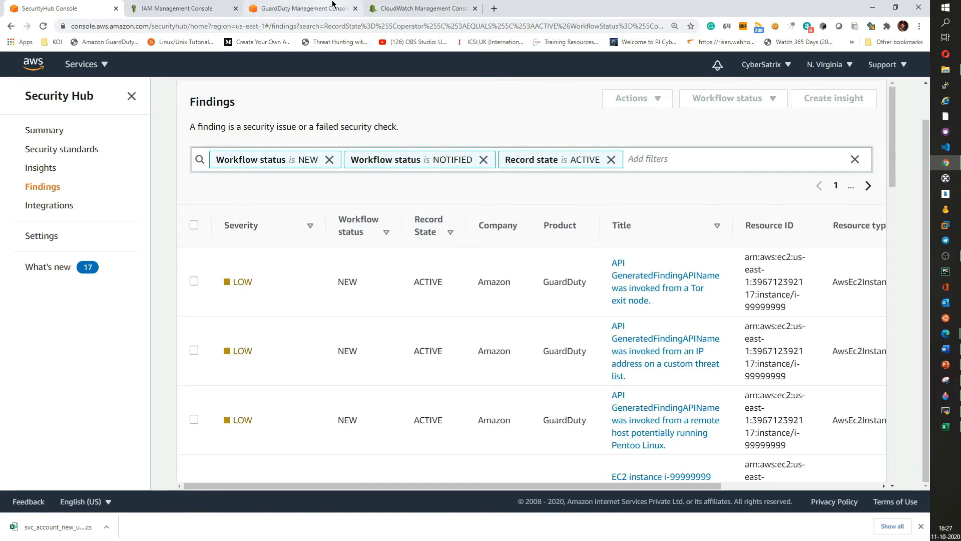
click(395, 8)
scroll(335, 342, up, 1)
scroll(335, 342, up, 10)
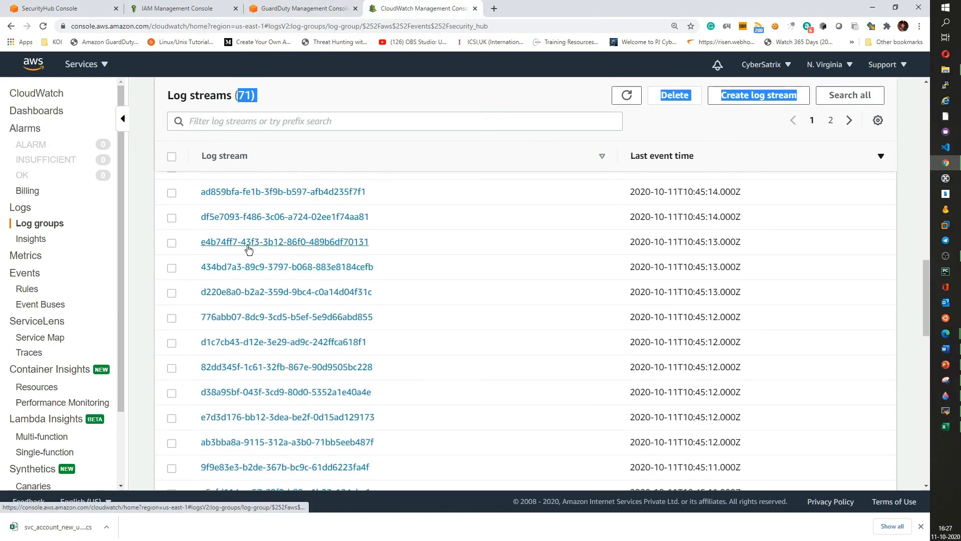
drag(259, 131, 393, 144)
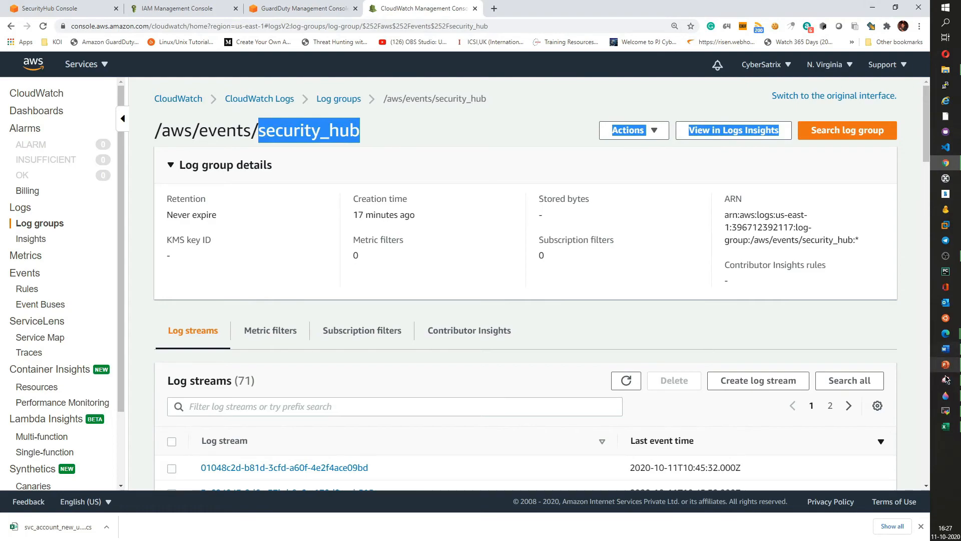
- In Splunk, search index=svc_security_hub, copying the index name from the SECURITYHUB_SERVICE input
click(874, 7)
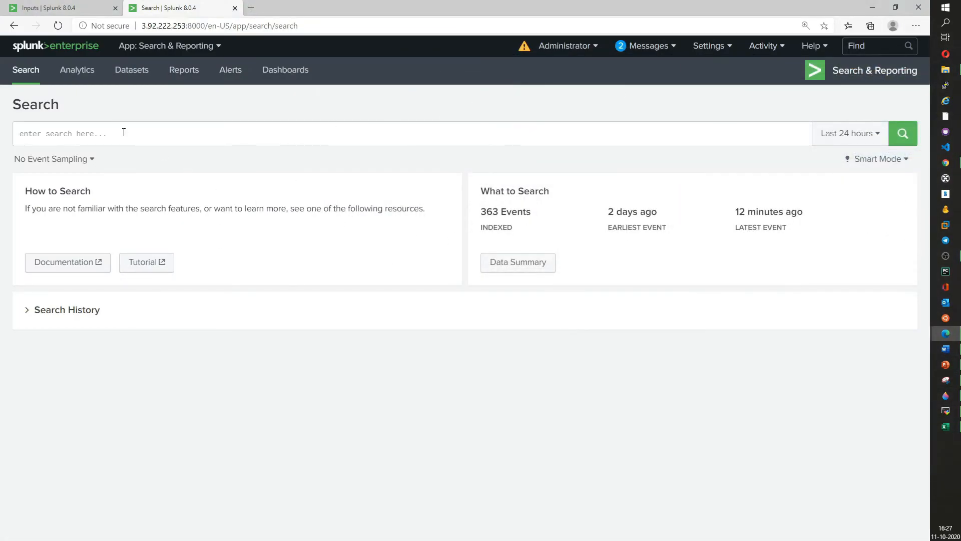
click(133, 134)
text(ind)
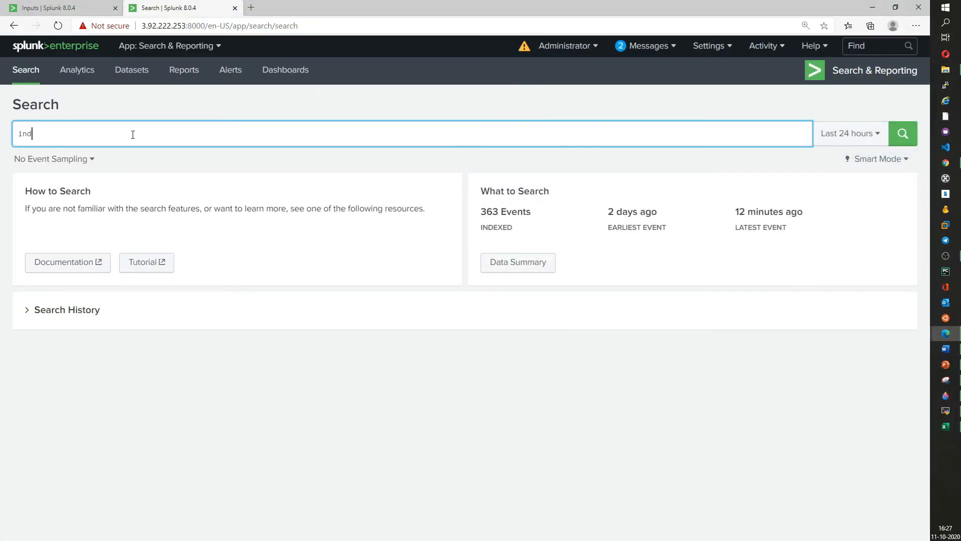
text(ex=)
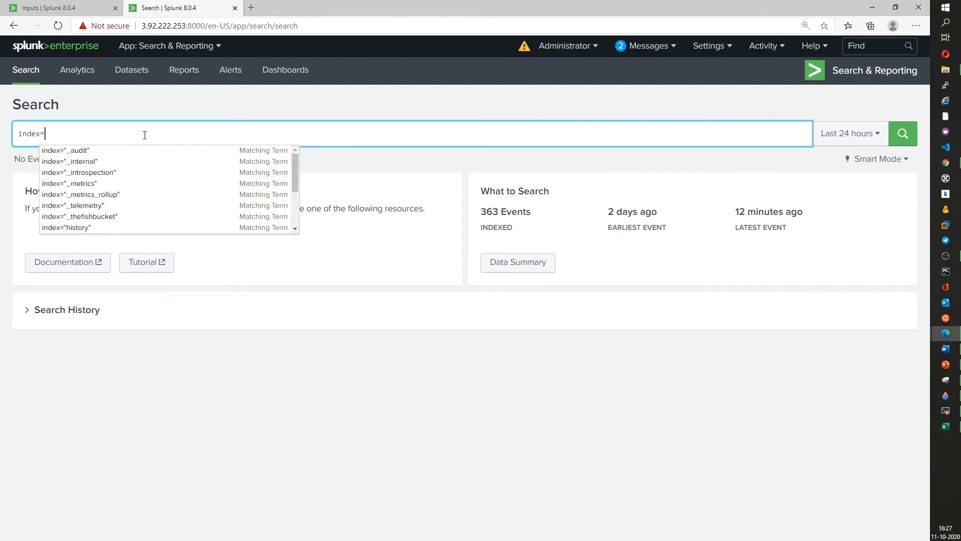
text(secir)
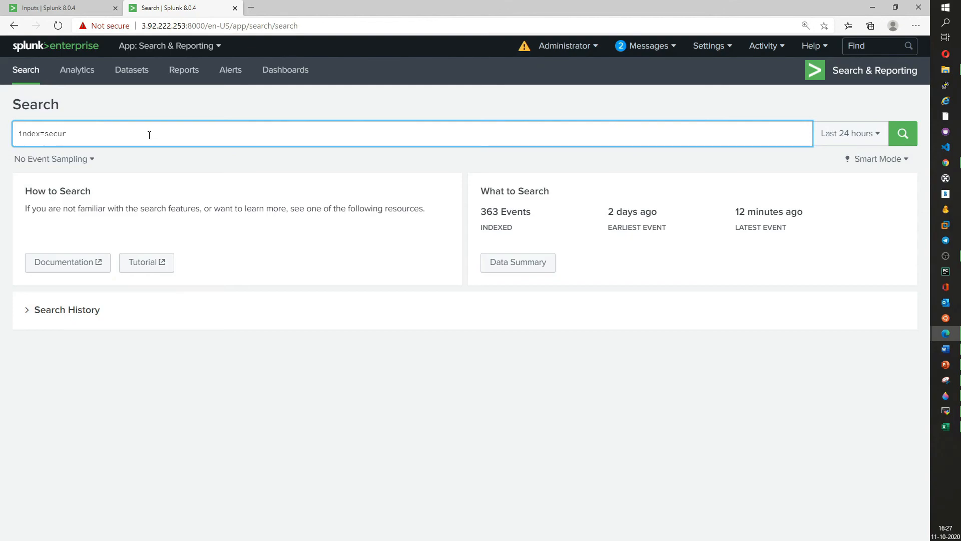
click(56, 8)
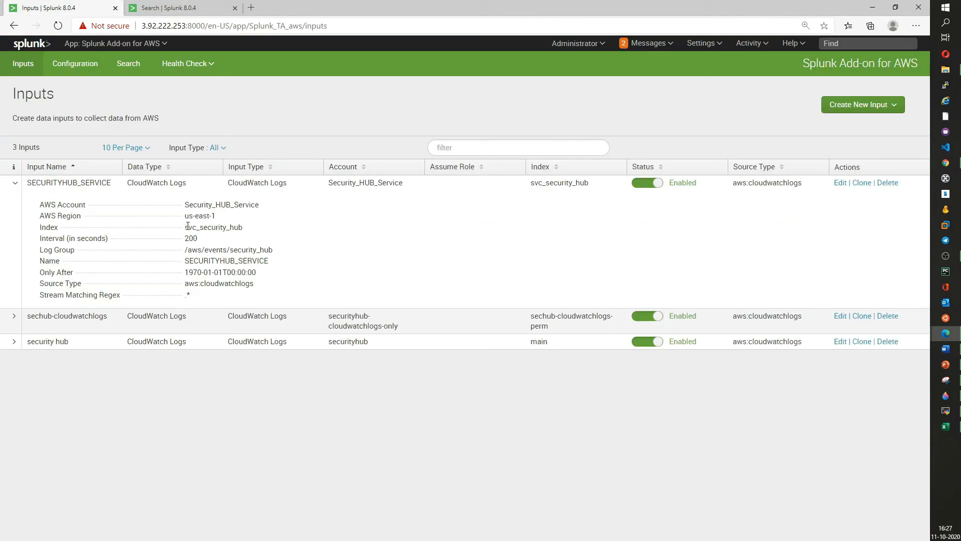
drag(196, 227, 248, 230)
key(ctrl+c)
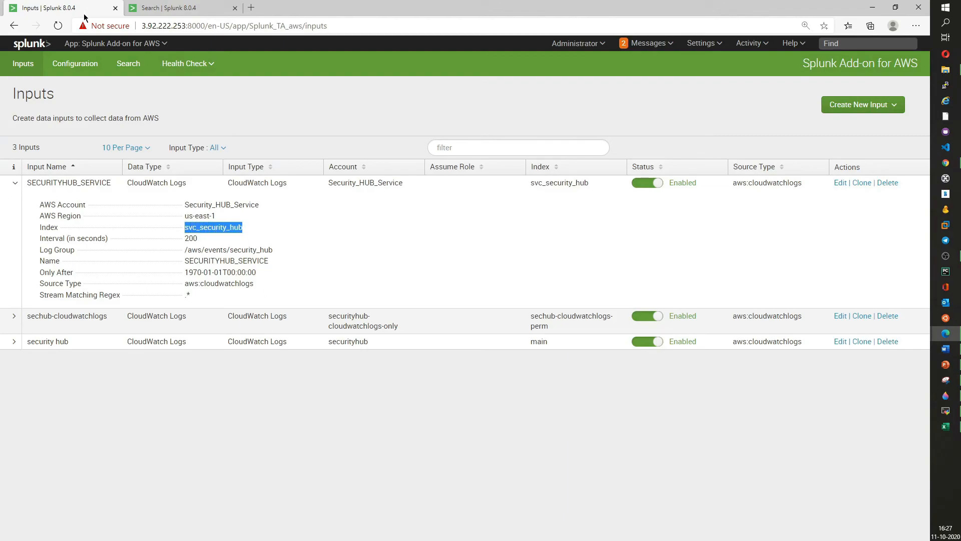
click(183, 6)
drag(46, 131, 161, 133)
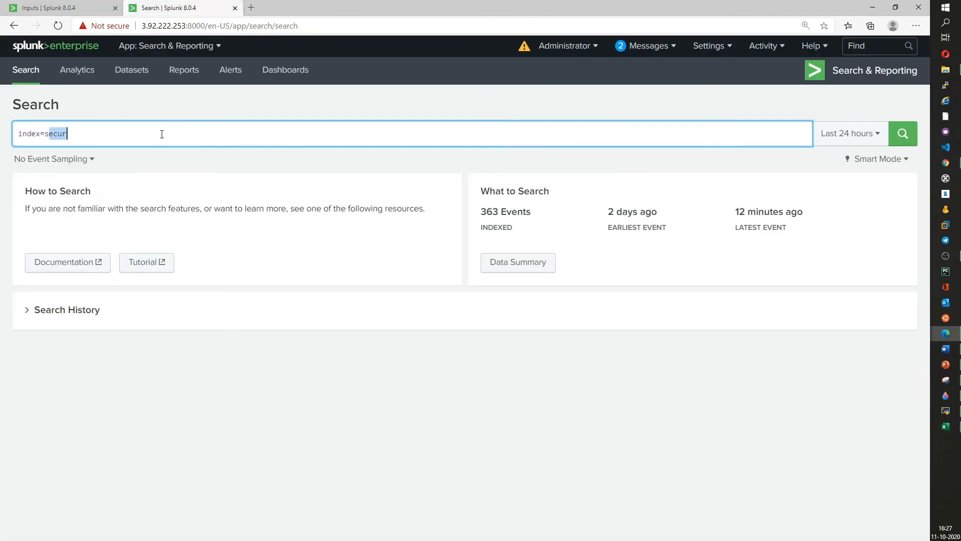
key(ctrl+v)
key(BackSpace)
key(Return)
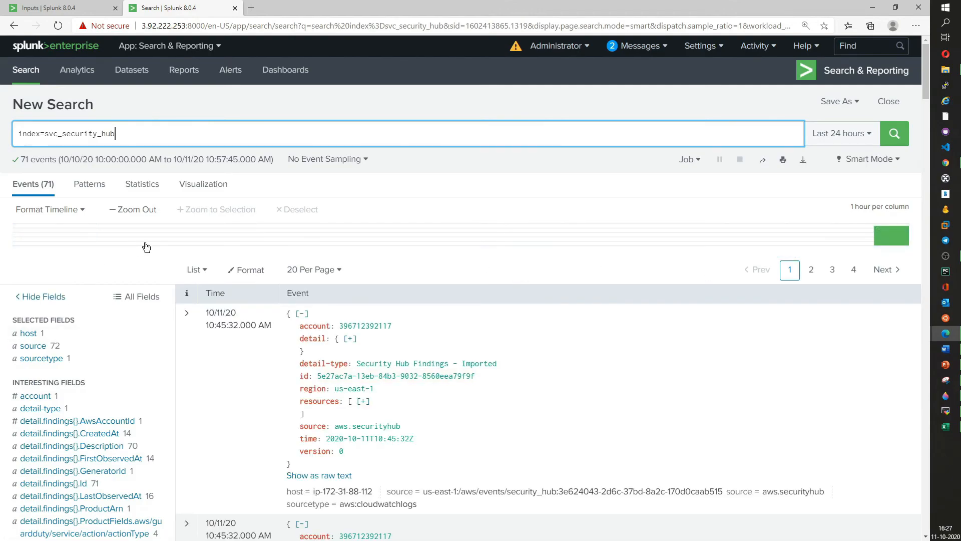
- Review the event count and timeline of the index=svc_security_hub search results
drag(20, 160, 45, 159)
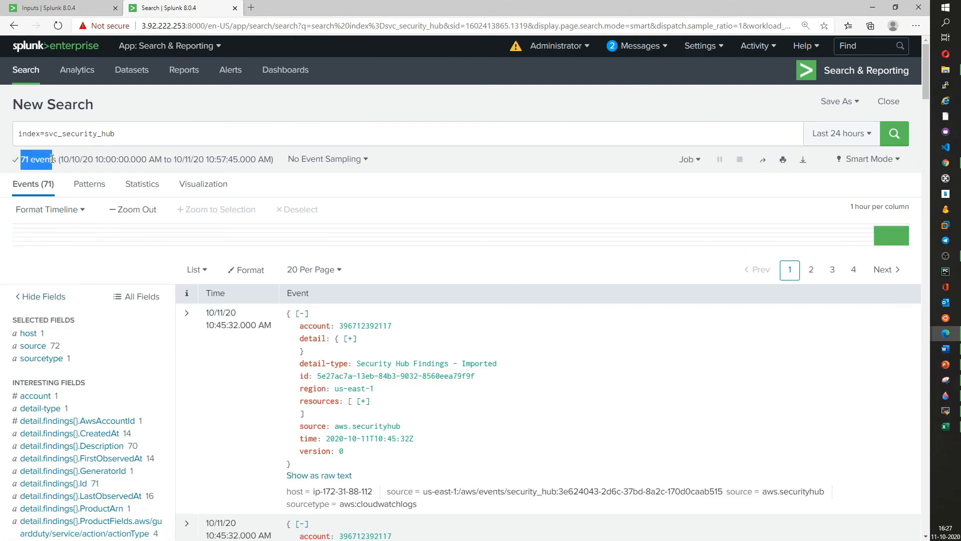
scroll(391, 351, down, 4)
scroll(349, 239, up, 4)
mouse_move(893, 242)
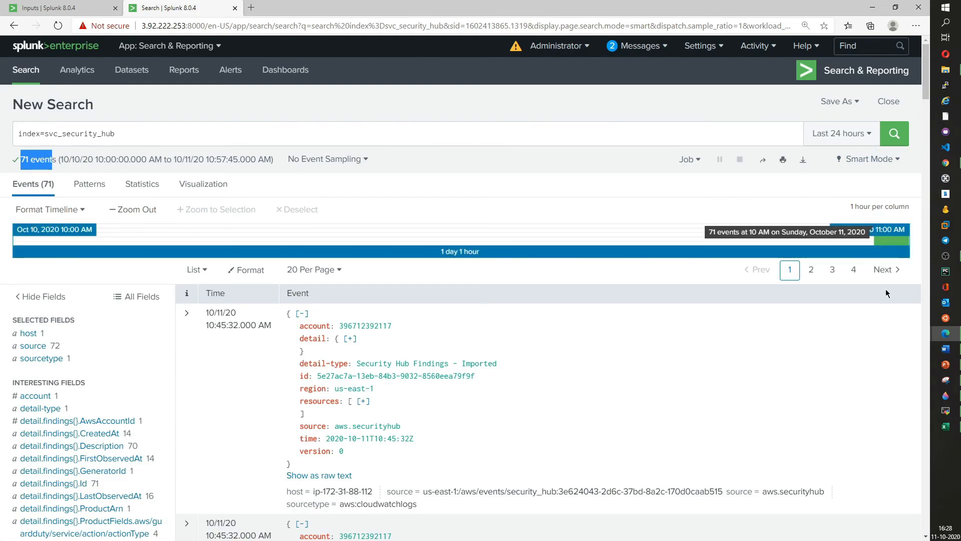
scroll(384, 347, down, 6)
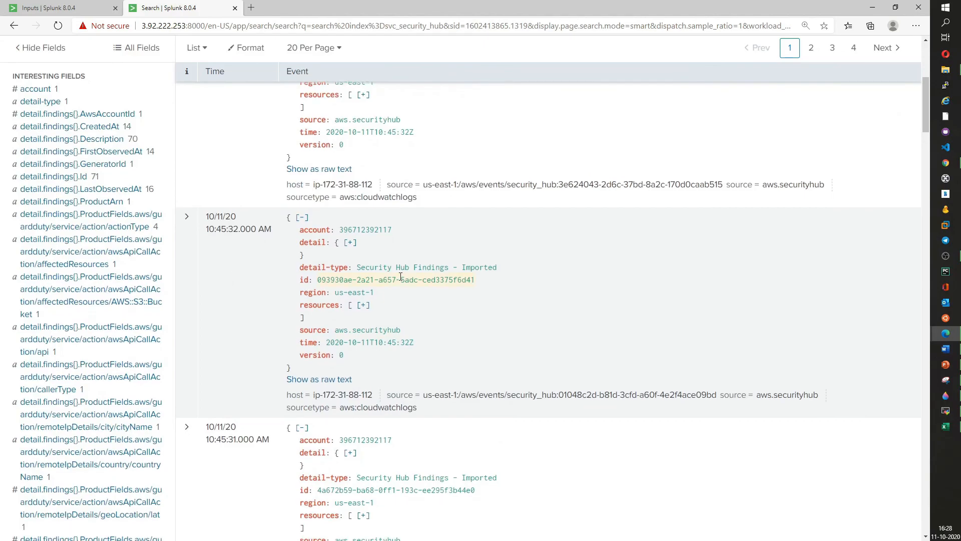
scroll(401, 277, down, 5)
scroll(399, 279, up, 12)
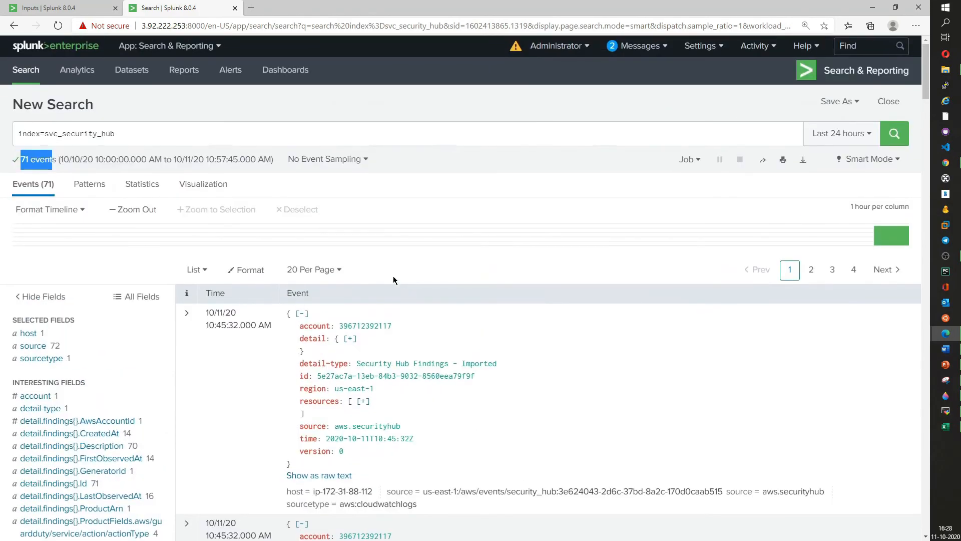
scroll(393, 275, down, 6)
scroll(343, 268, up, 3)
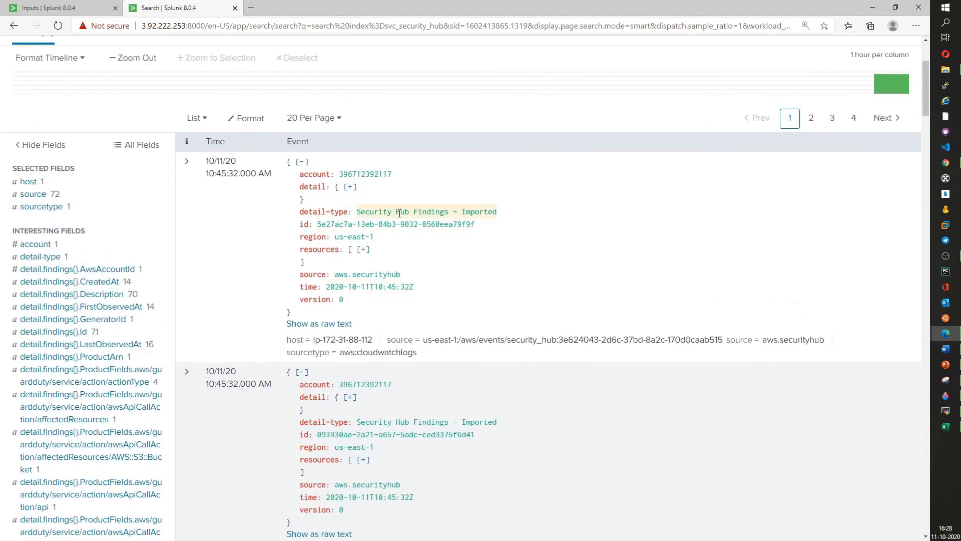
- Expand the first event's detail and findings to inspect the Security Hub finding fields, then collapse it
double_click(465, 211)
click(350, 186)
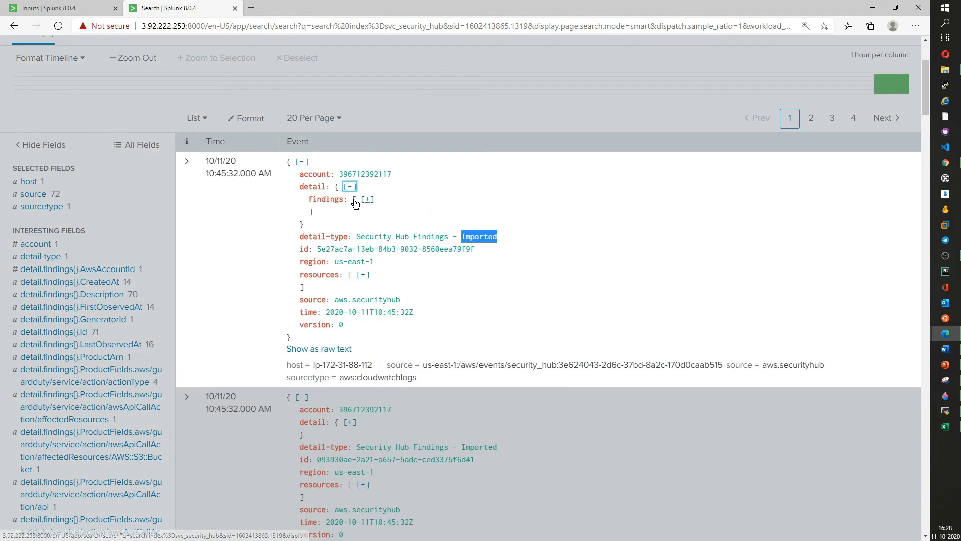
click(367, 200)
click(333, 213)
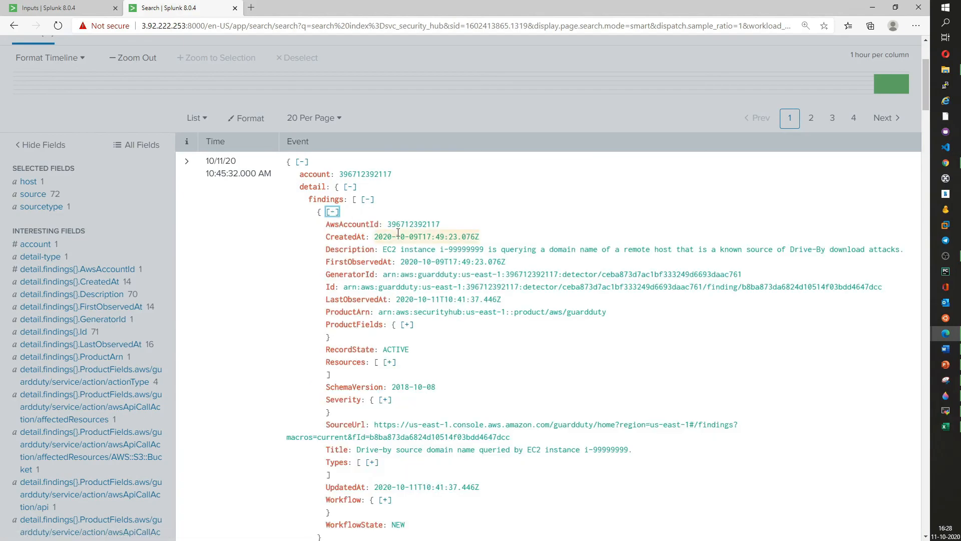
double_click(412, 225)
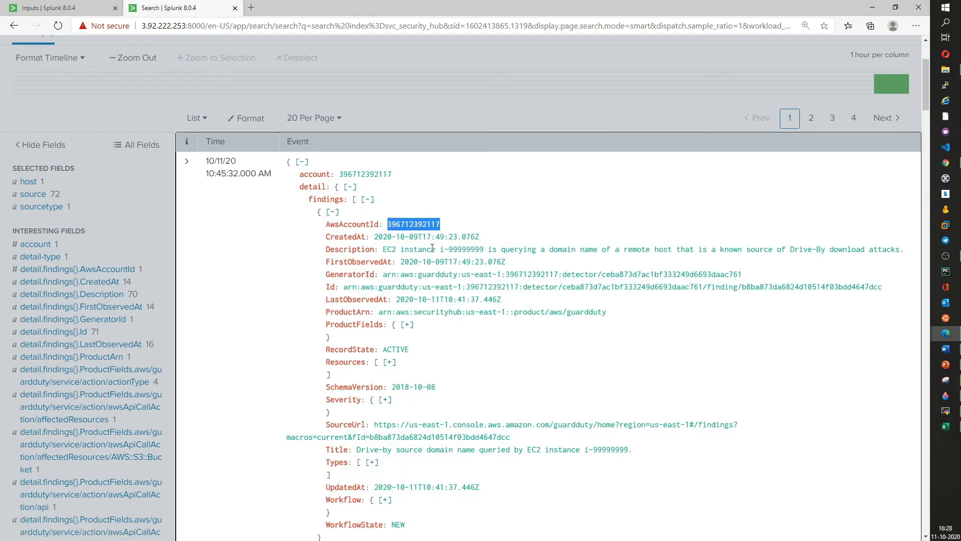
drag(415, 275, 764, 279)
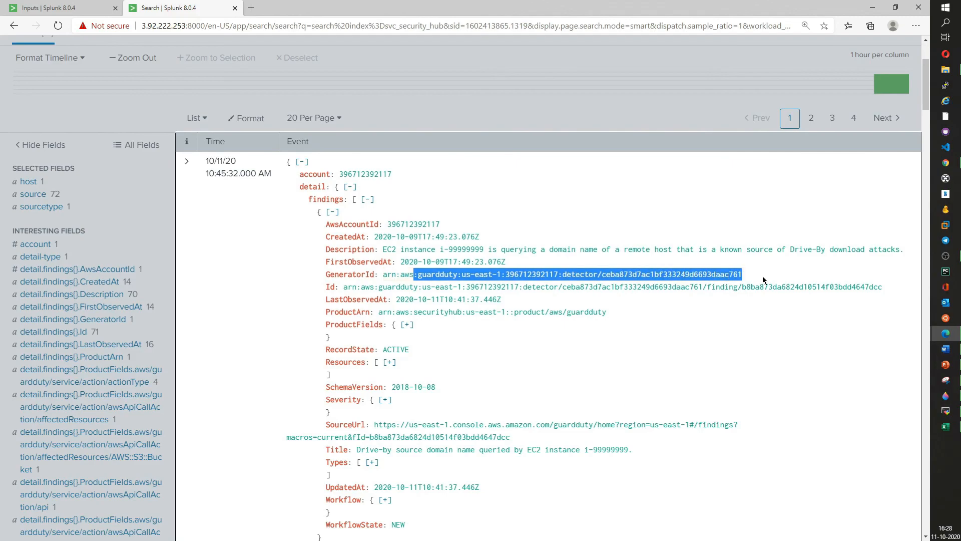
scroll(347, 326, down, 9)
scroll(347, 323, up, 7)
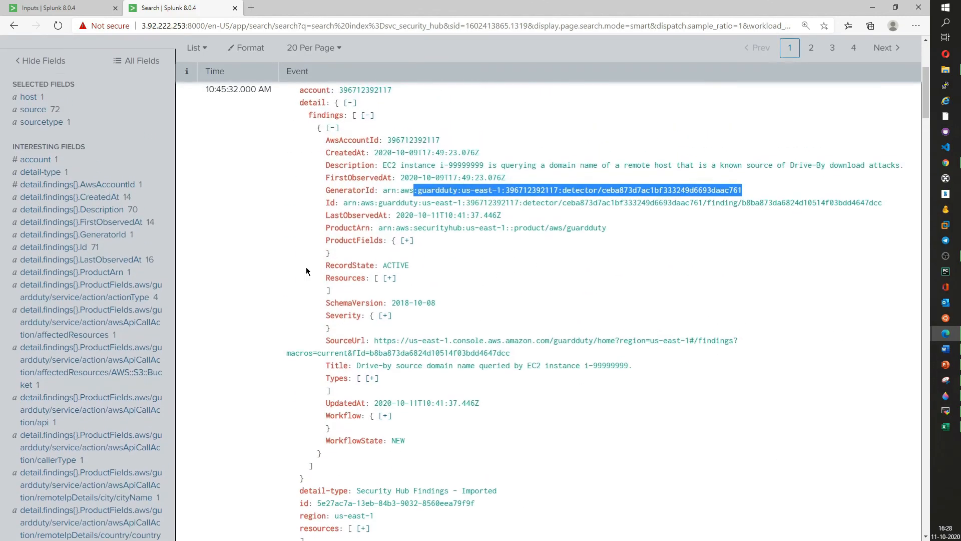
scroll(278, 144, up, 3)
click(350, 263)
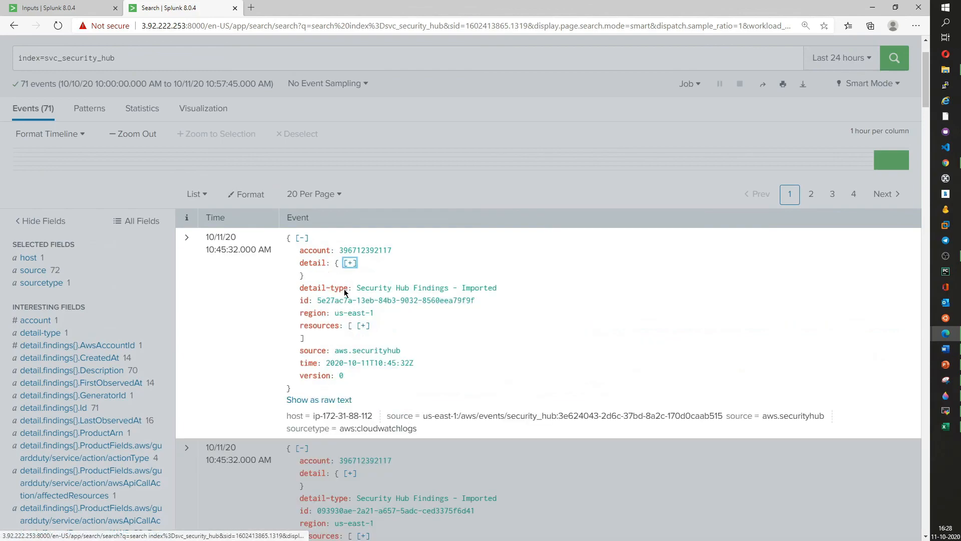
- Scroll through further events and open the sourcetype and source field summaries
scroll(68, 328, down, 6)
scroll(95, 351, down, 6)
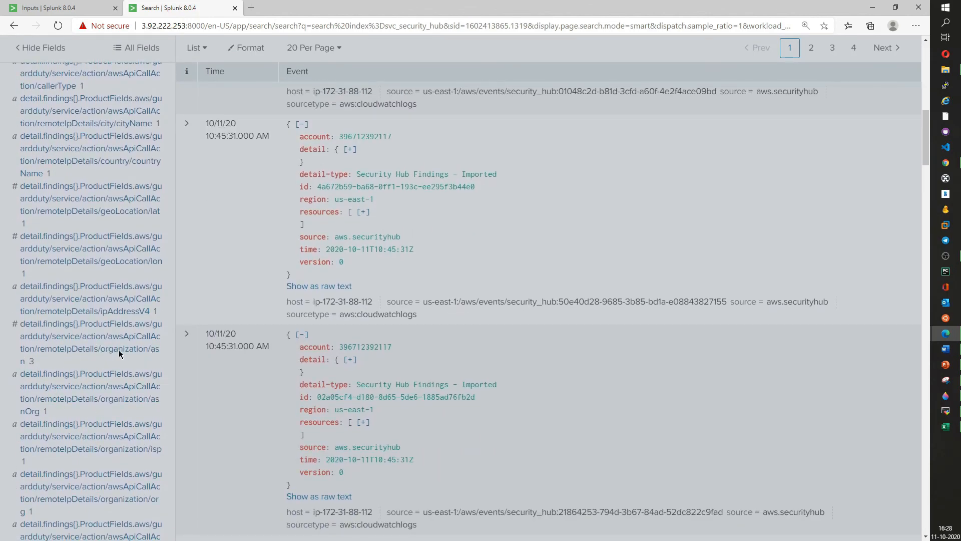
scroll(100, 351, down, 4)
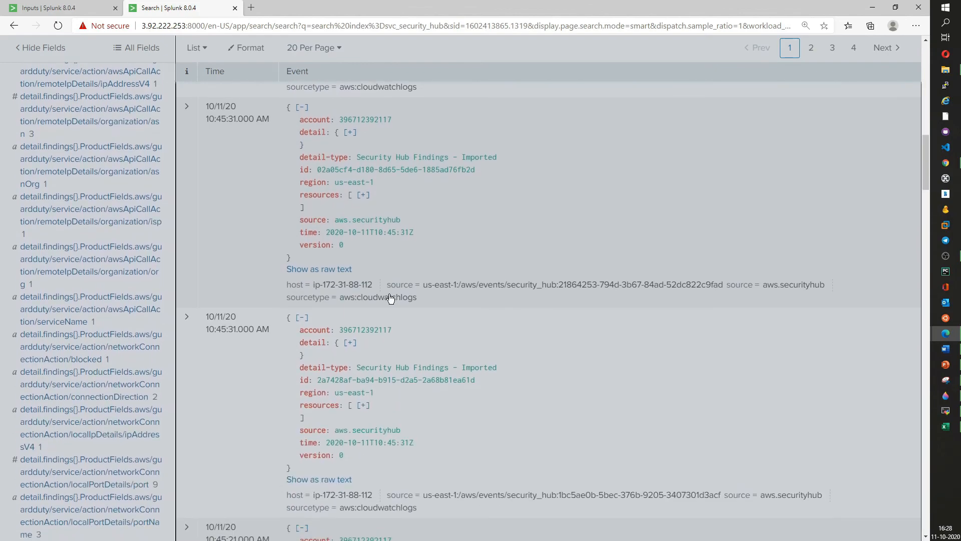
scroll(198, 314, up, 10)
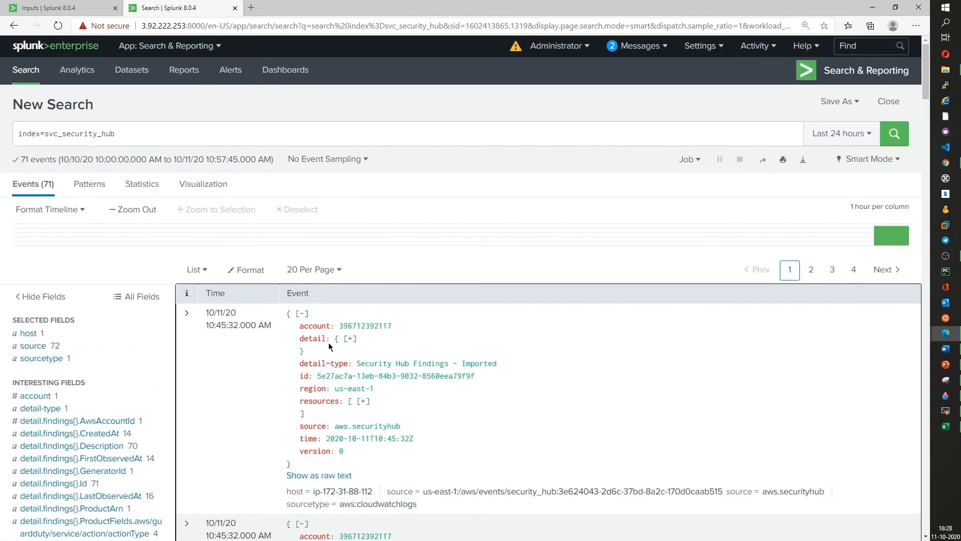
scroll(380, 408, down, 6)
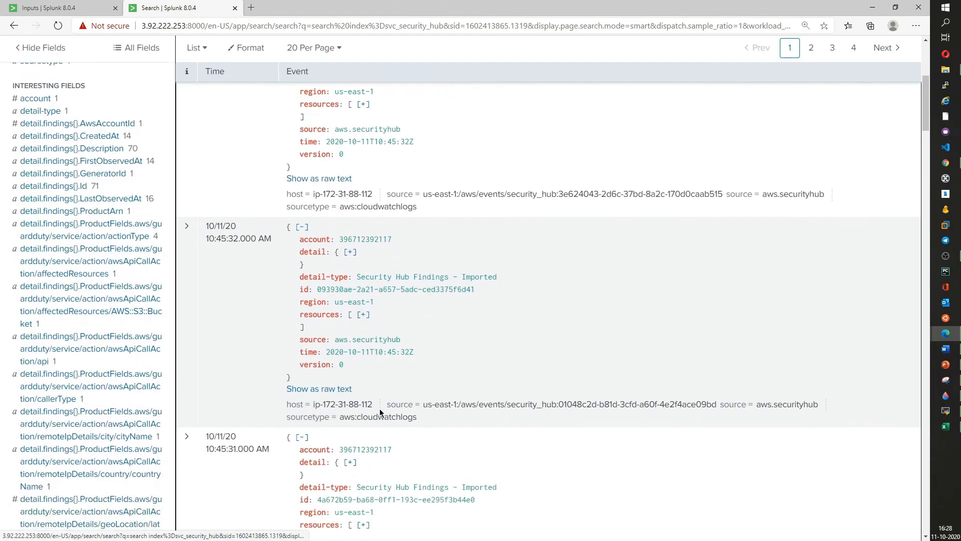
scroll(383, 392, up, 5)
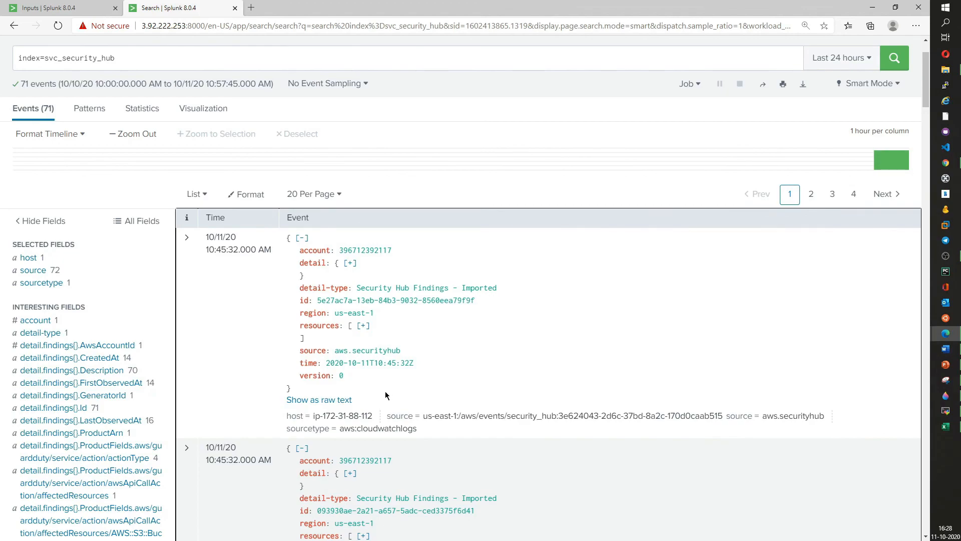
scroll(386, 396, down, 3)
click(35, 127)
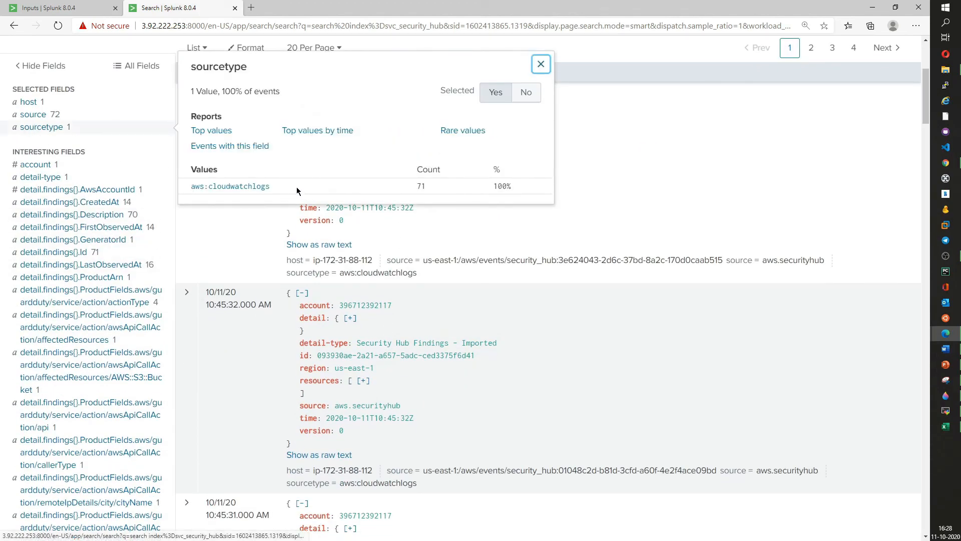
click(80, 114)
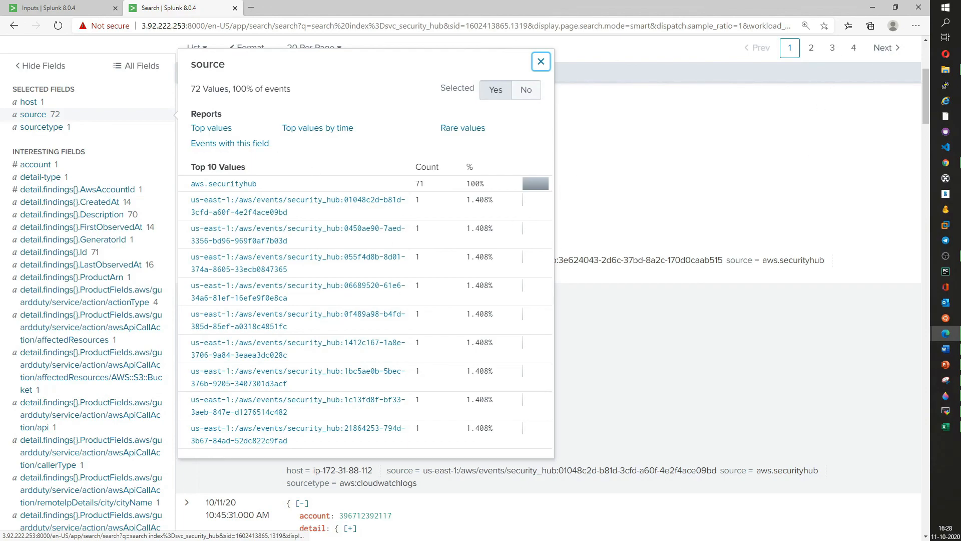
- Switch to the /aws/events/security_hub log group in CloudWatch and compare its log streams with the Splunk sources
click(945, 162)
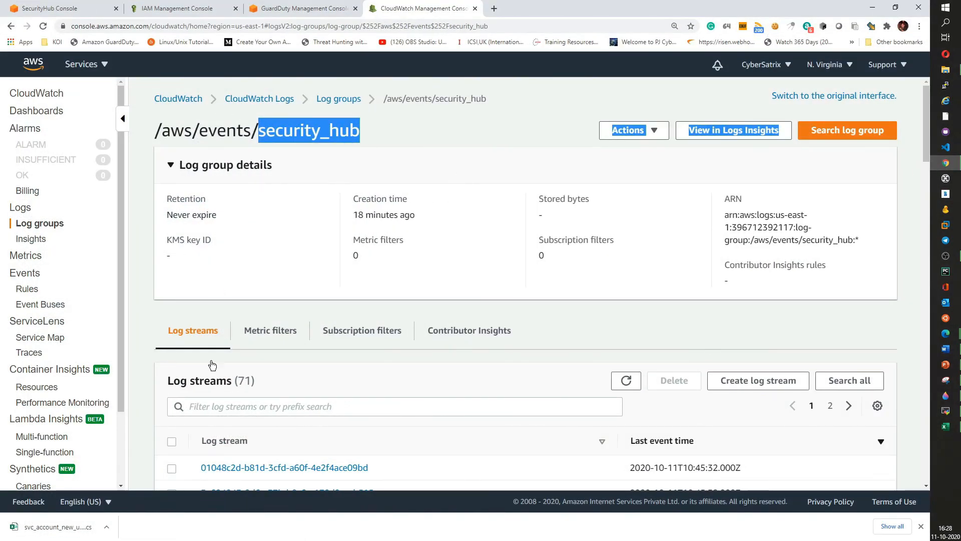
scroll(215, 303, down, 4)
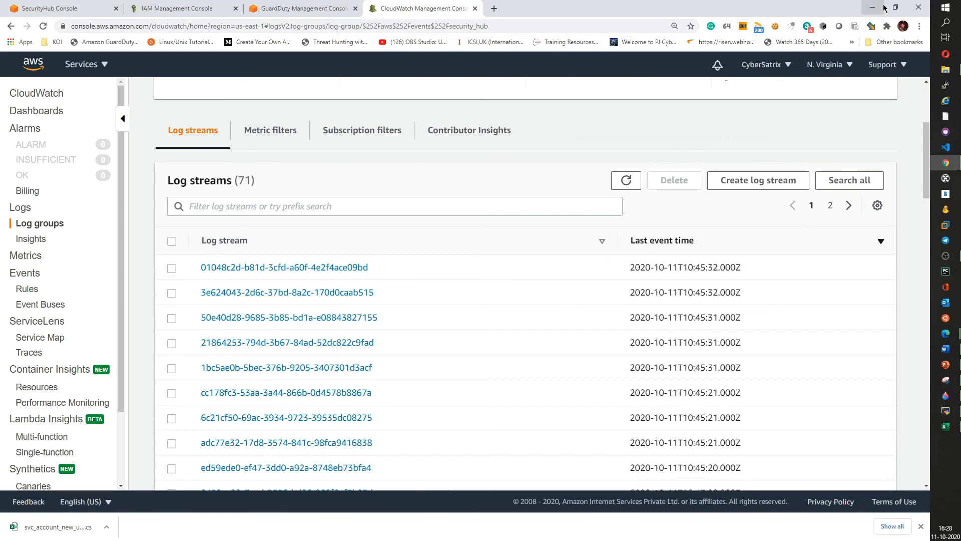
click(884, 8)
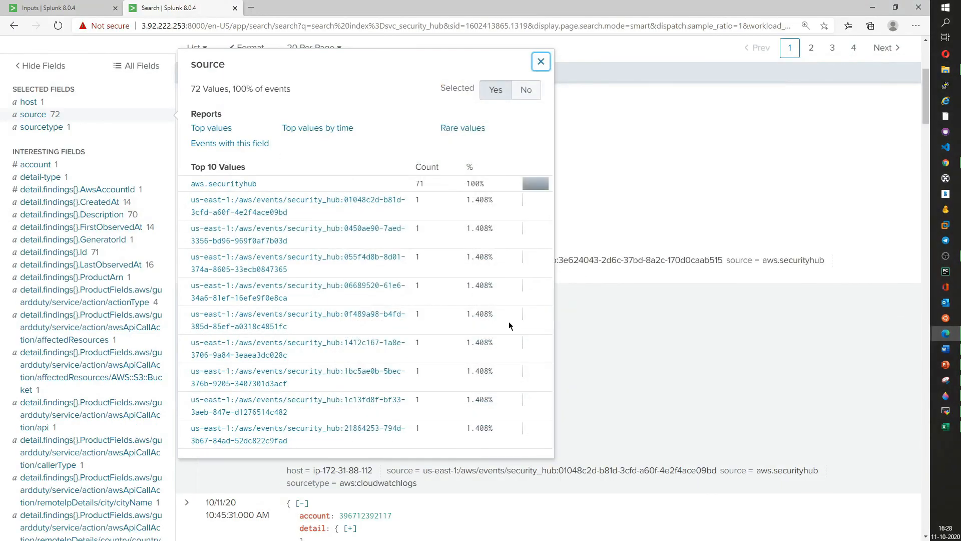
- Back in Splunk, scroll through the indexed Security Hub findings events
scroll(510, 326, up, 5)
double_click(24, 159)
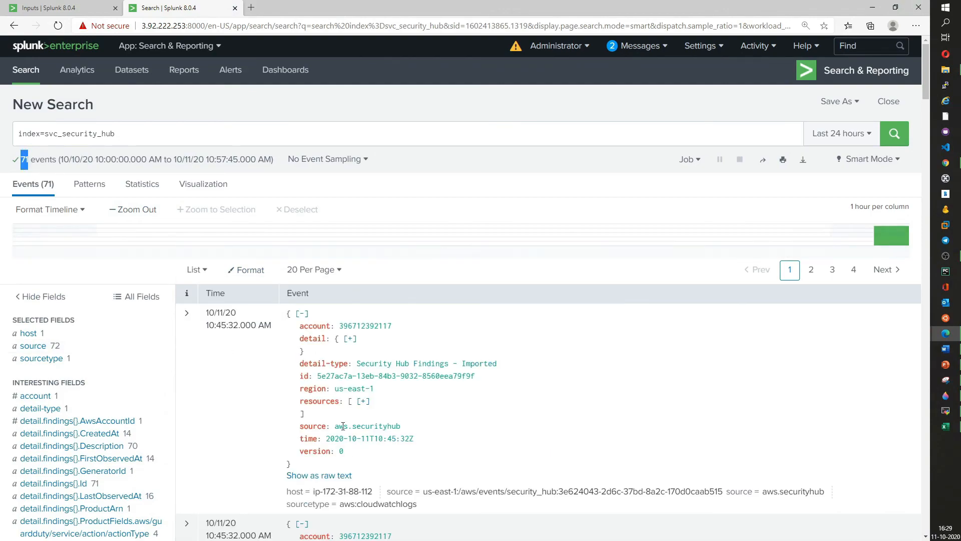
scroll(383, 408, down, 10)
scroll(220, 241, down, 5)
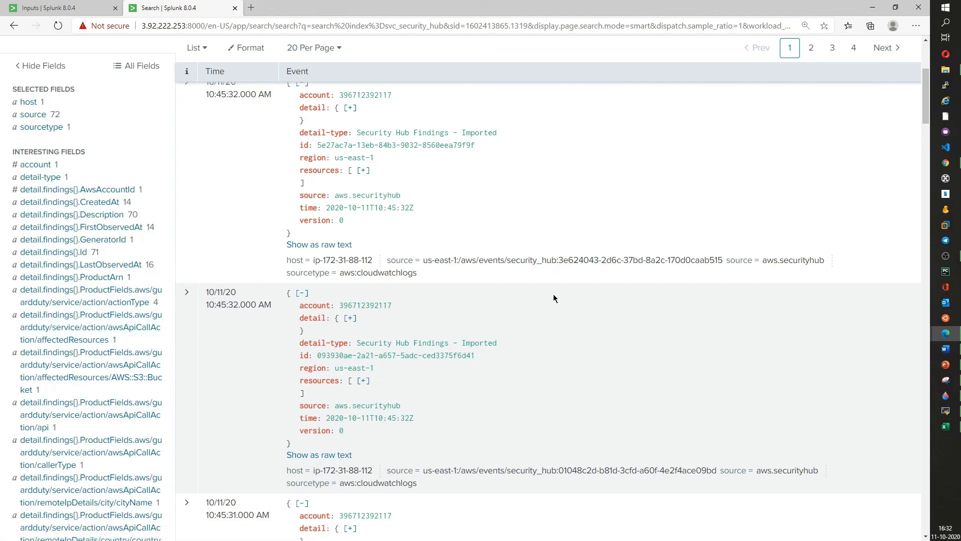
scroll(425, 336, down, 9)
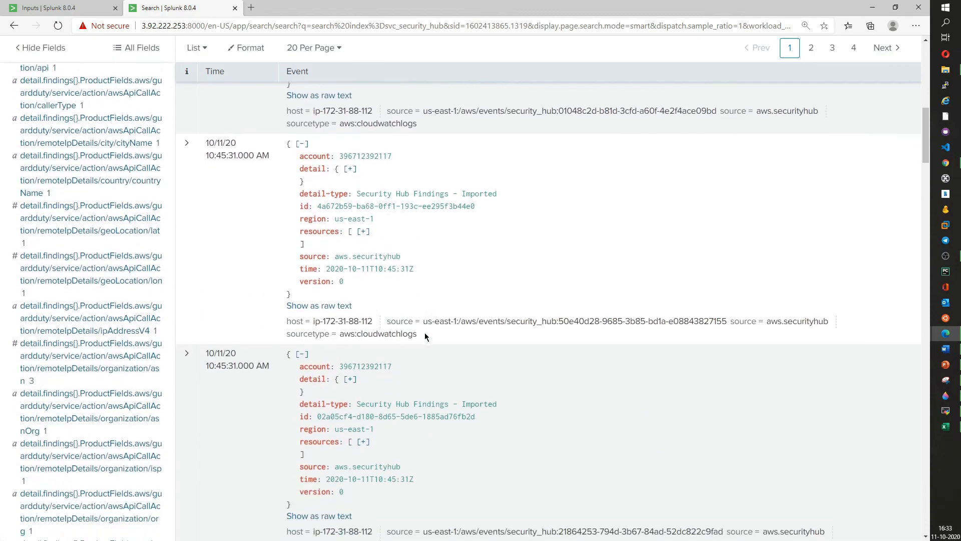
scroll(426, 332, up, 10)
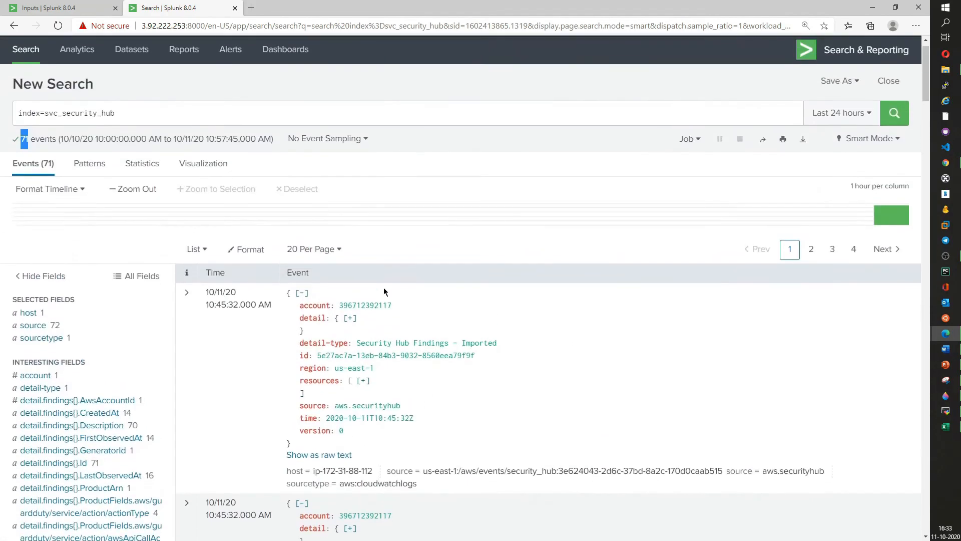